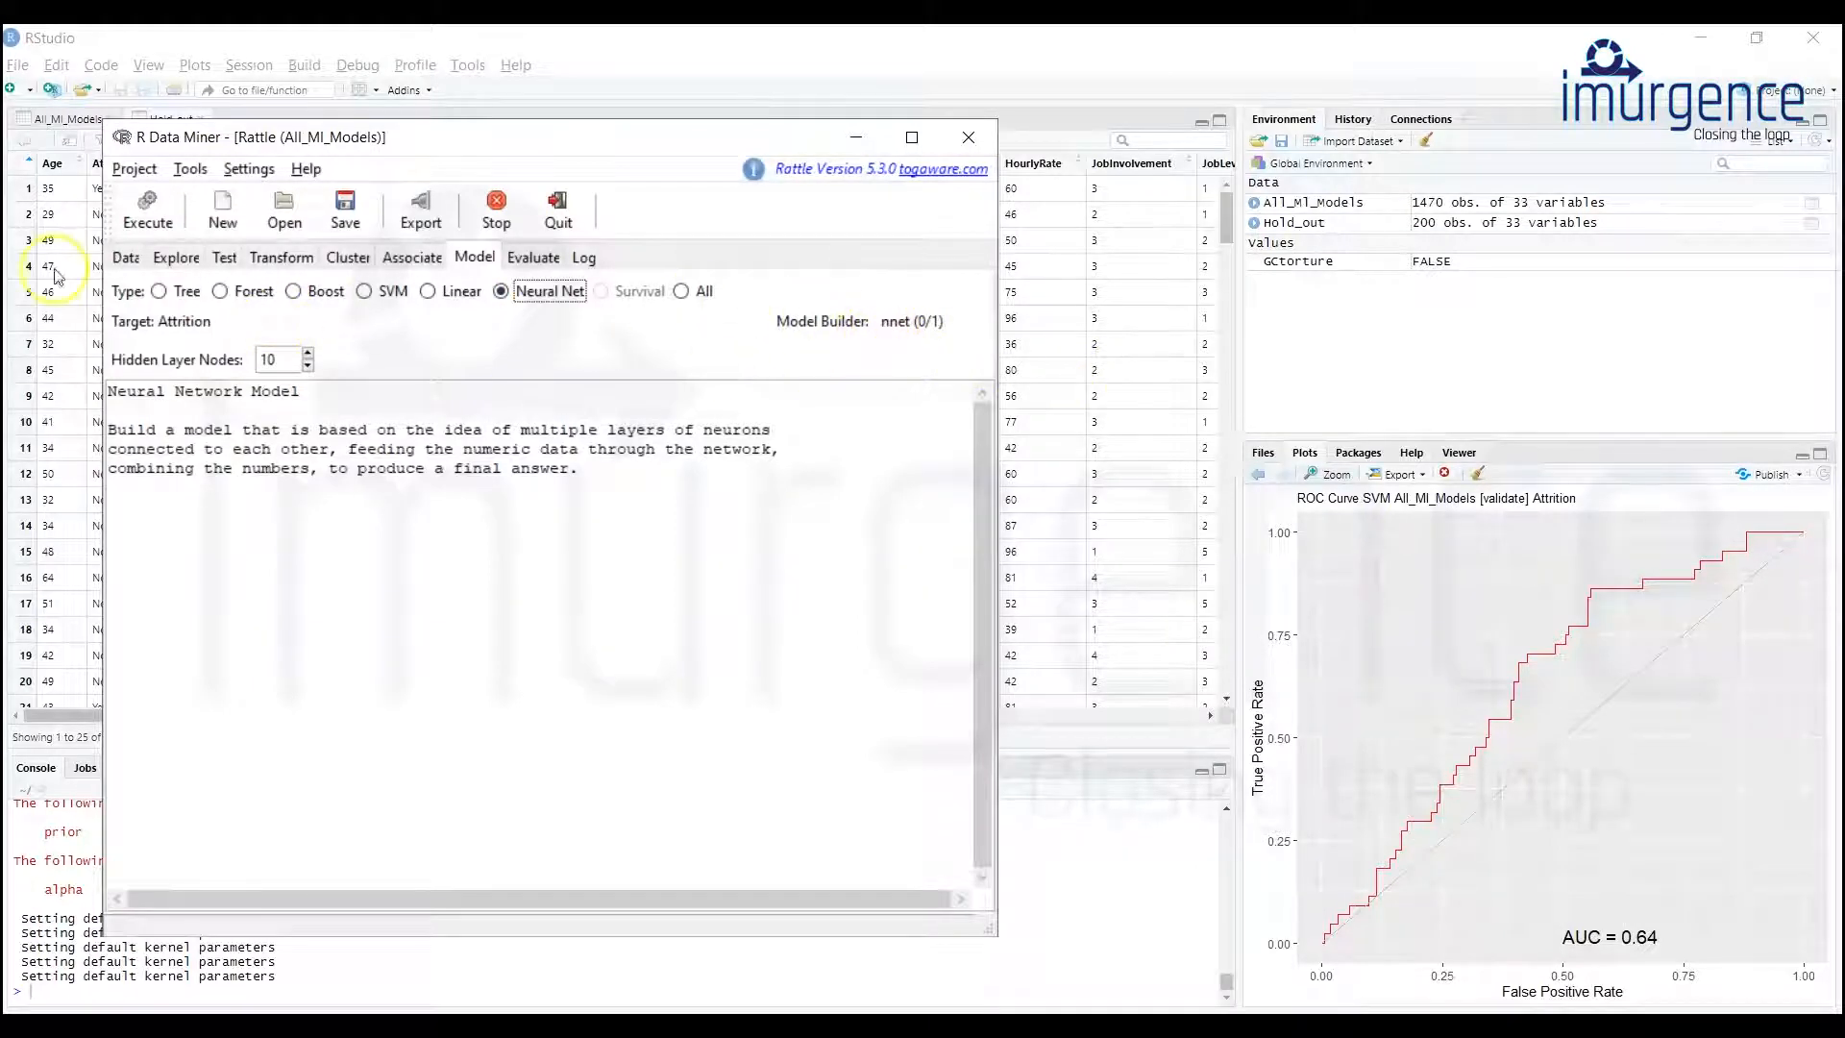
Build the neural net model with 10 hidden layer nodes and read through its summary and node weights.
left_click(149, 223)
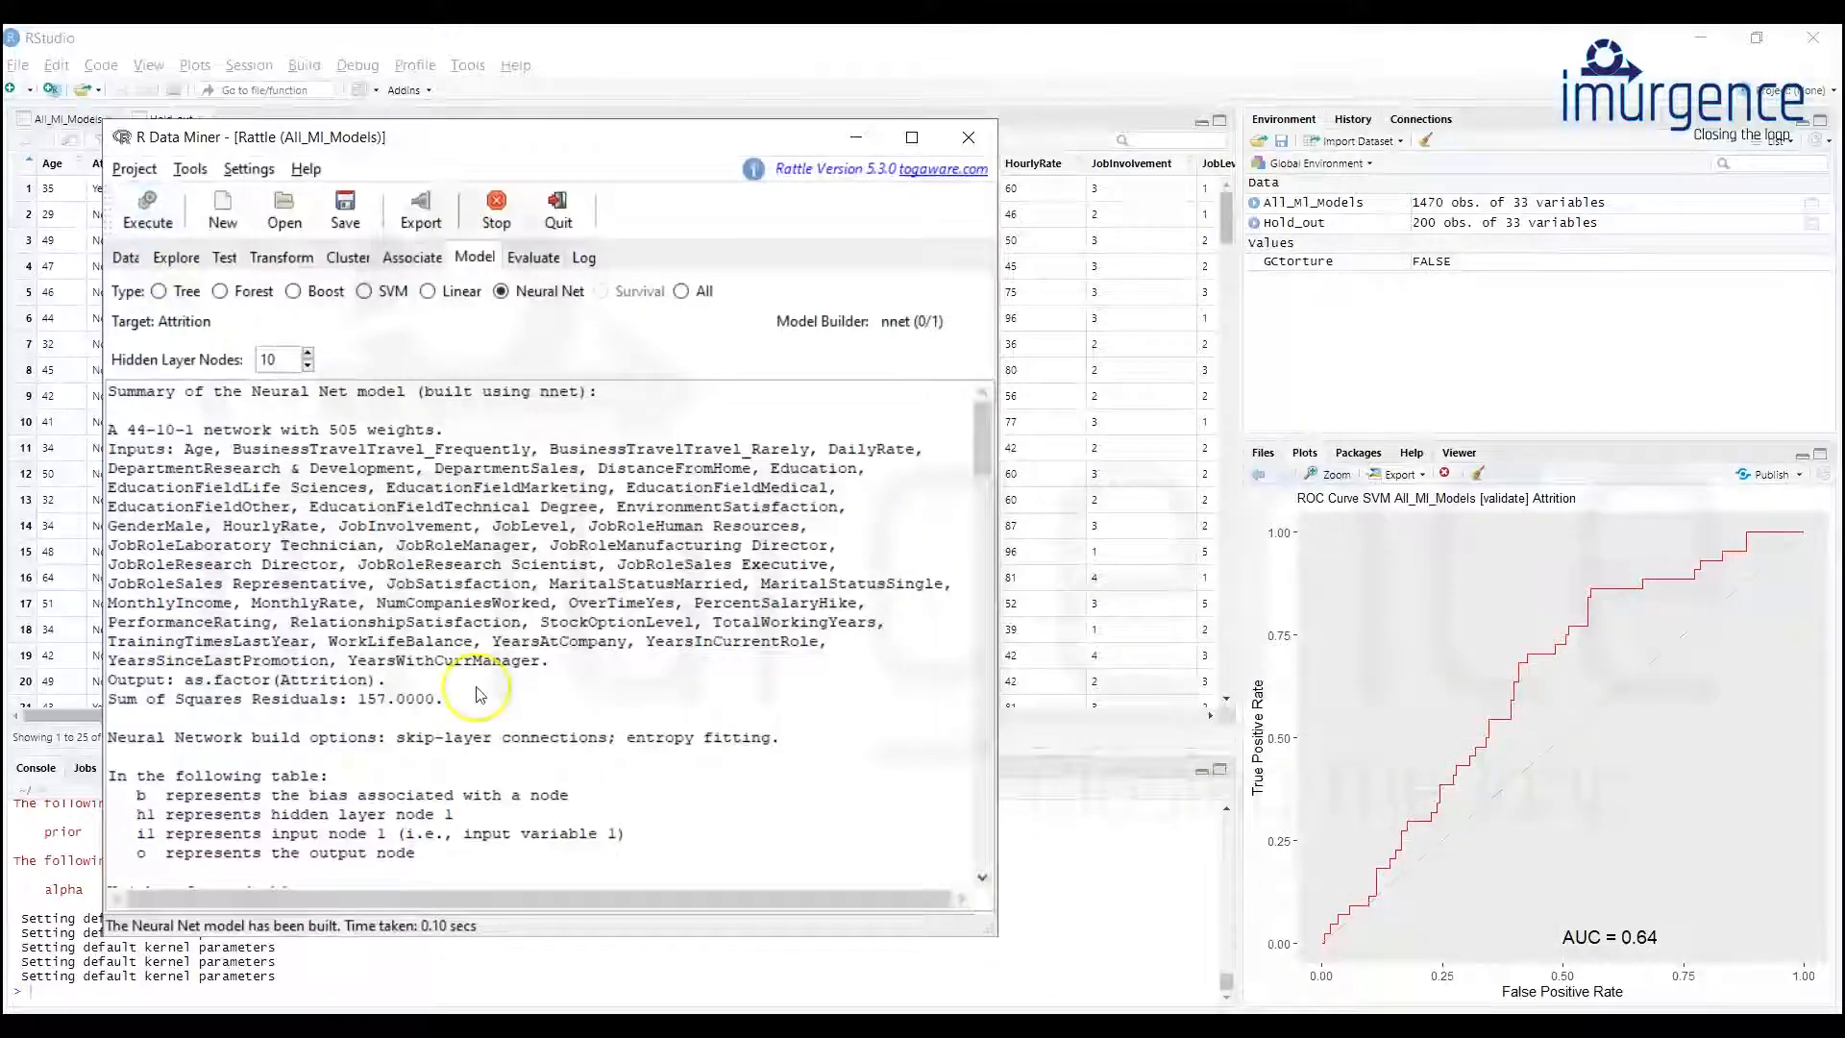
scroll(615, 698, "down", 3)
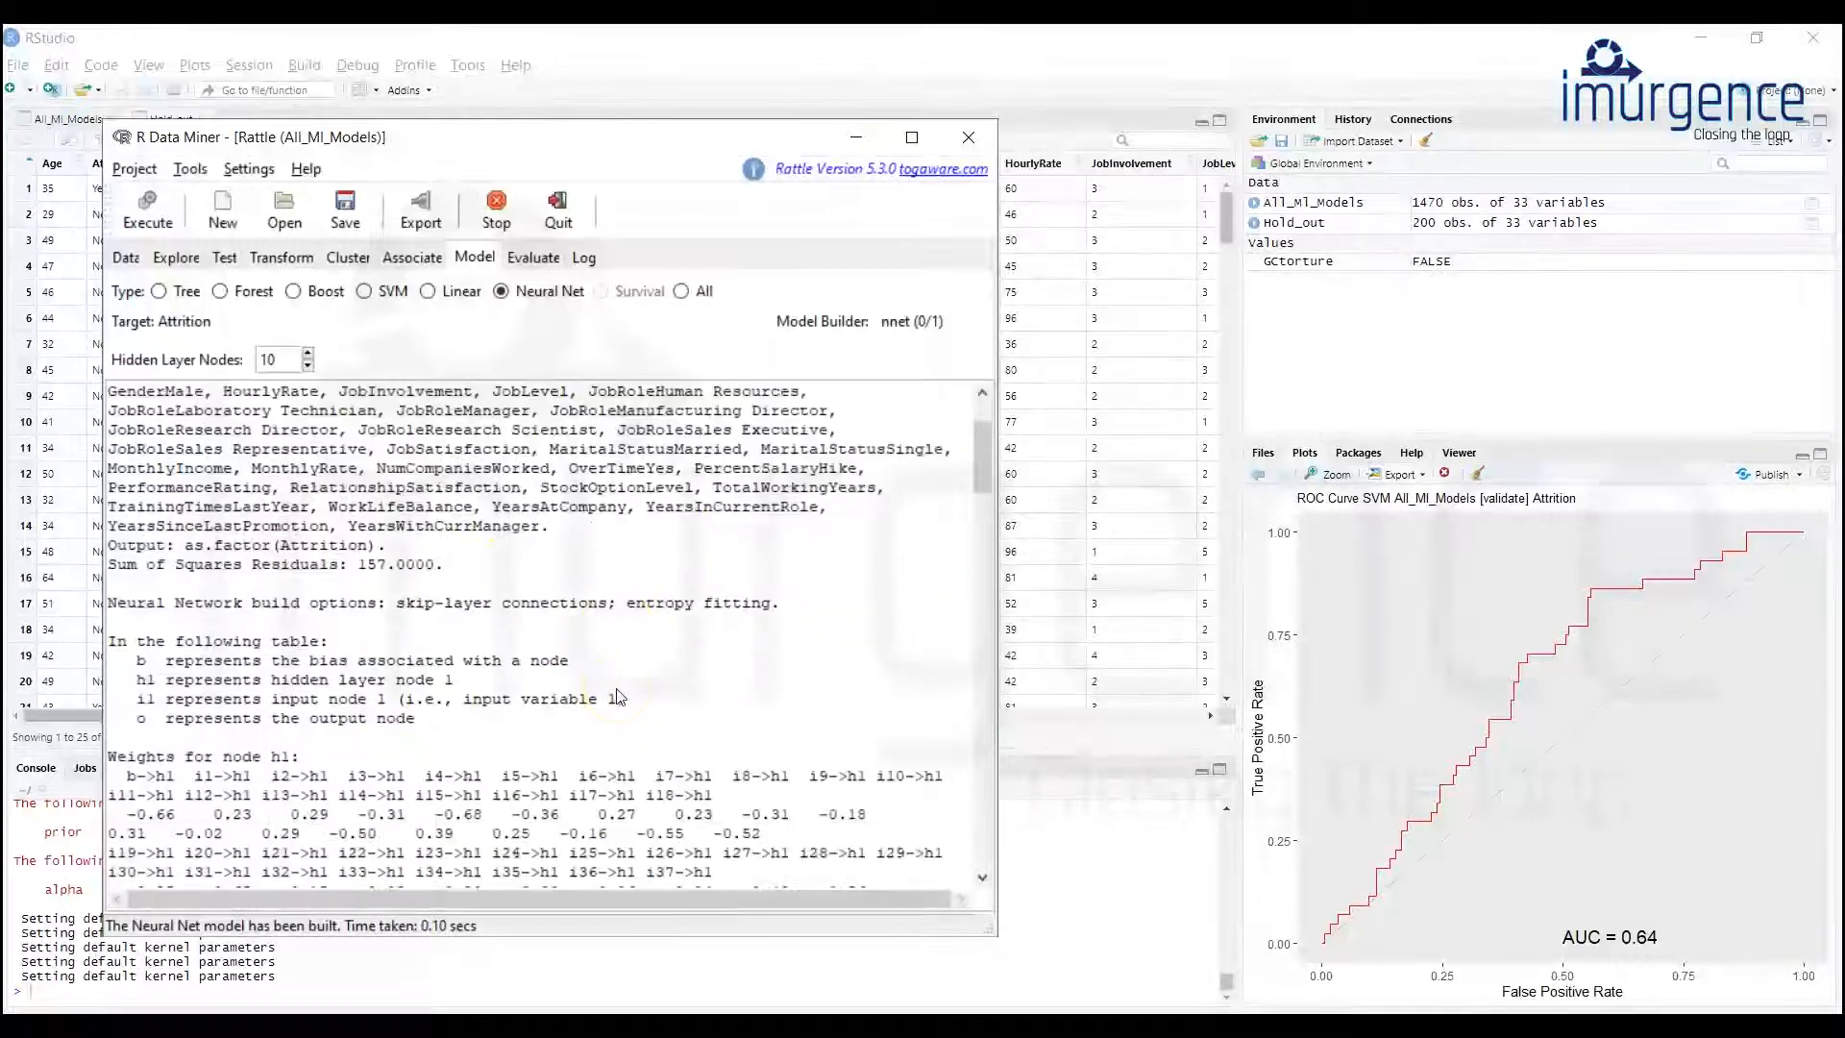
scroll(615, 673, "down", 4)
left_click(293, 571)
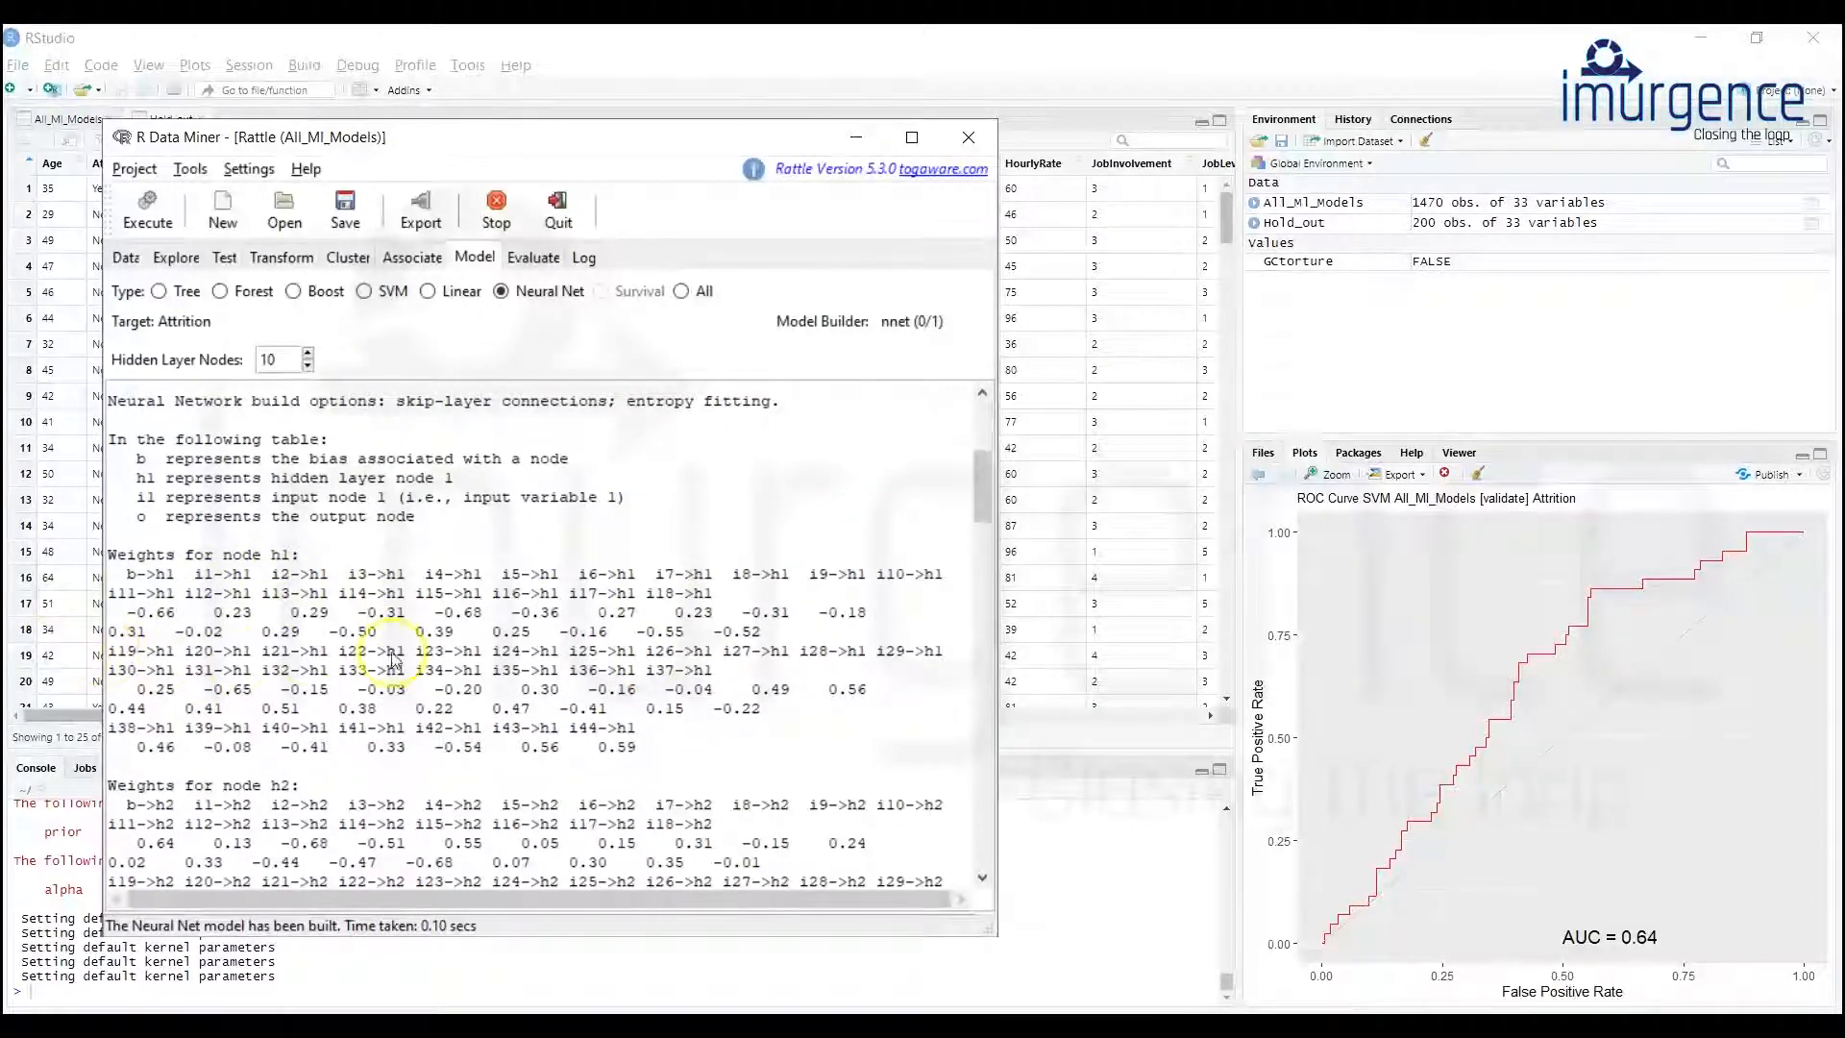
scroll(519, 704, "down", 2)
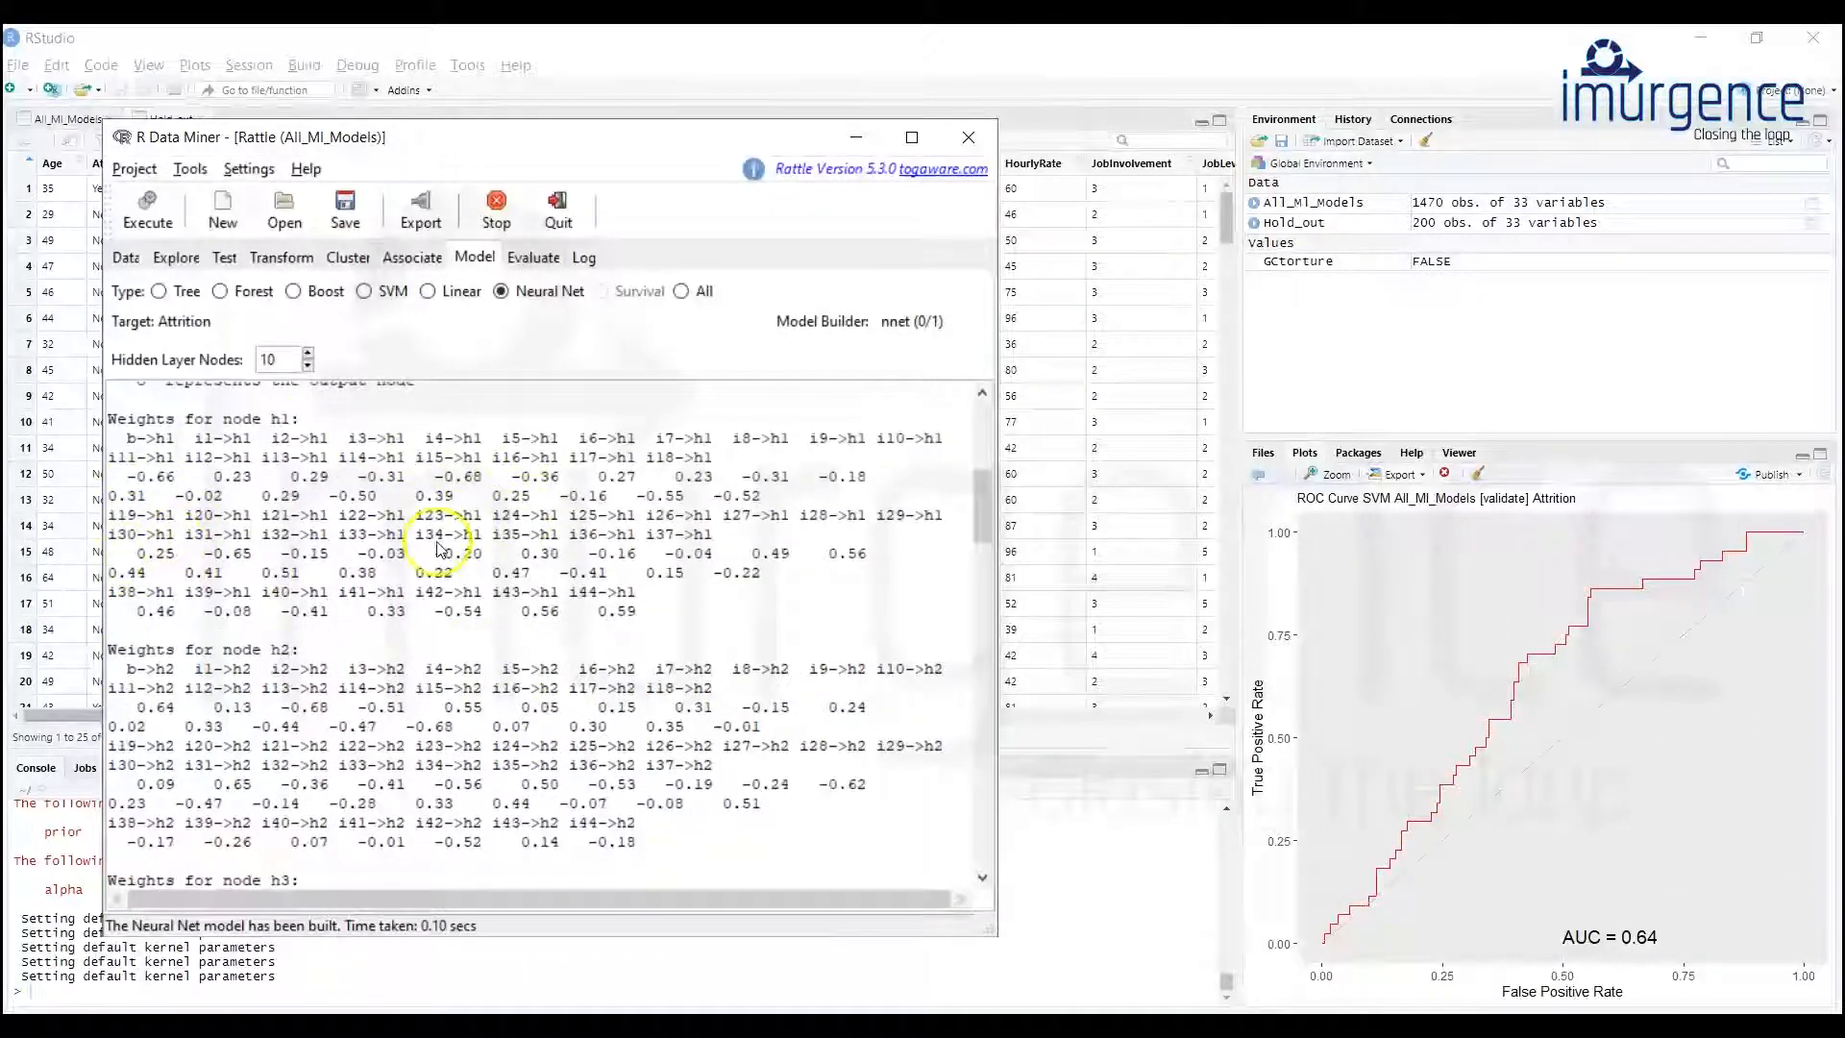
scroll(438, 554, "down", 6)
scroll(437, 555, "down", 7)
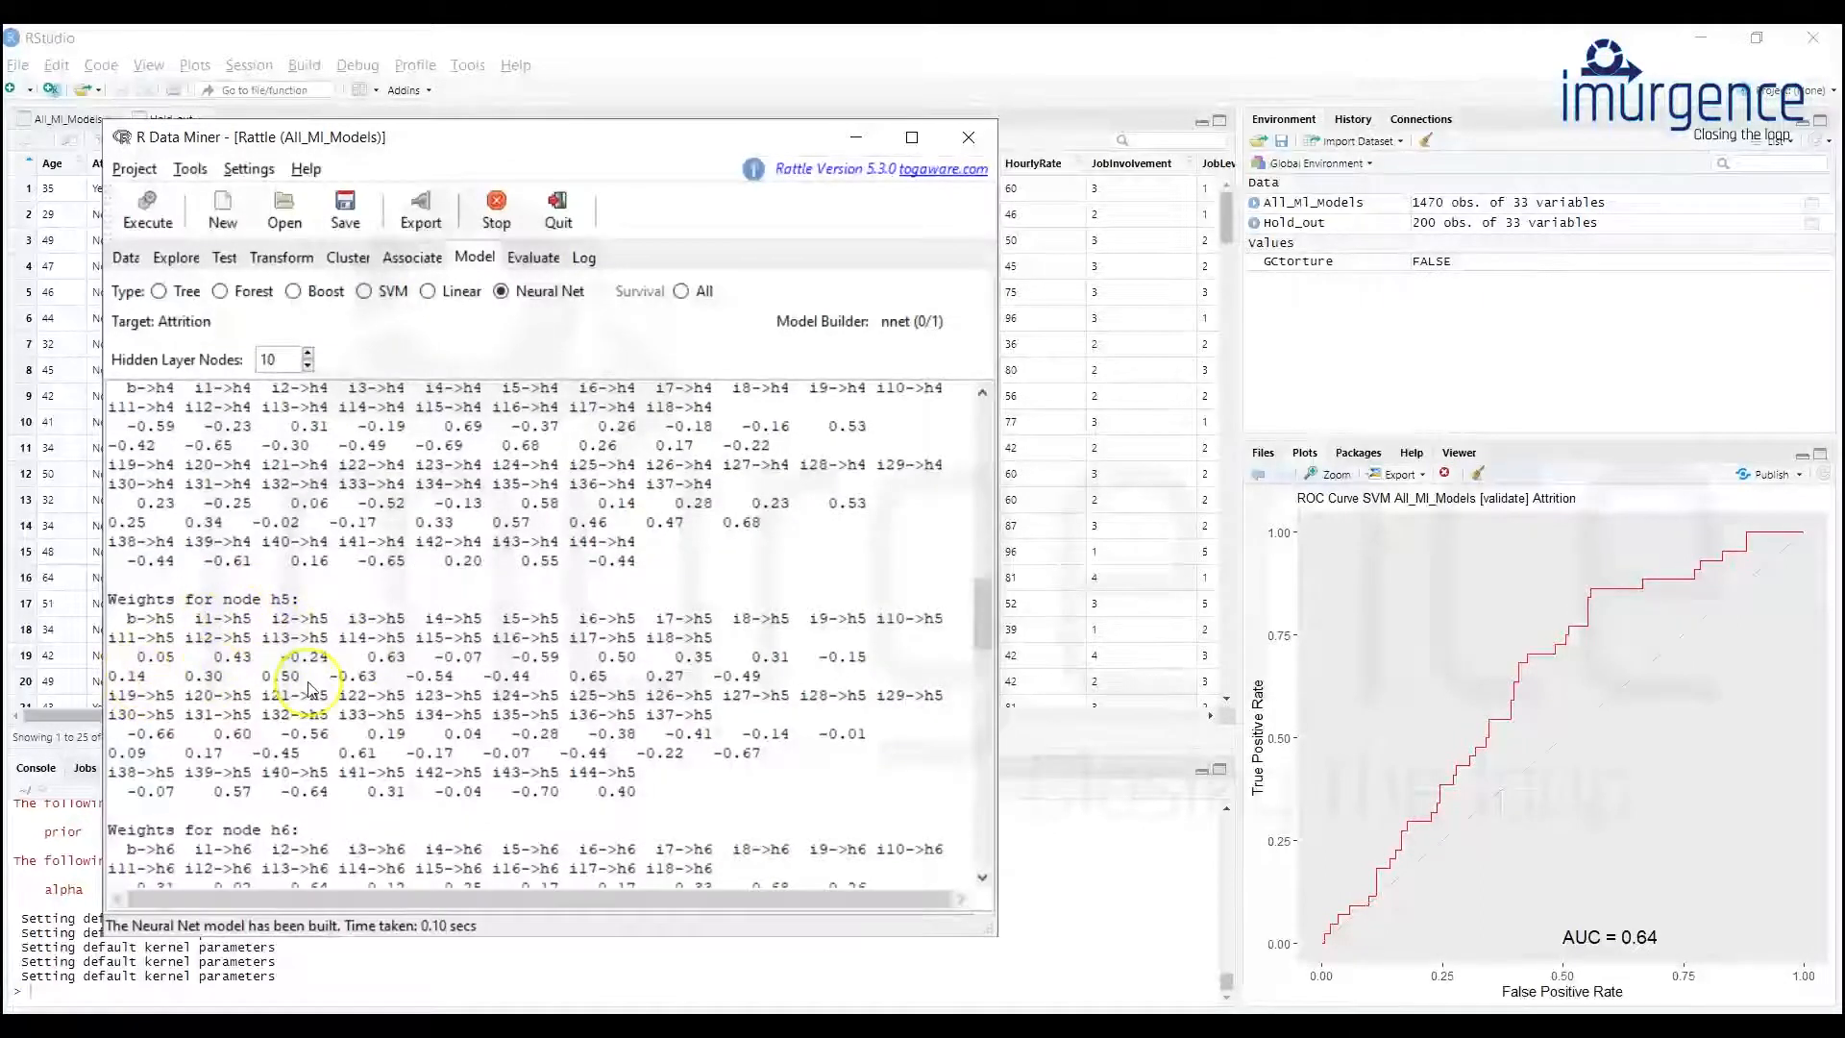
scroll(310, 690, "down", 9)
scroll(310, 690, "down", 15)
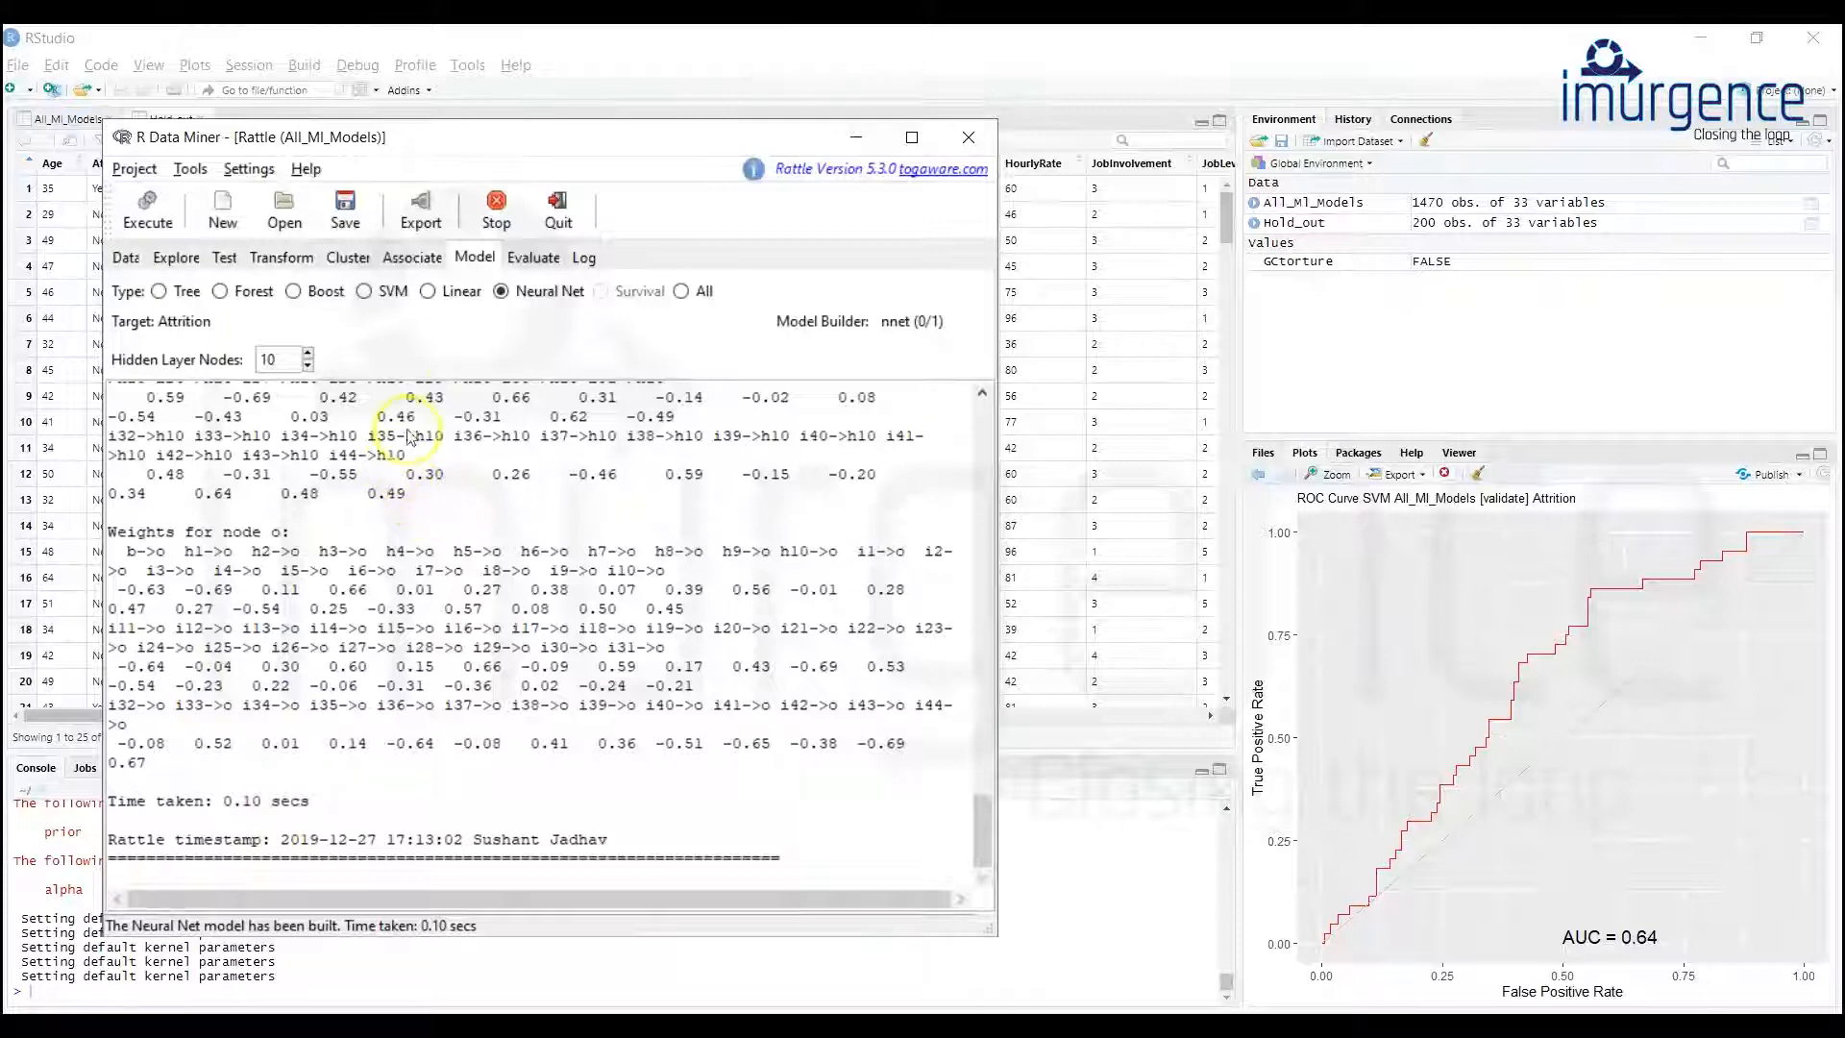
Evaluate the Tree, Boost, Forest, SVM and Neural Net models with ROC curves on the training data and dismiss the notice.
left_click(526, 258)
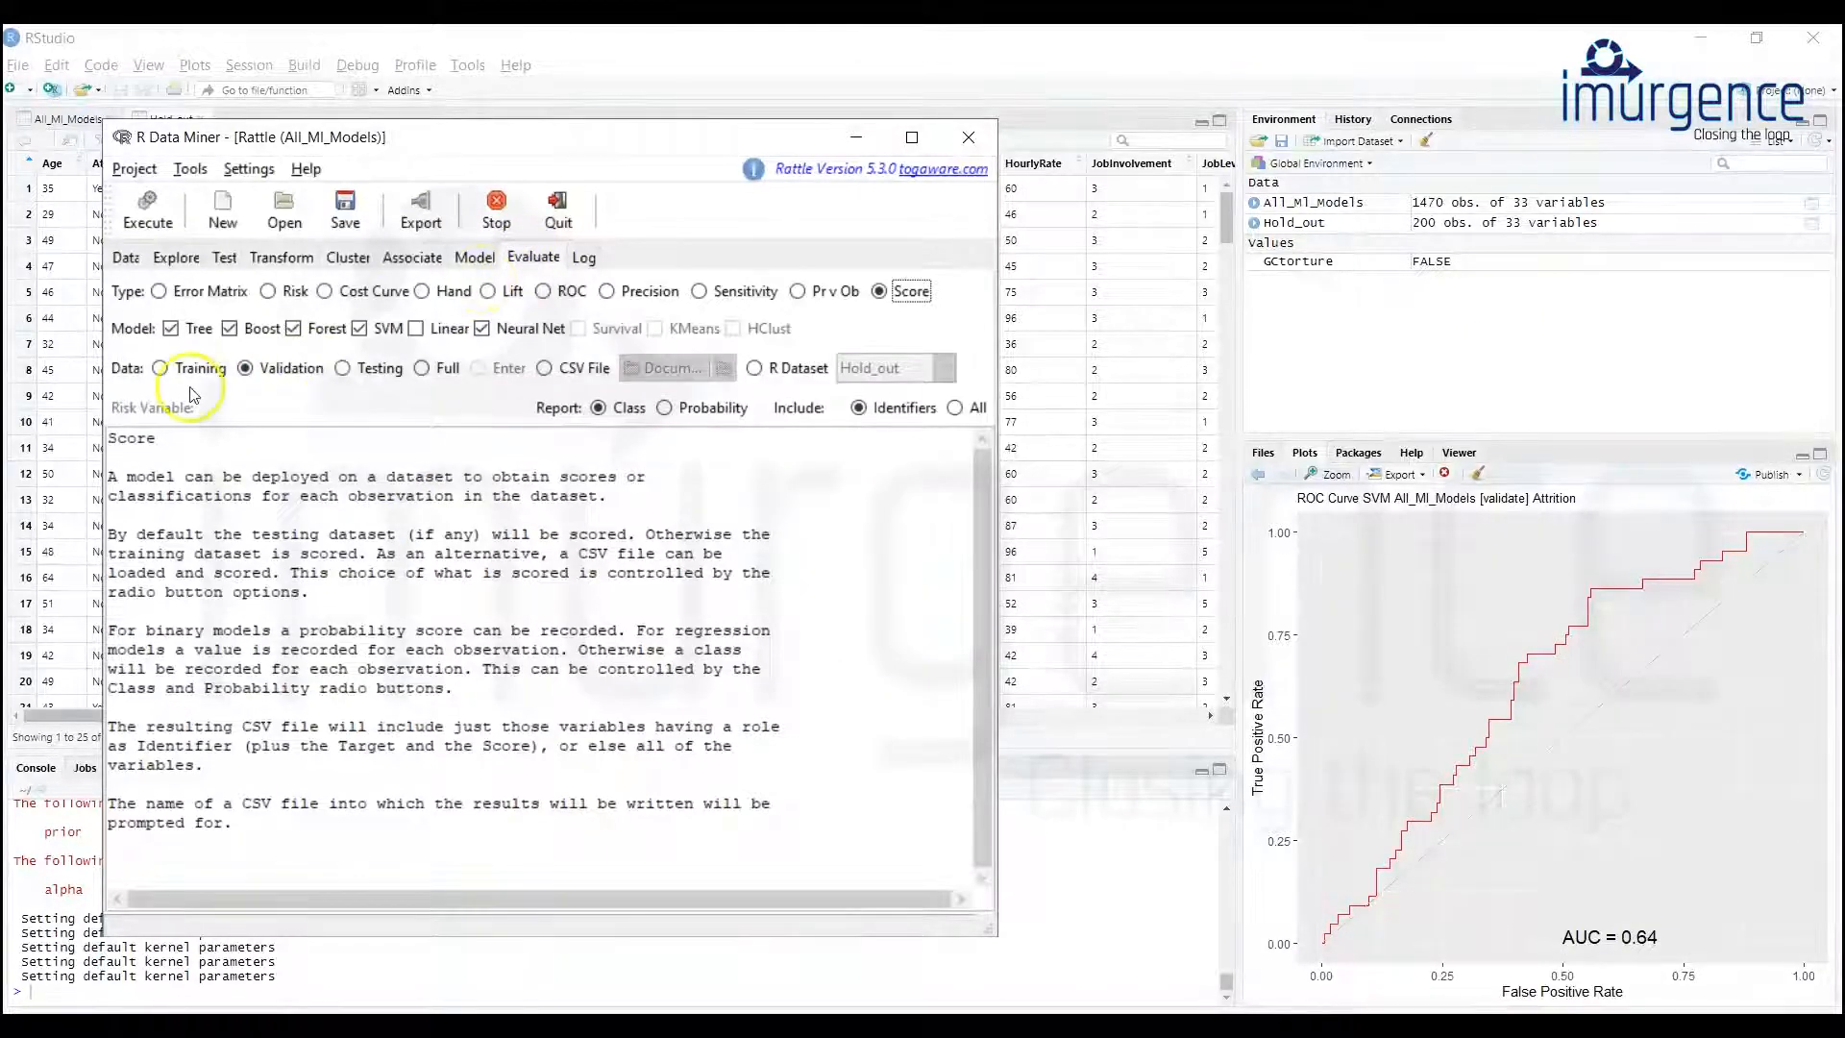
left_click(161, 370)
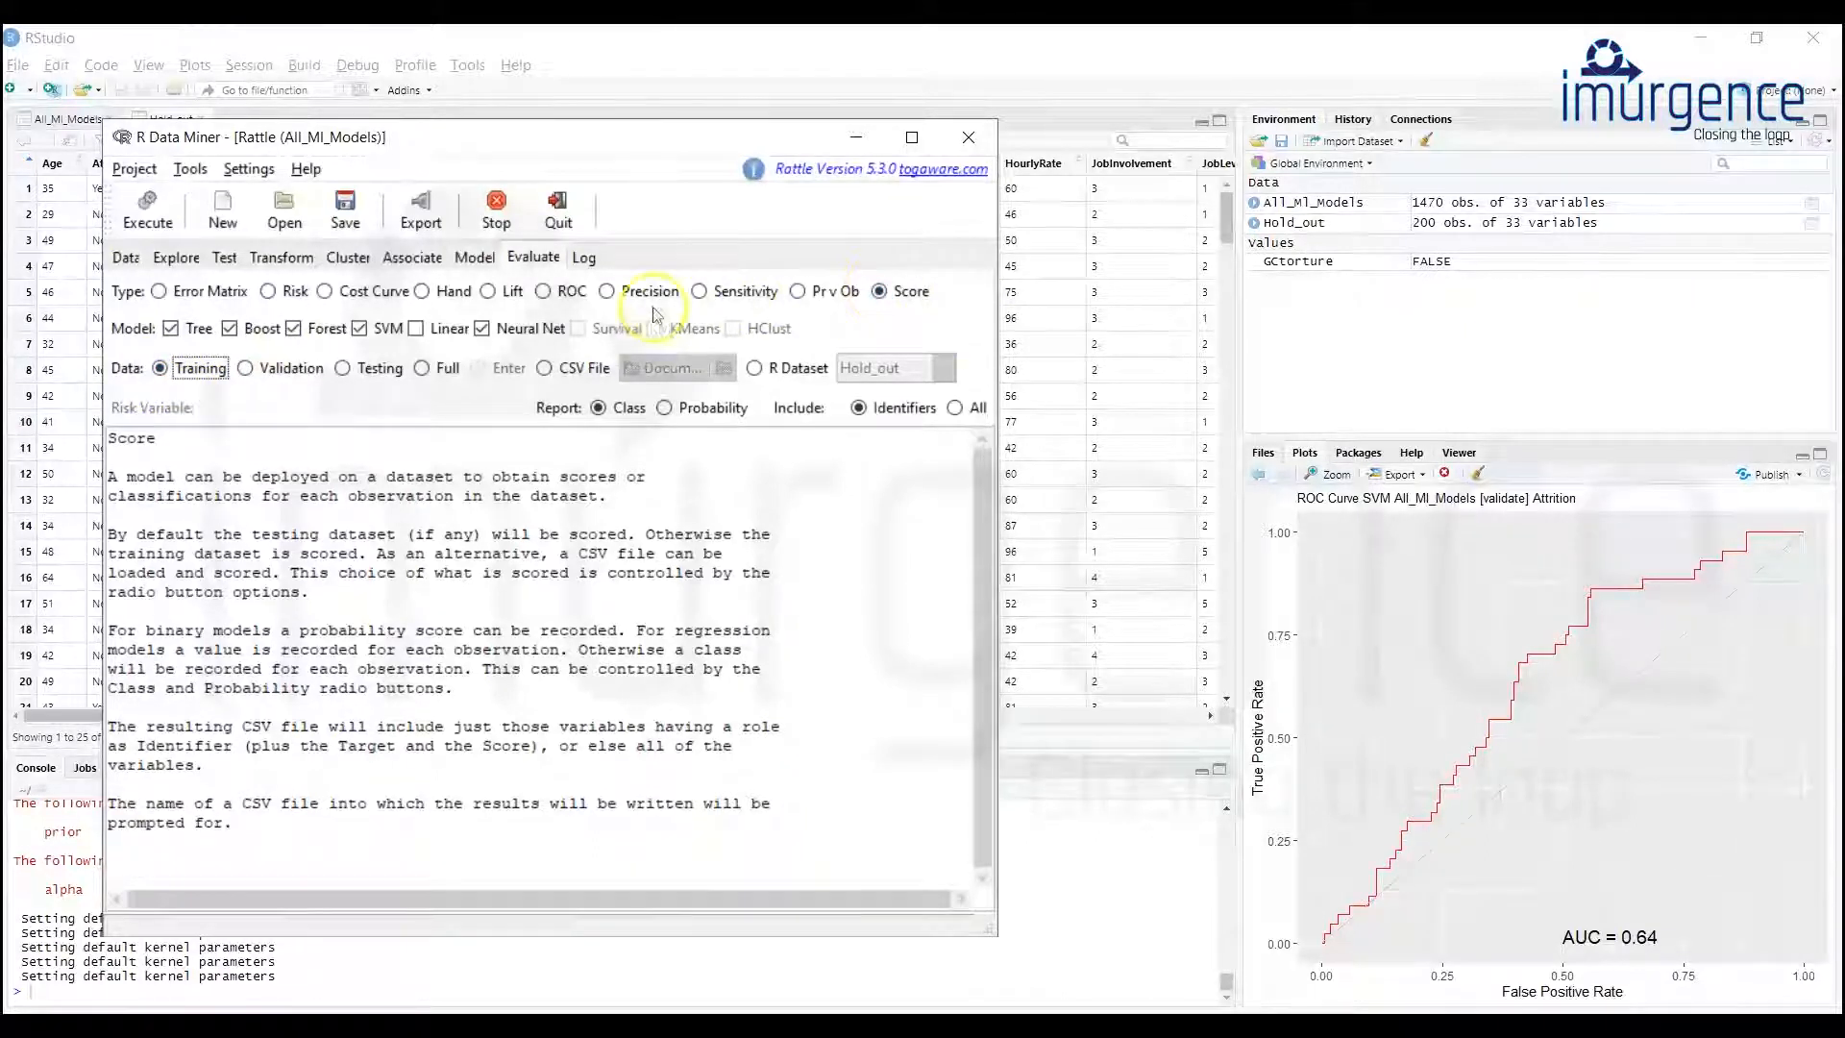
left_click(544, 292)
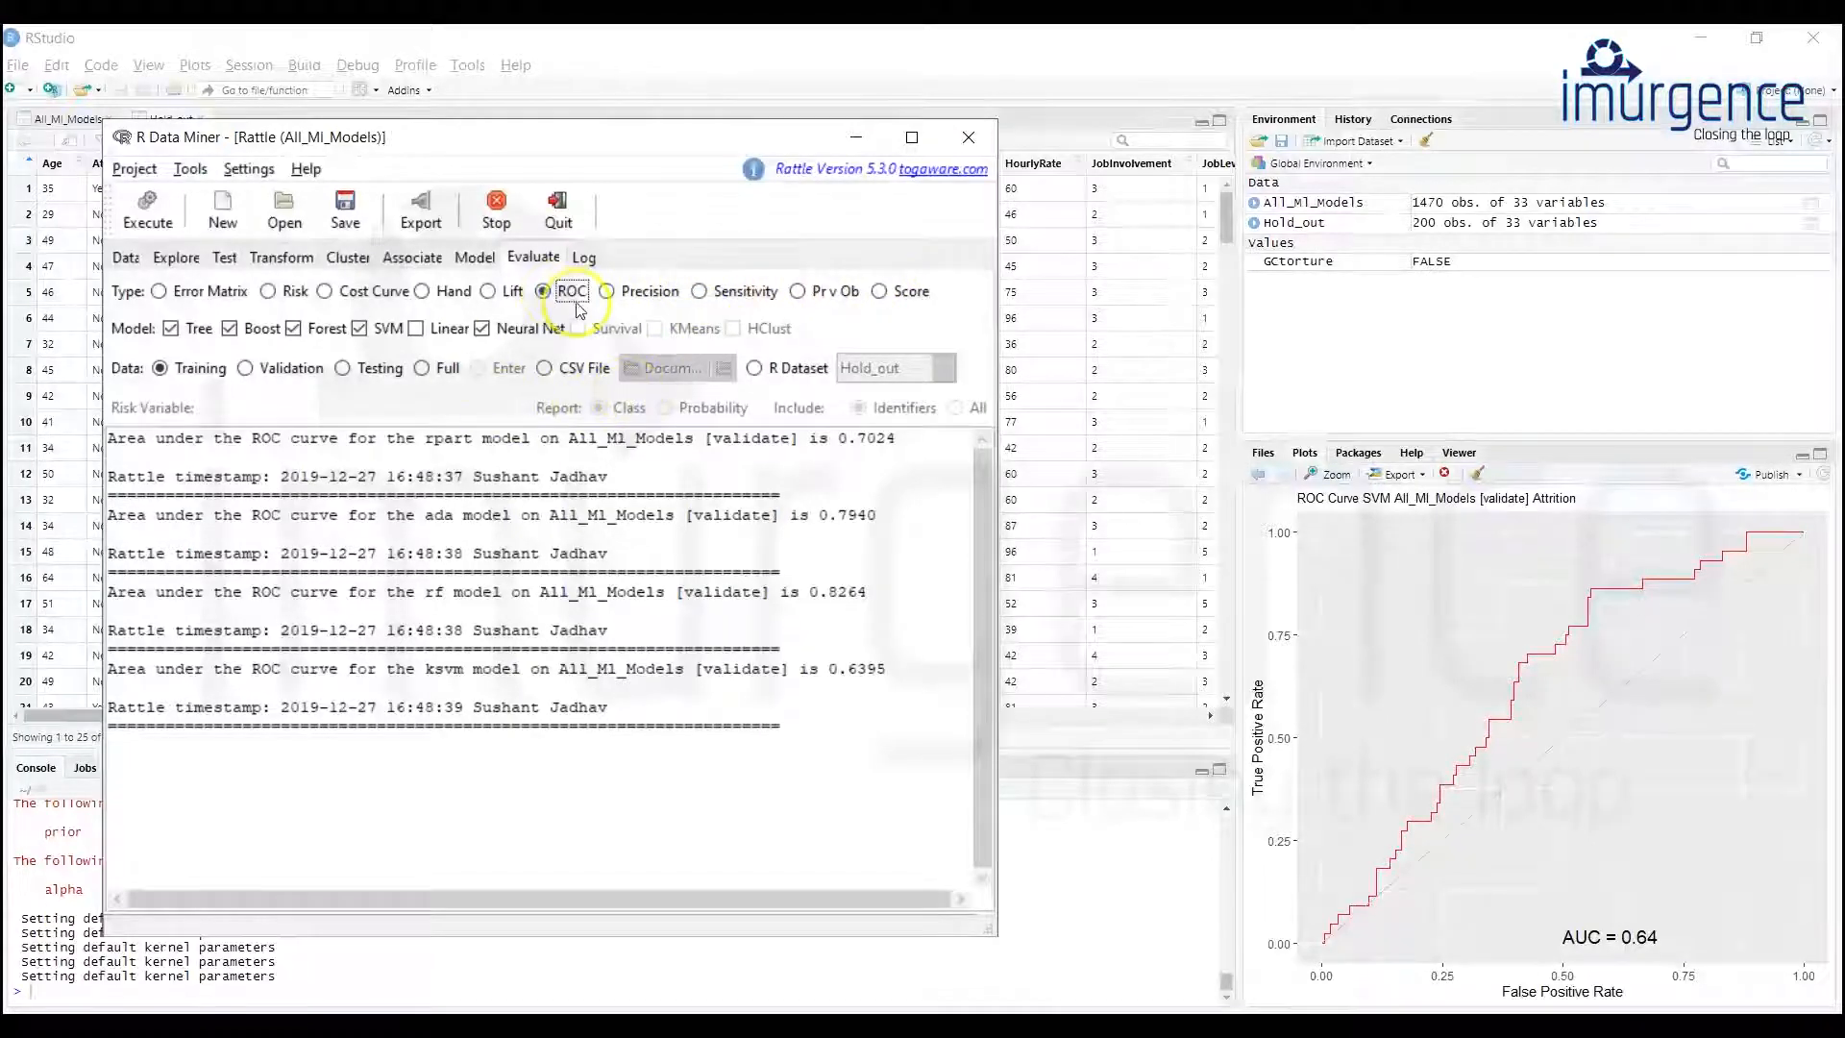
left_click(150, 206)
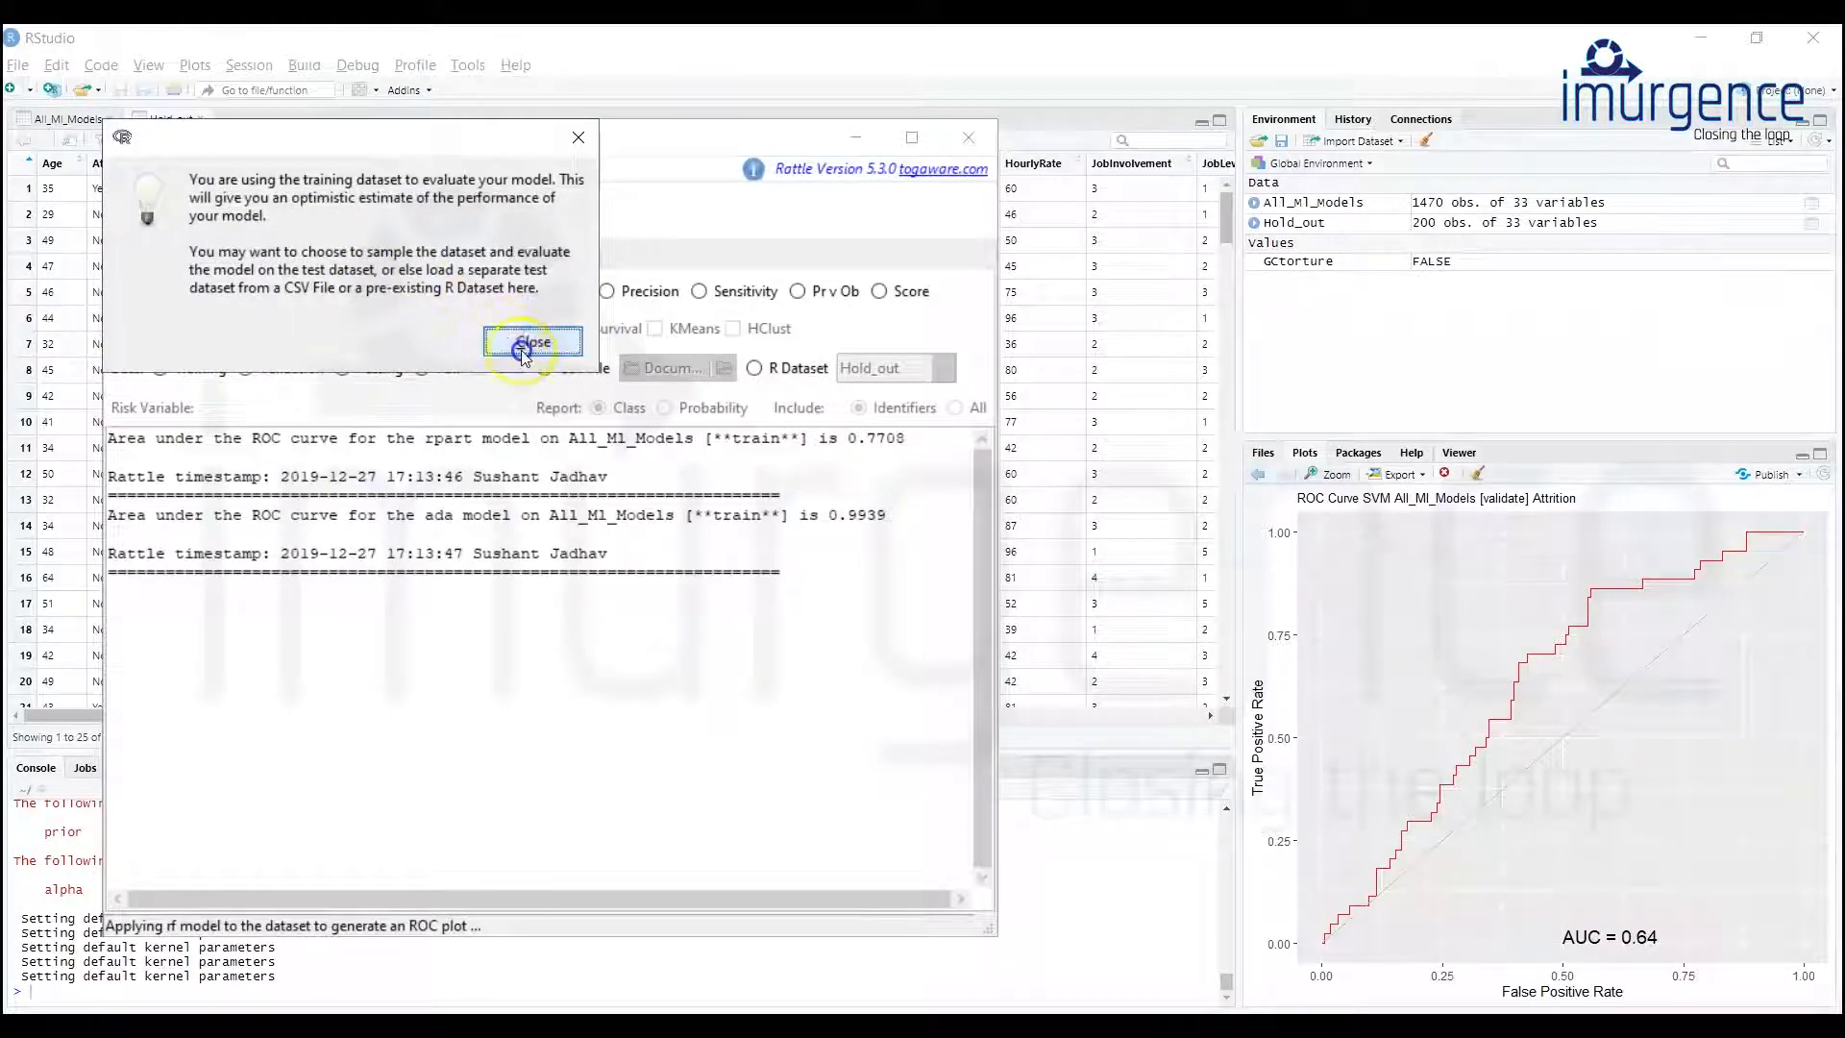
left_click(524, 348)
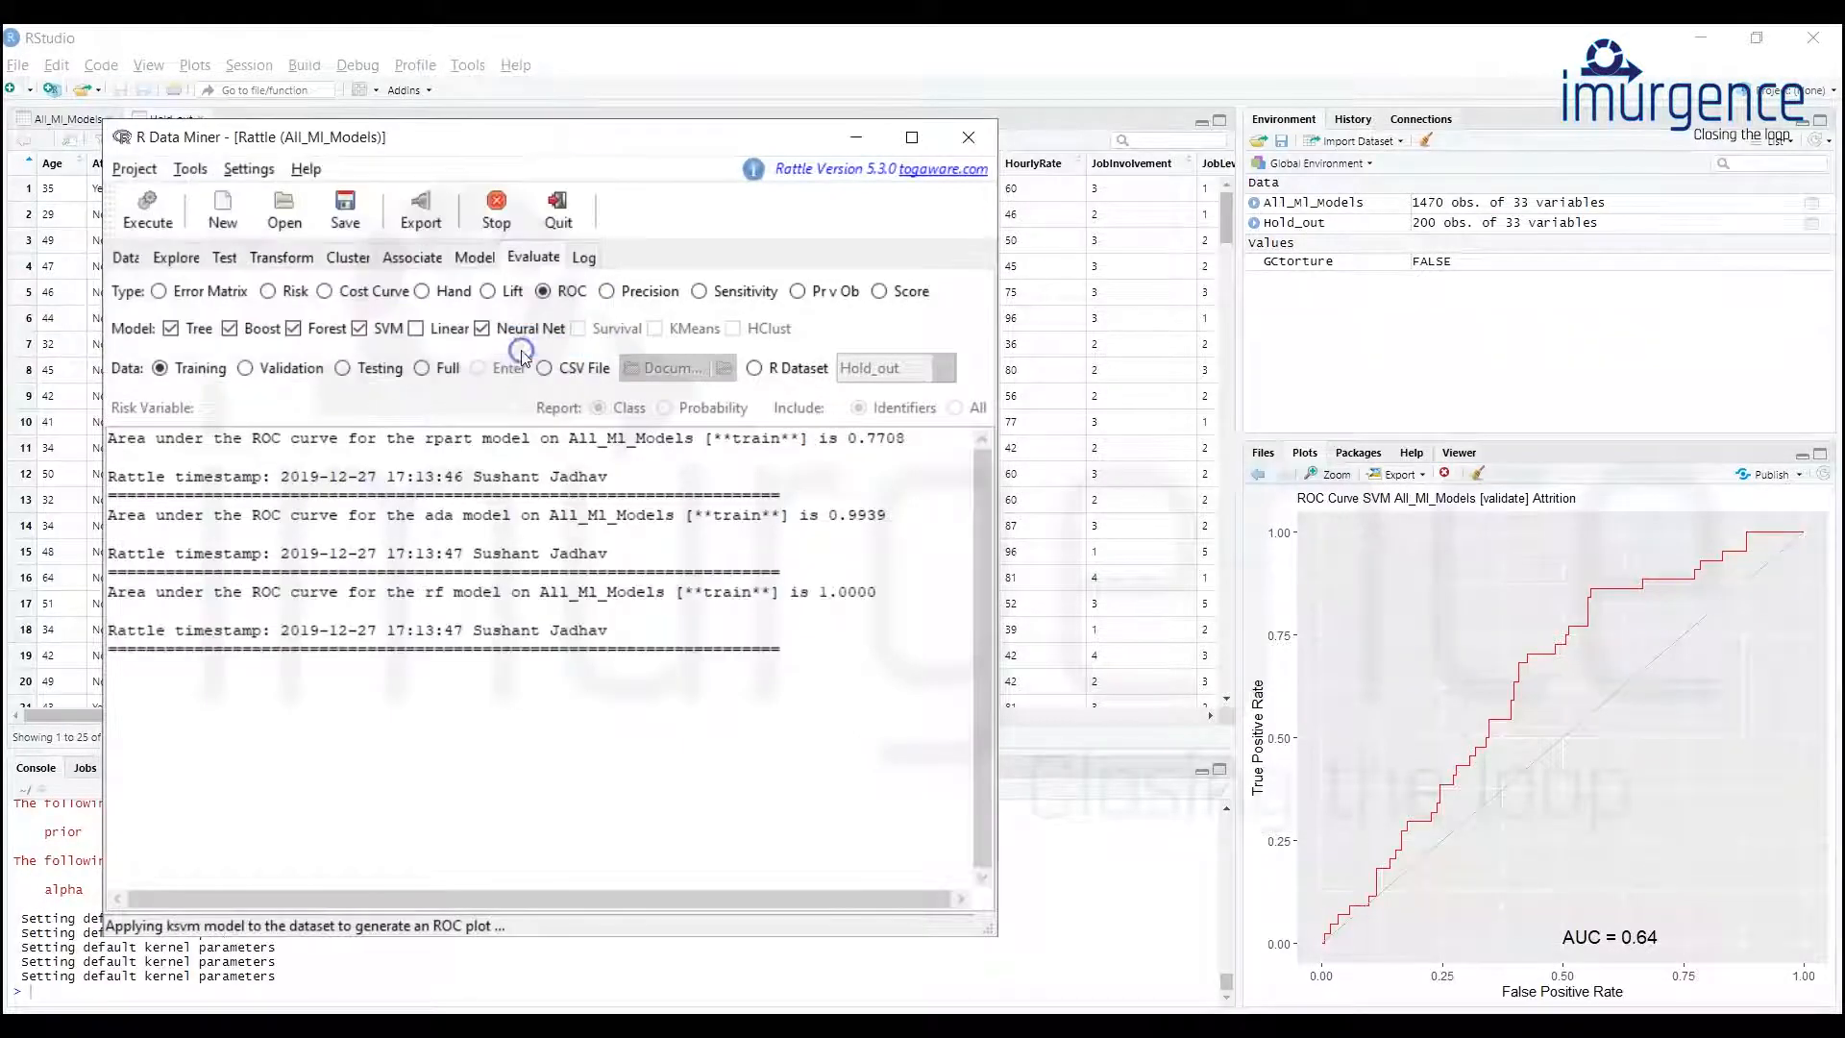
left_click(743, 602)
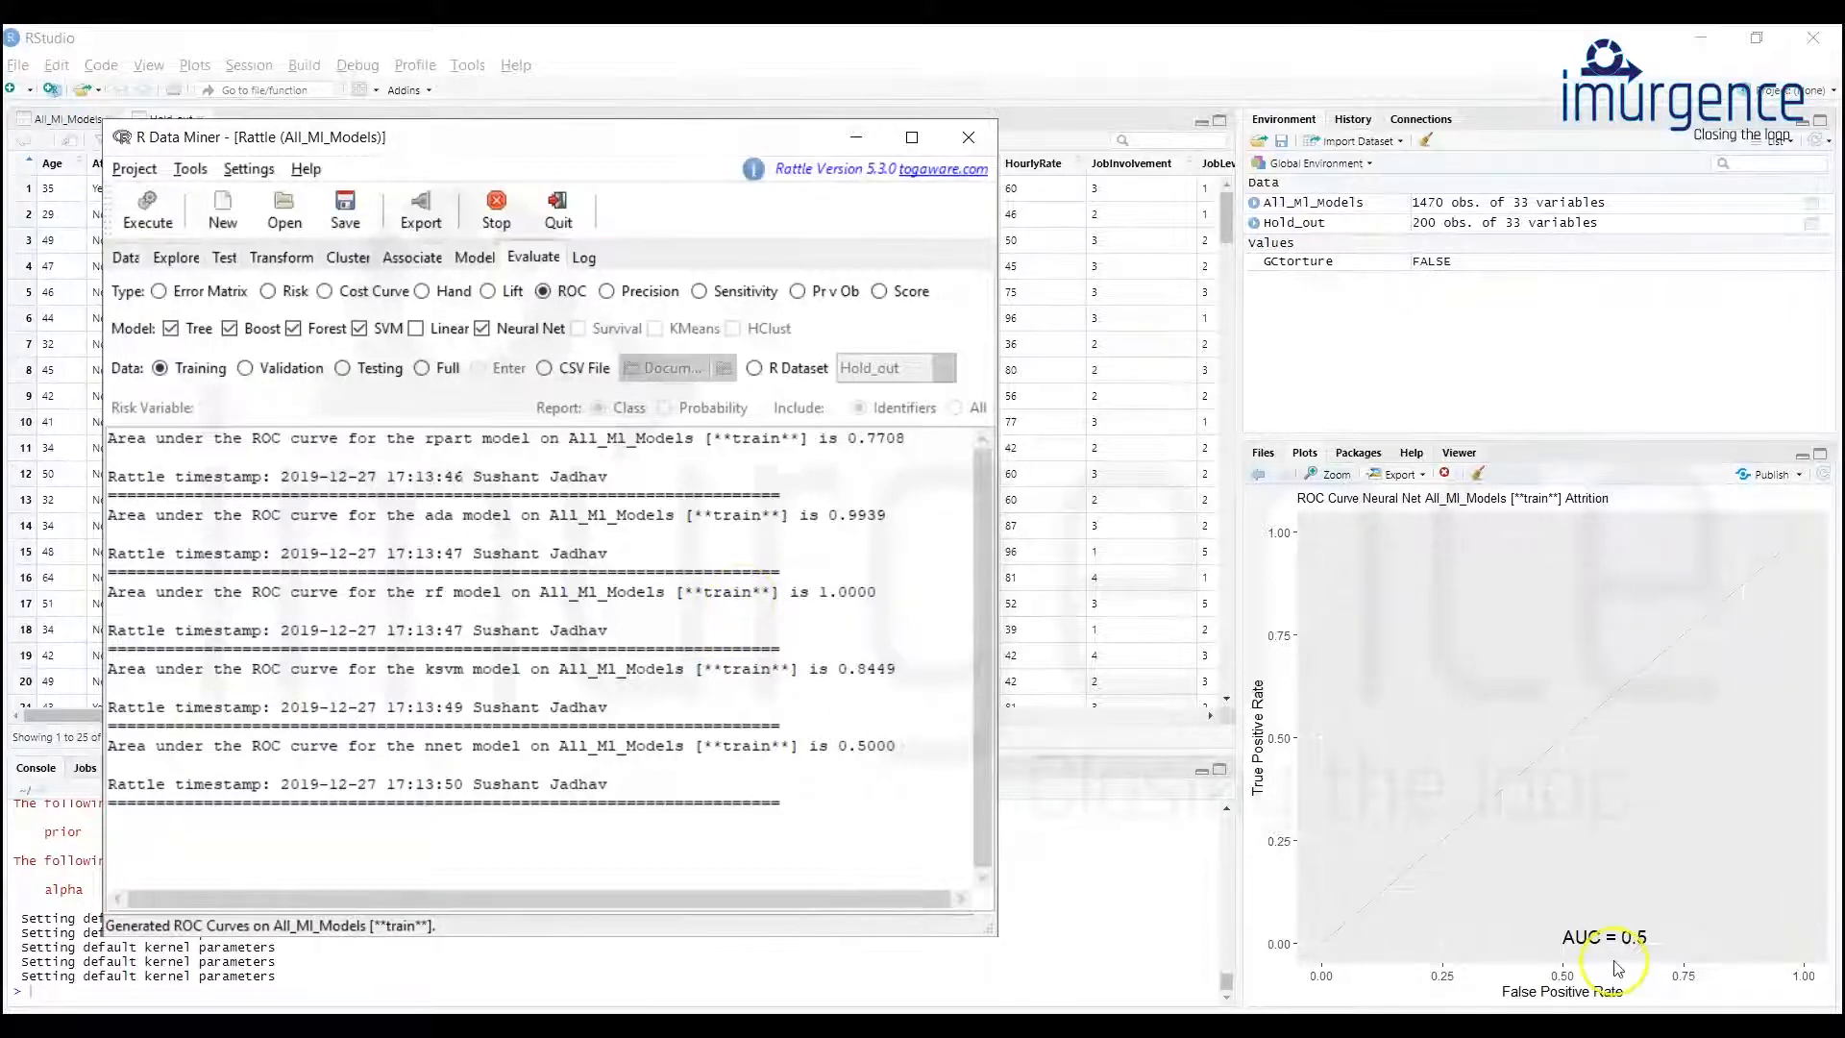
left_click(487, 294)
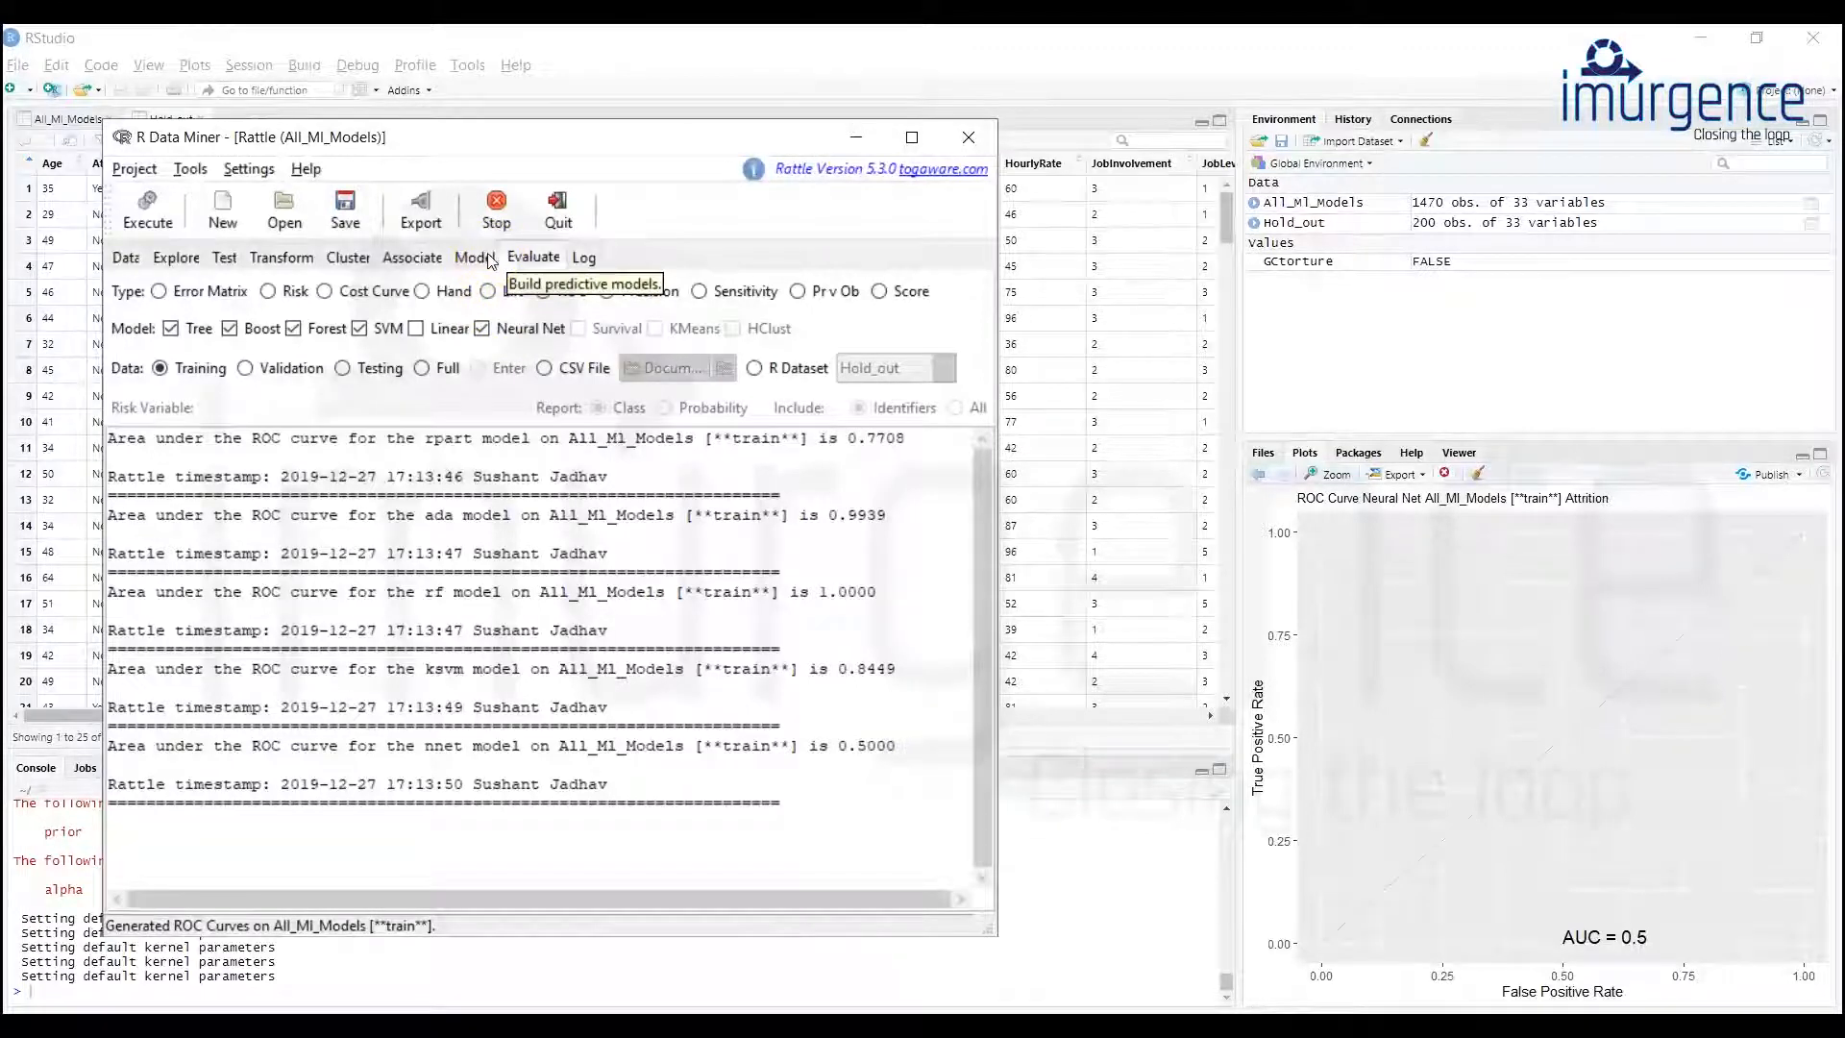
Limit the evaluation to the Neural Net model and generate its ROC curve on the validation data.
left_click(170, 328)
left_click(229, 327)
left_click(292, 328)
left_click(359, 327)
left_click(147, 210)
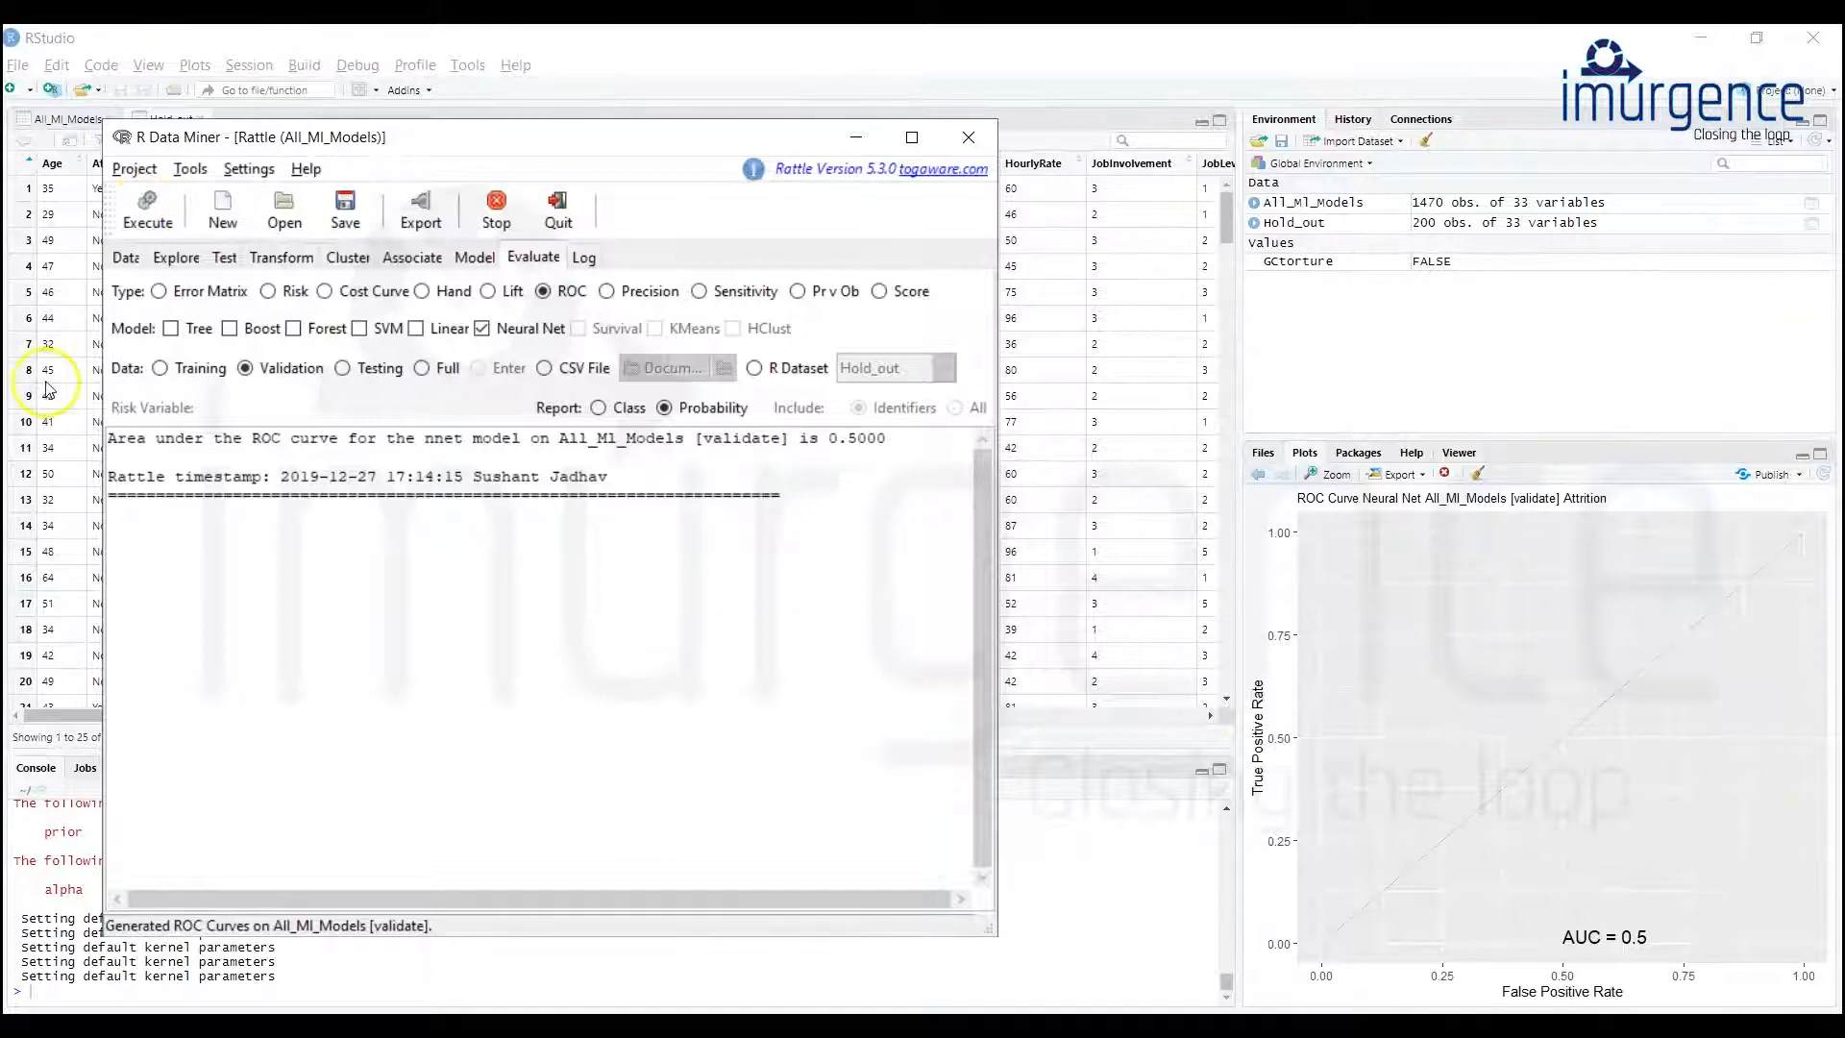
Rebuild the neural net with 24 hidden layer nodes and generate its ROC curve on the validation data.
left_click(475, 257)
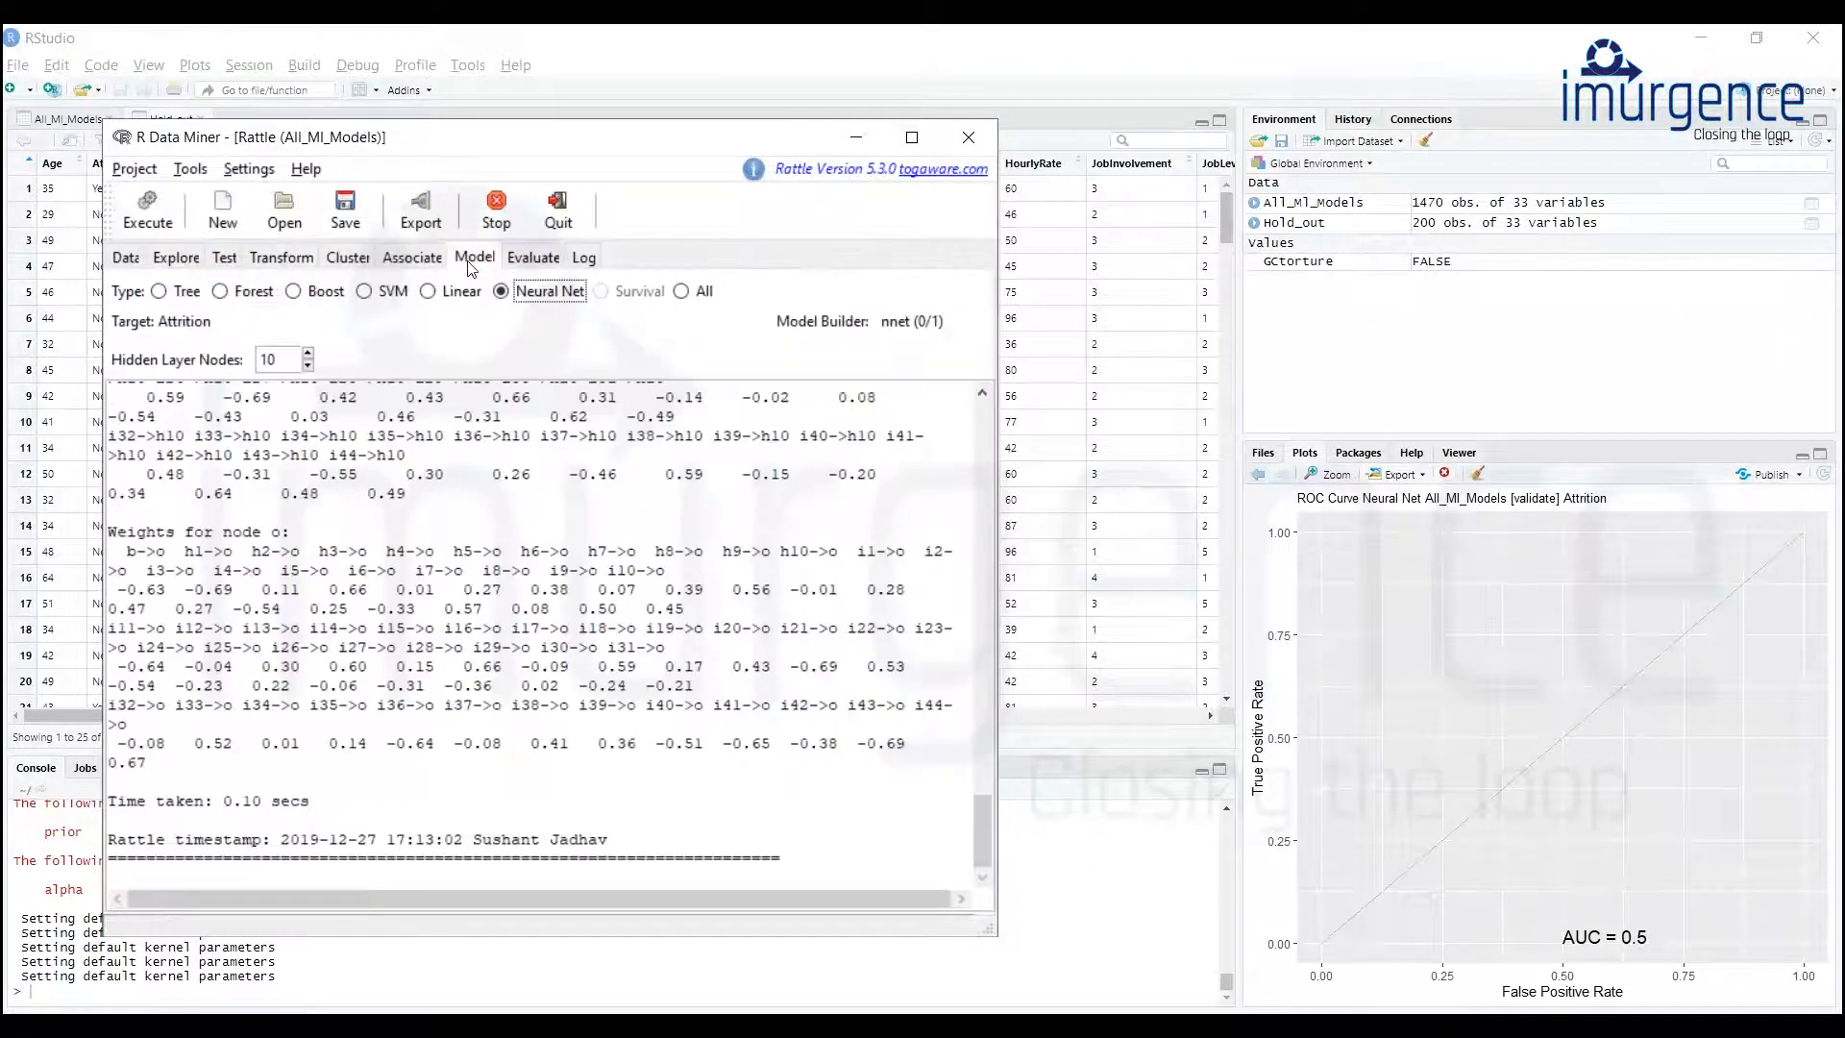
left_click_drag(287, 356, 245, 365)
left_click(136, 213)
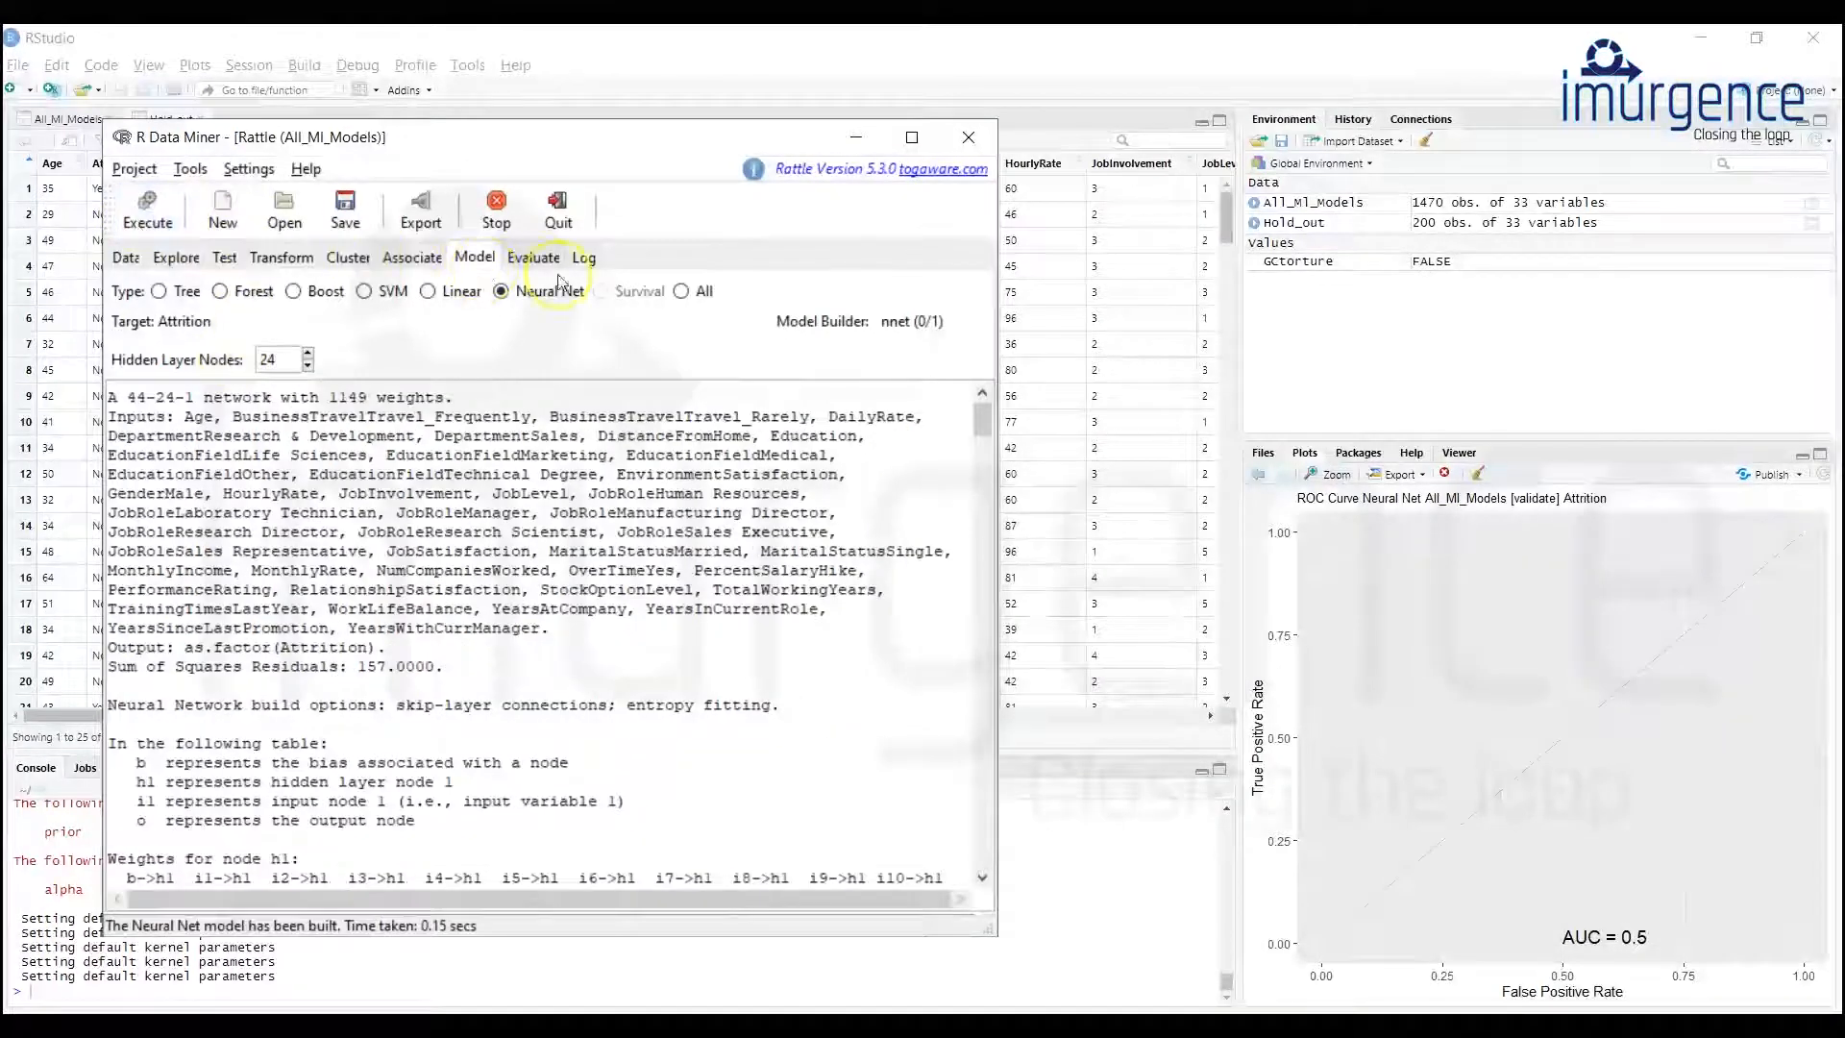
left_click(534, 258)
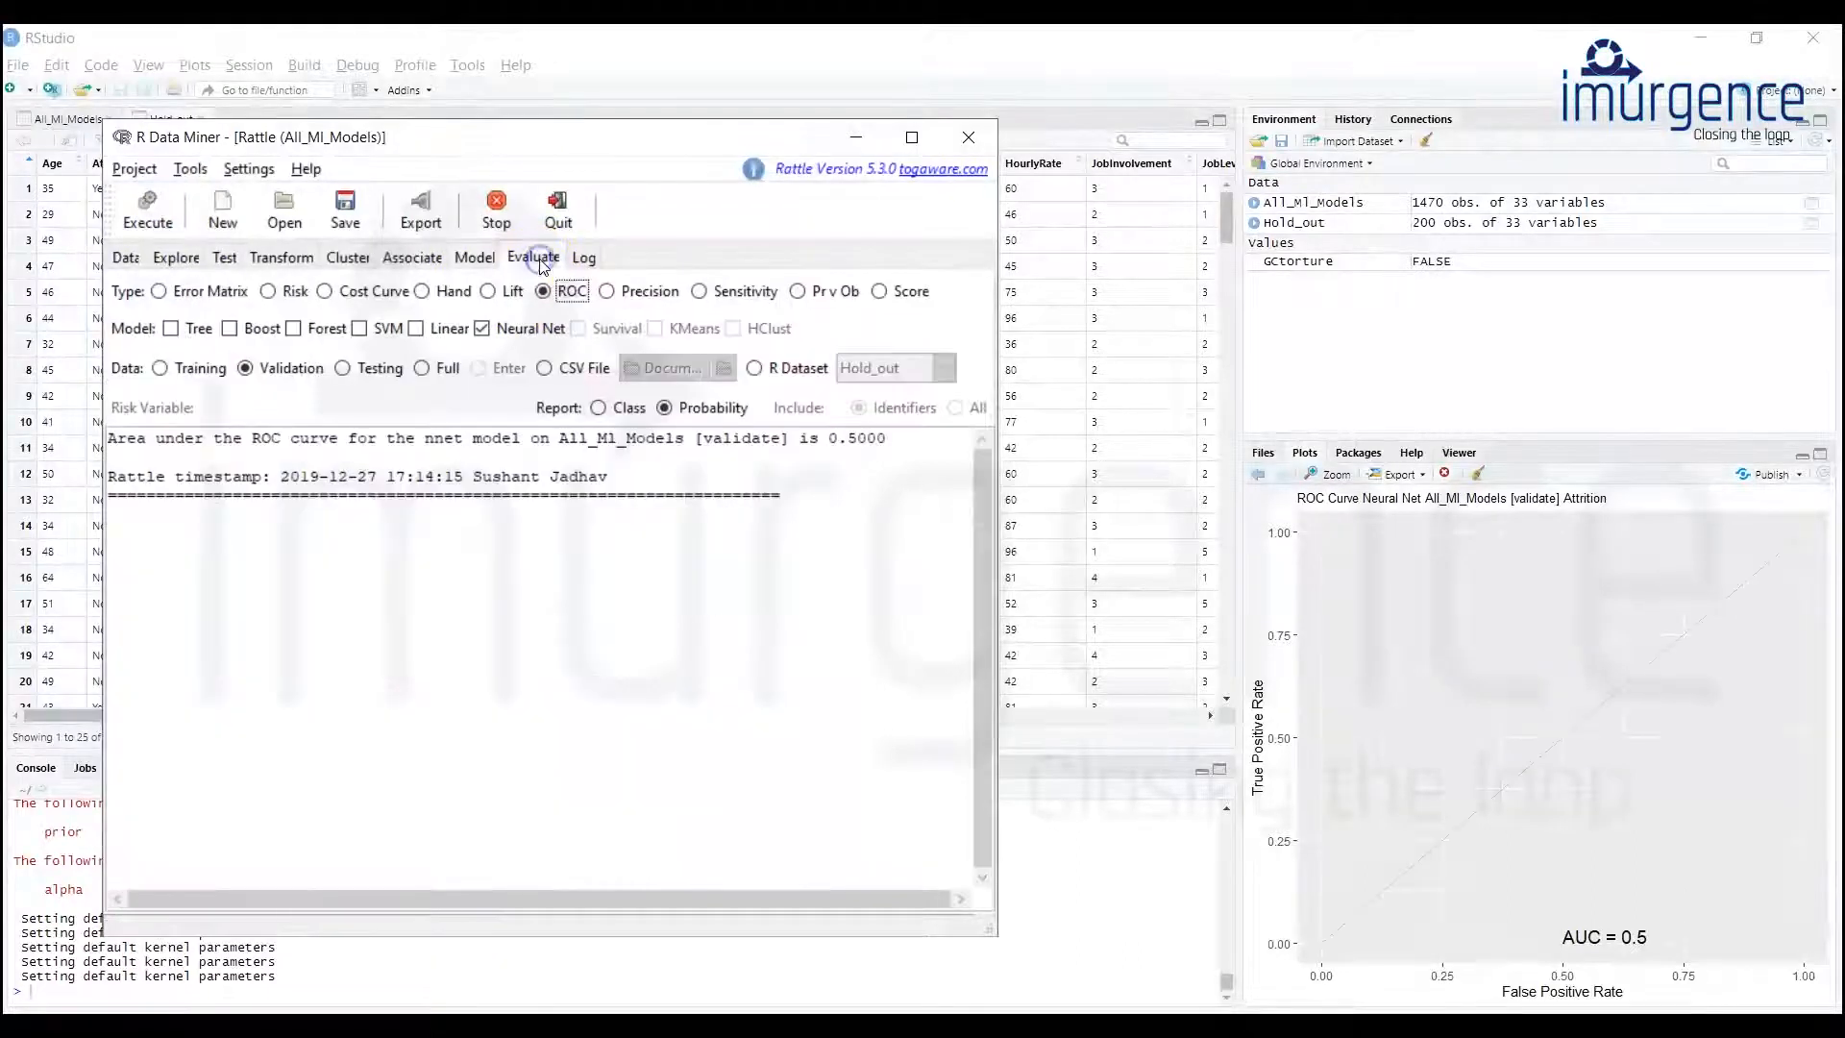
left_click(149, 211)
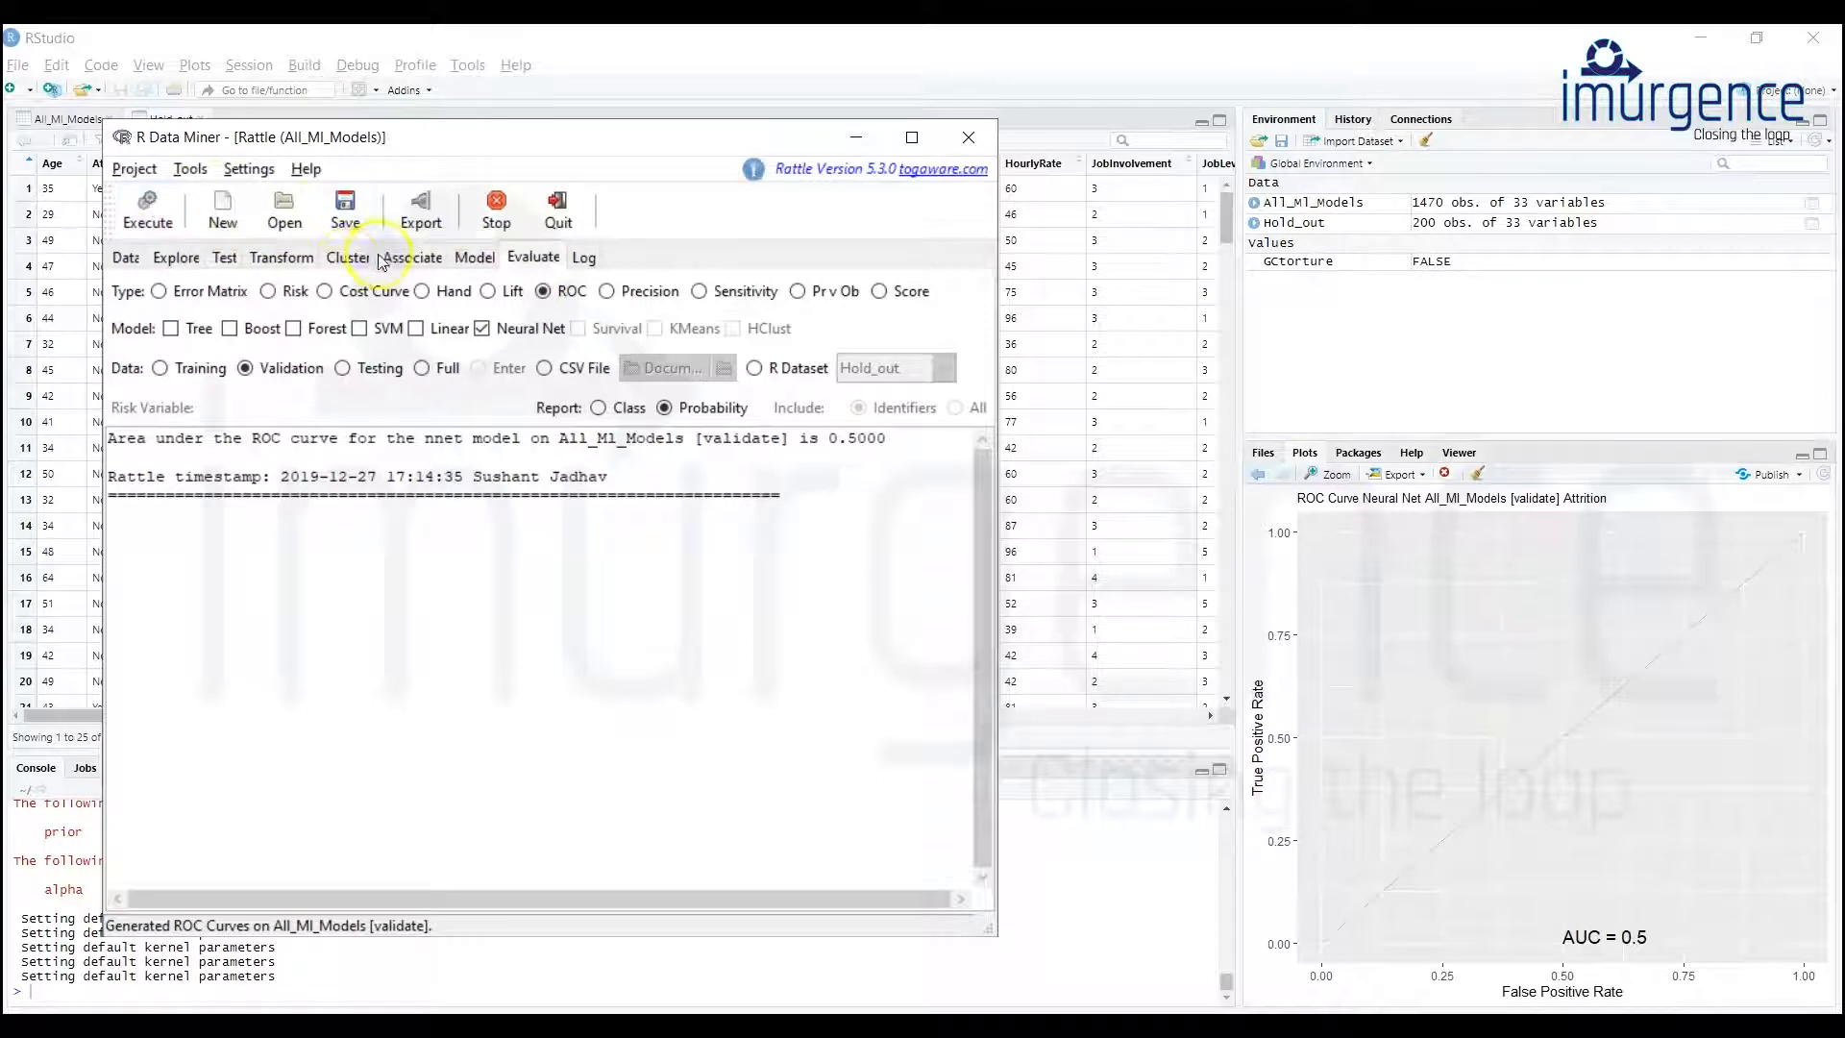
Set the hidden layer nodes to 36 and rebuild the neural net model.
left_click(474, 257)
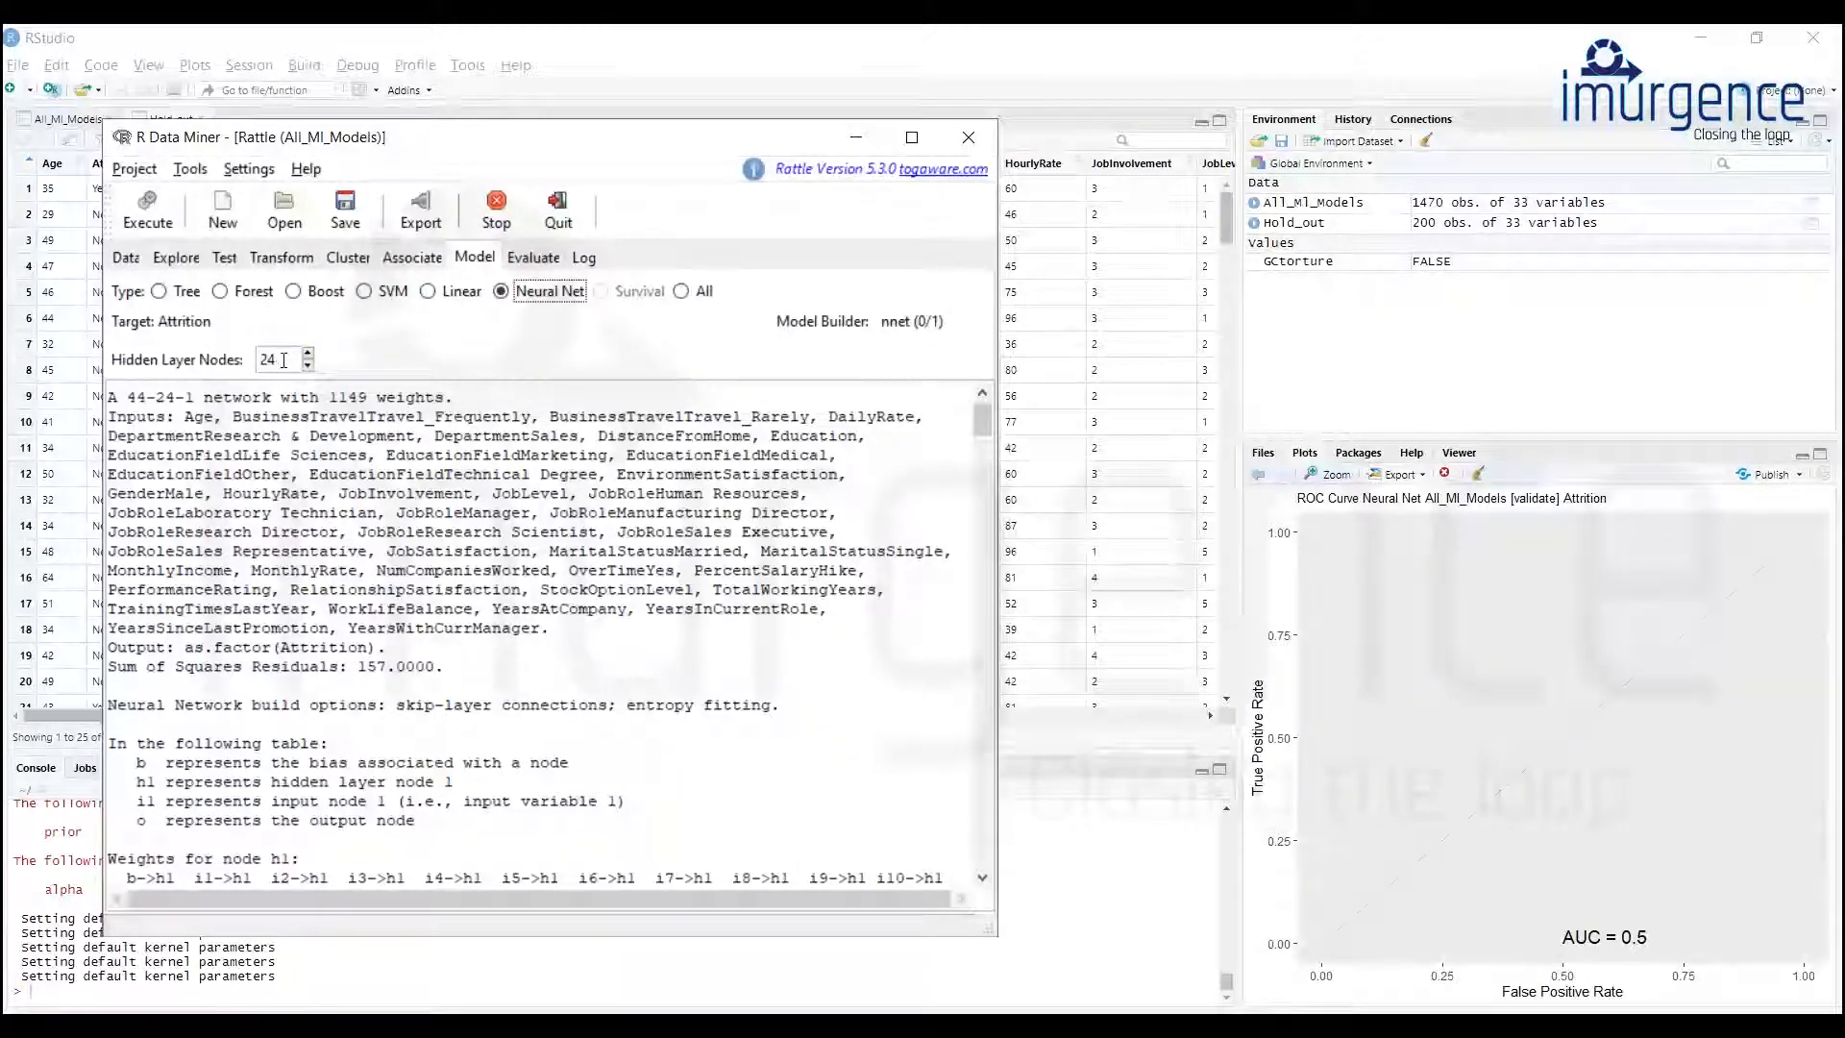
left_click_drag(284, 361, 245, 361)
left_click(984, 428)
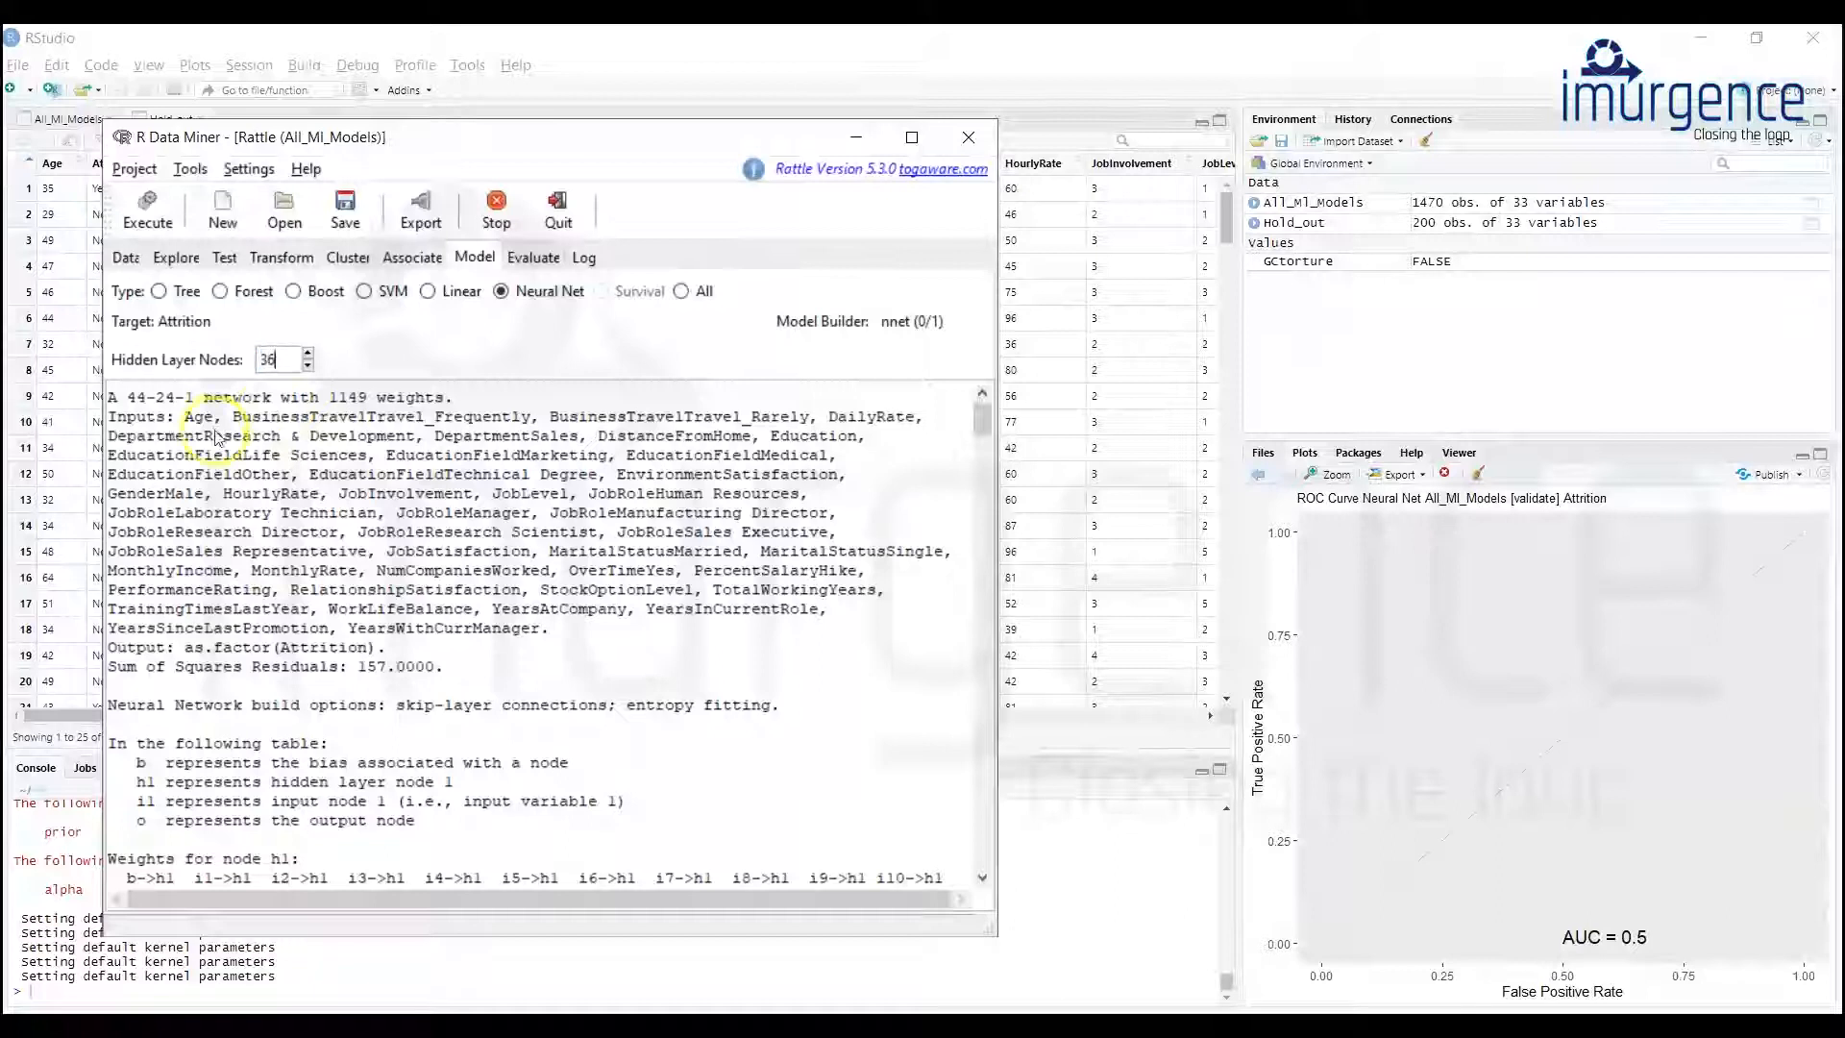
left_click(149, 222)
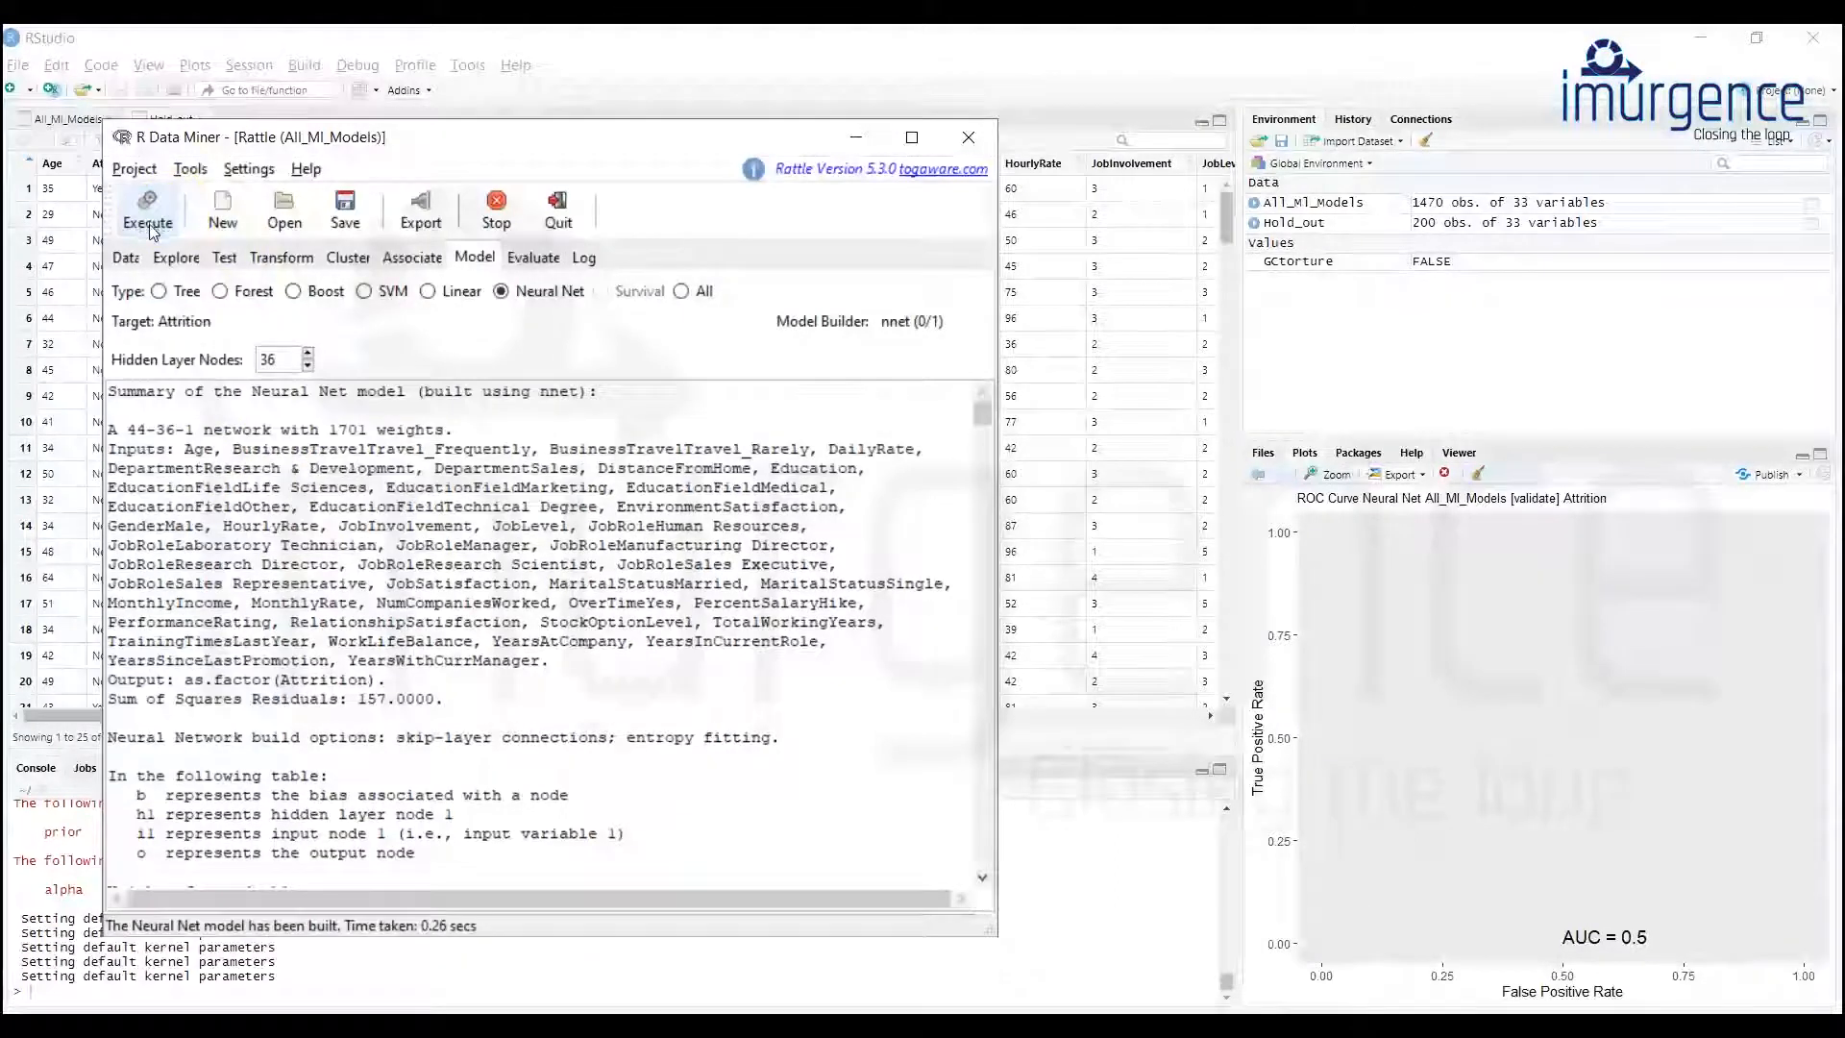
Generate the rebuilt neural net's ROC curves on the training data and on the validation data.
left_click(534, 256)
left_click(334, 448)
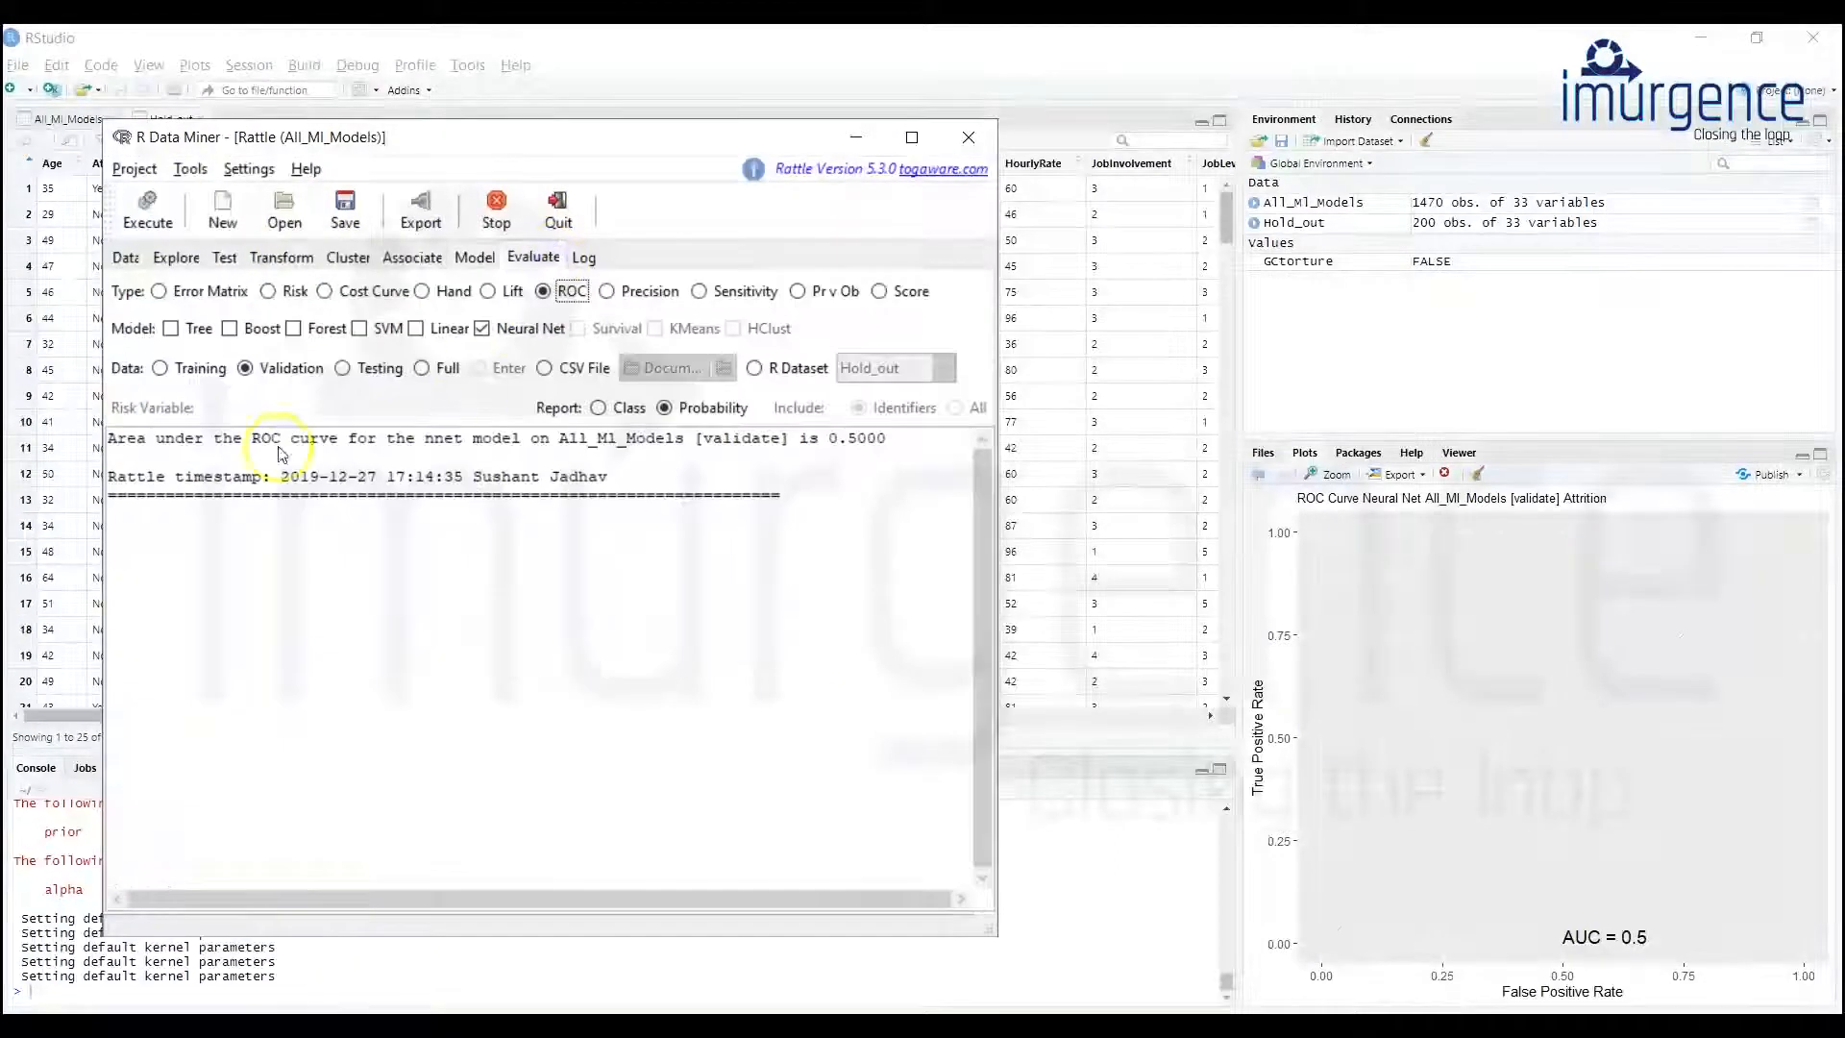
left_click(162, 368)
left_click(142, 213)
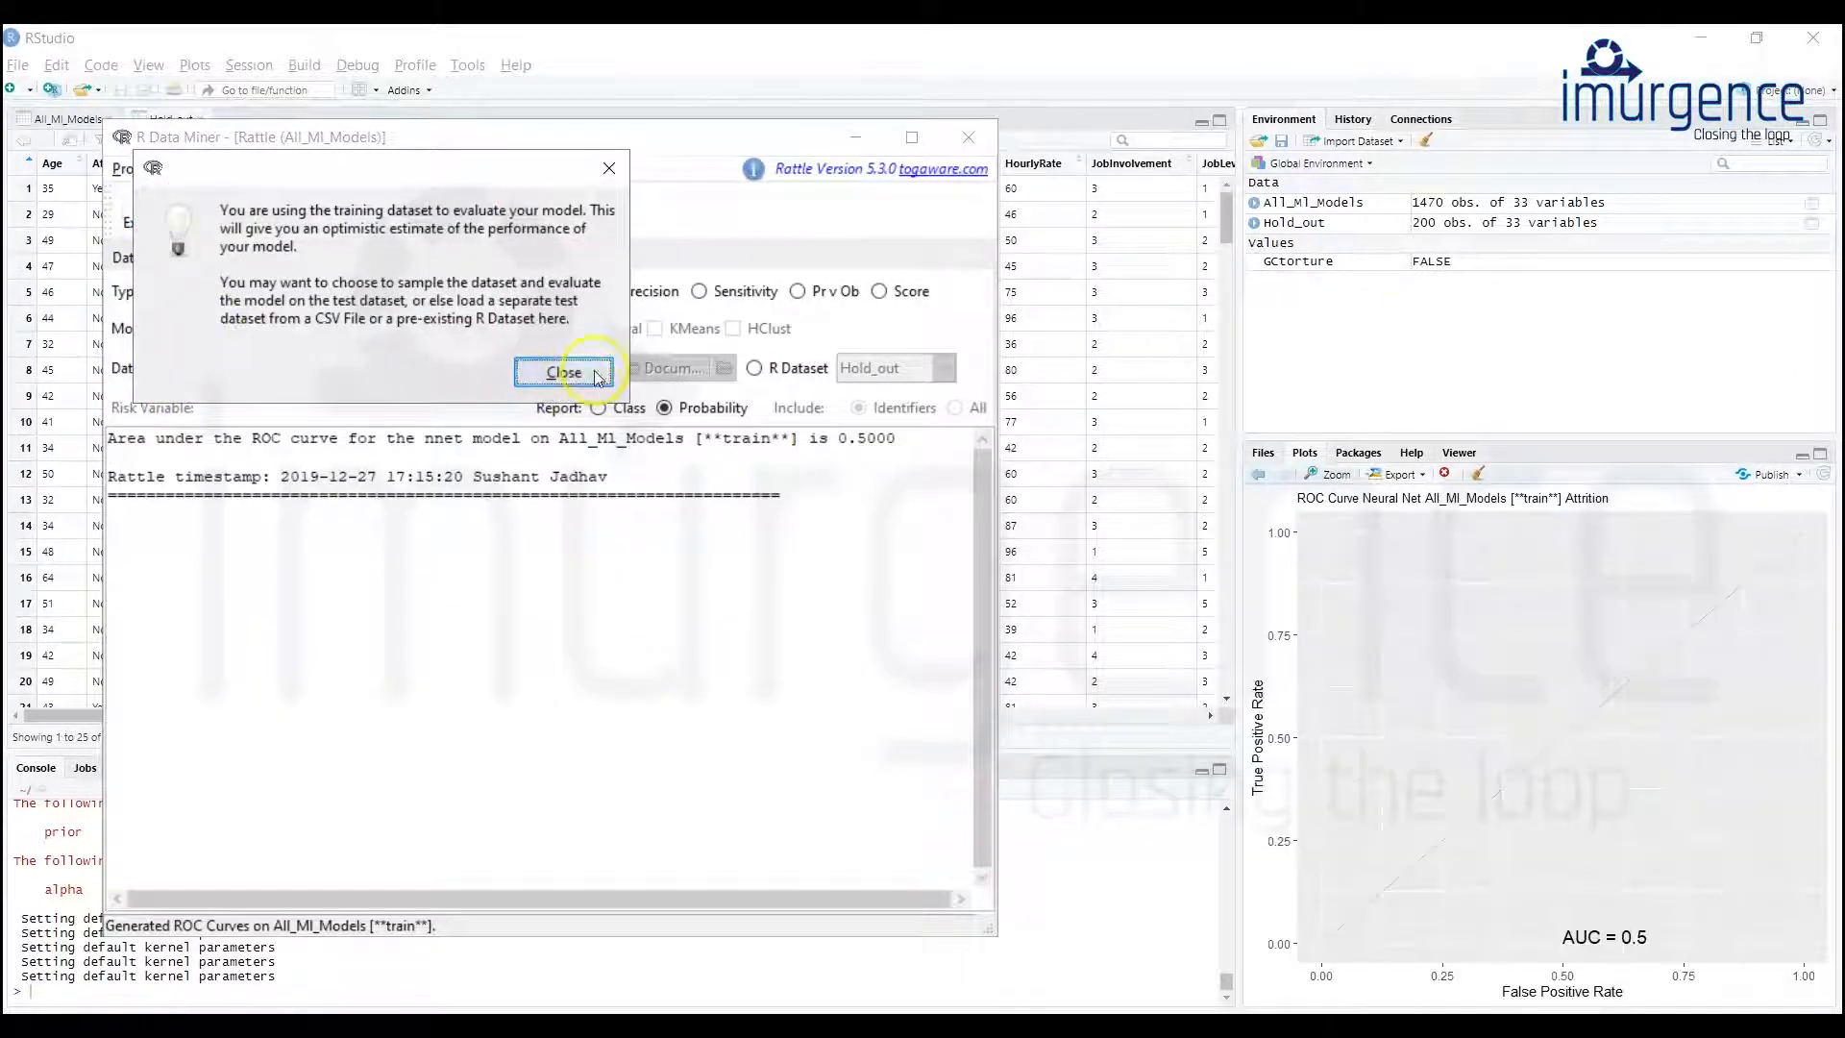
left_click(565, 372)
left_click(247, 371)
left_click(125, 205)
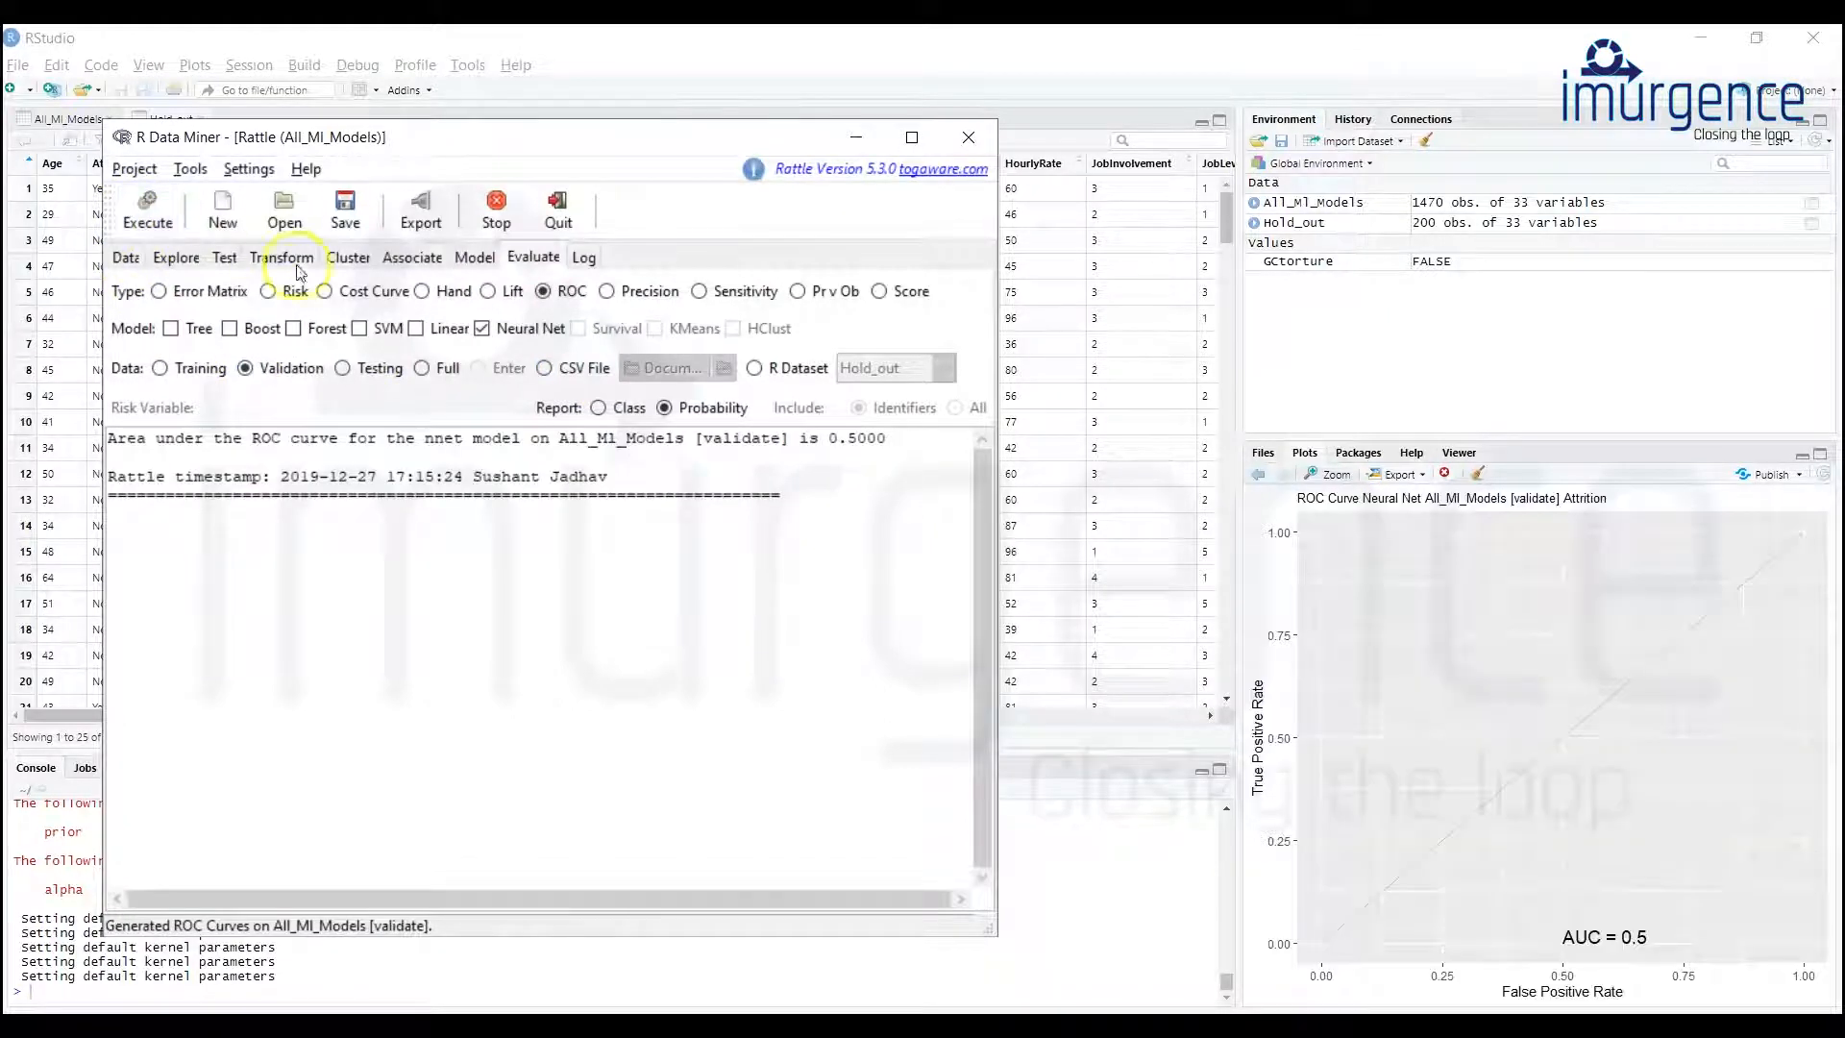
Generate the neural net's ROC curve on the testing data and rerun it with the Class report option.
left_click(343, 370)
left_click(149, 210)
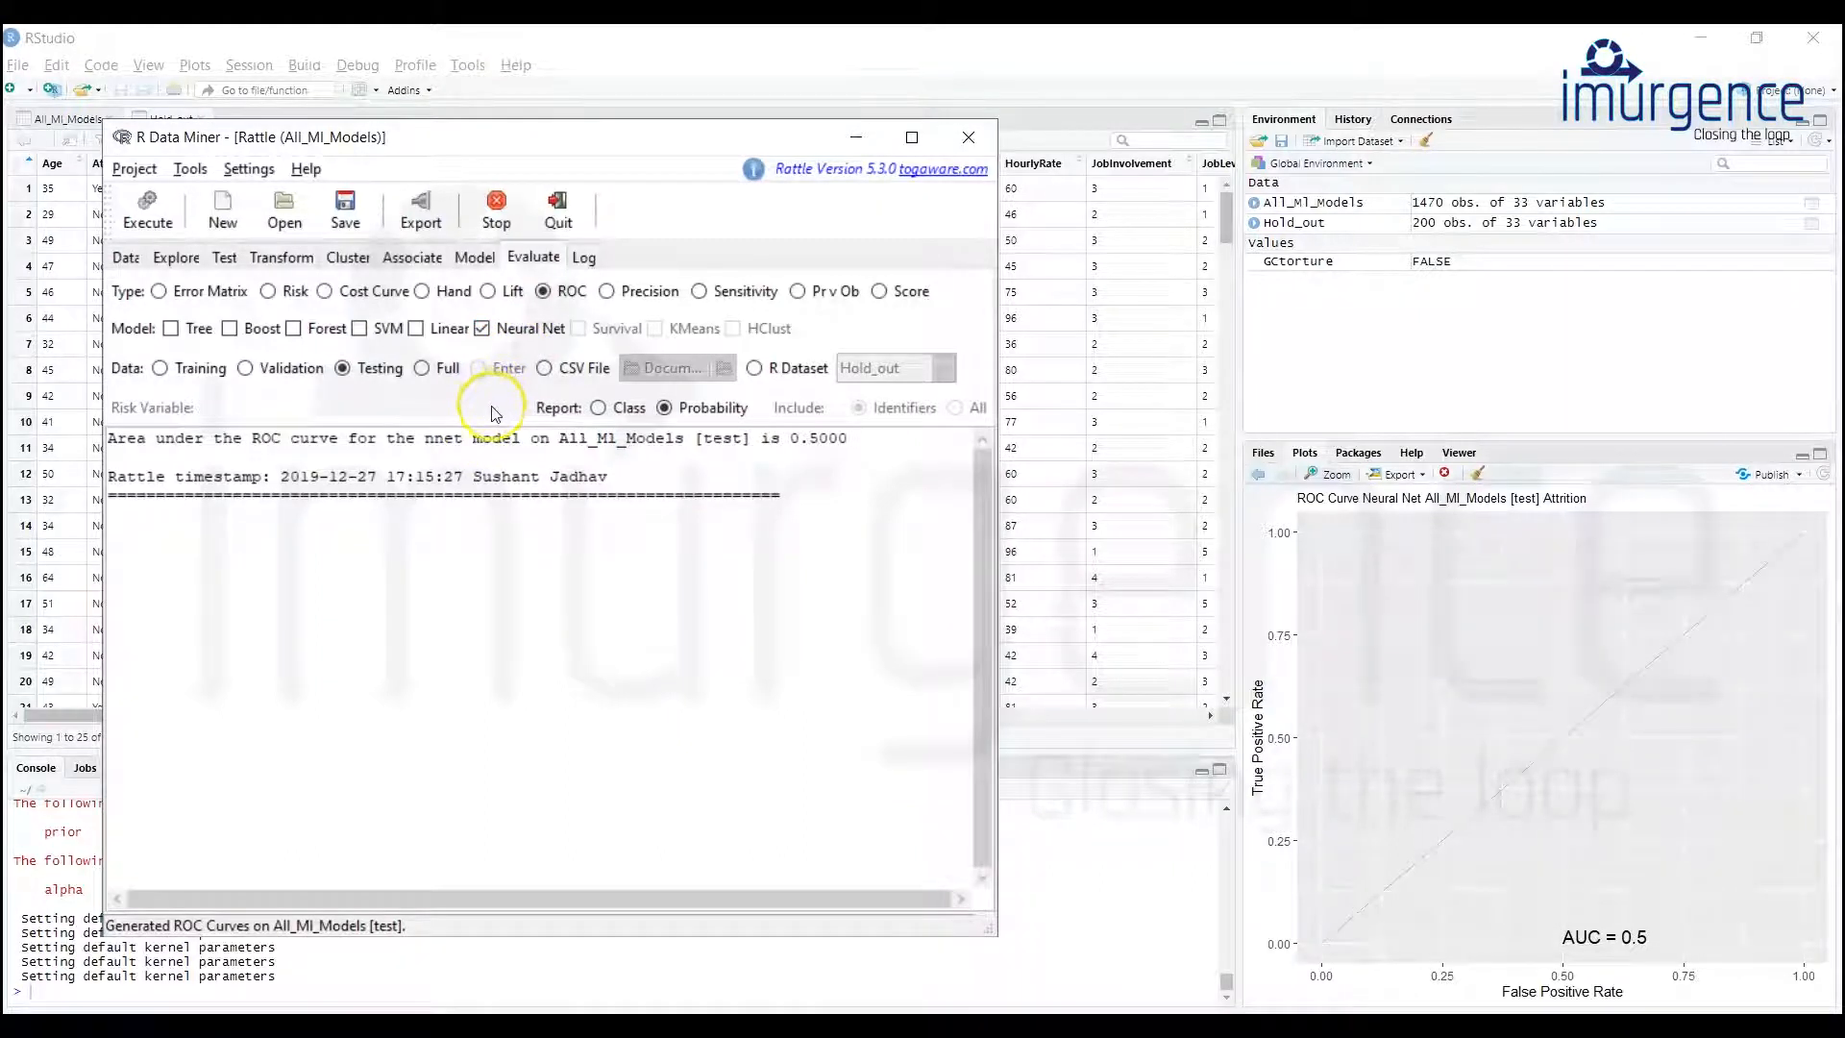
left_click(601, 409)
left_click(135, 206)
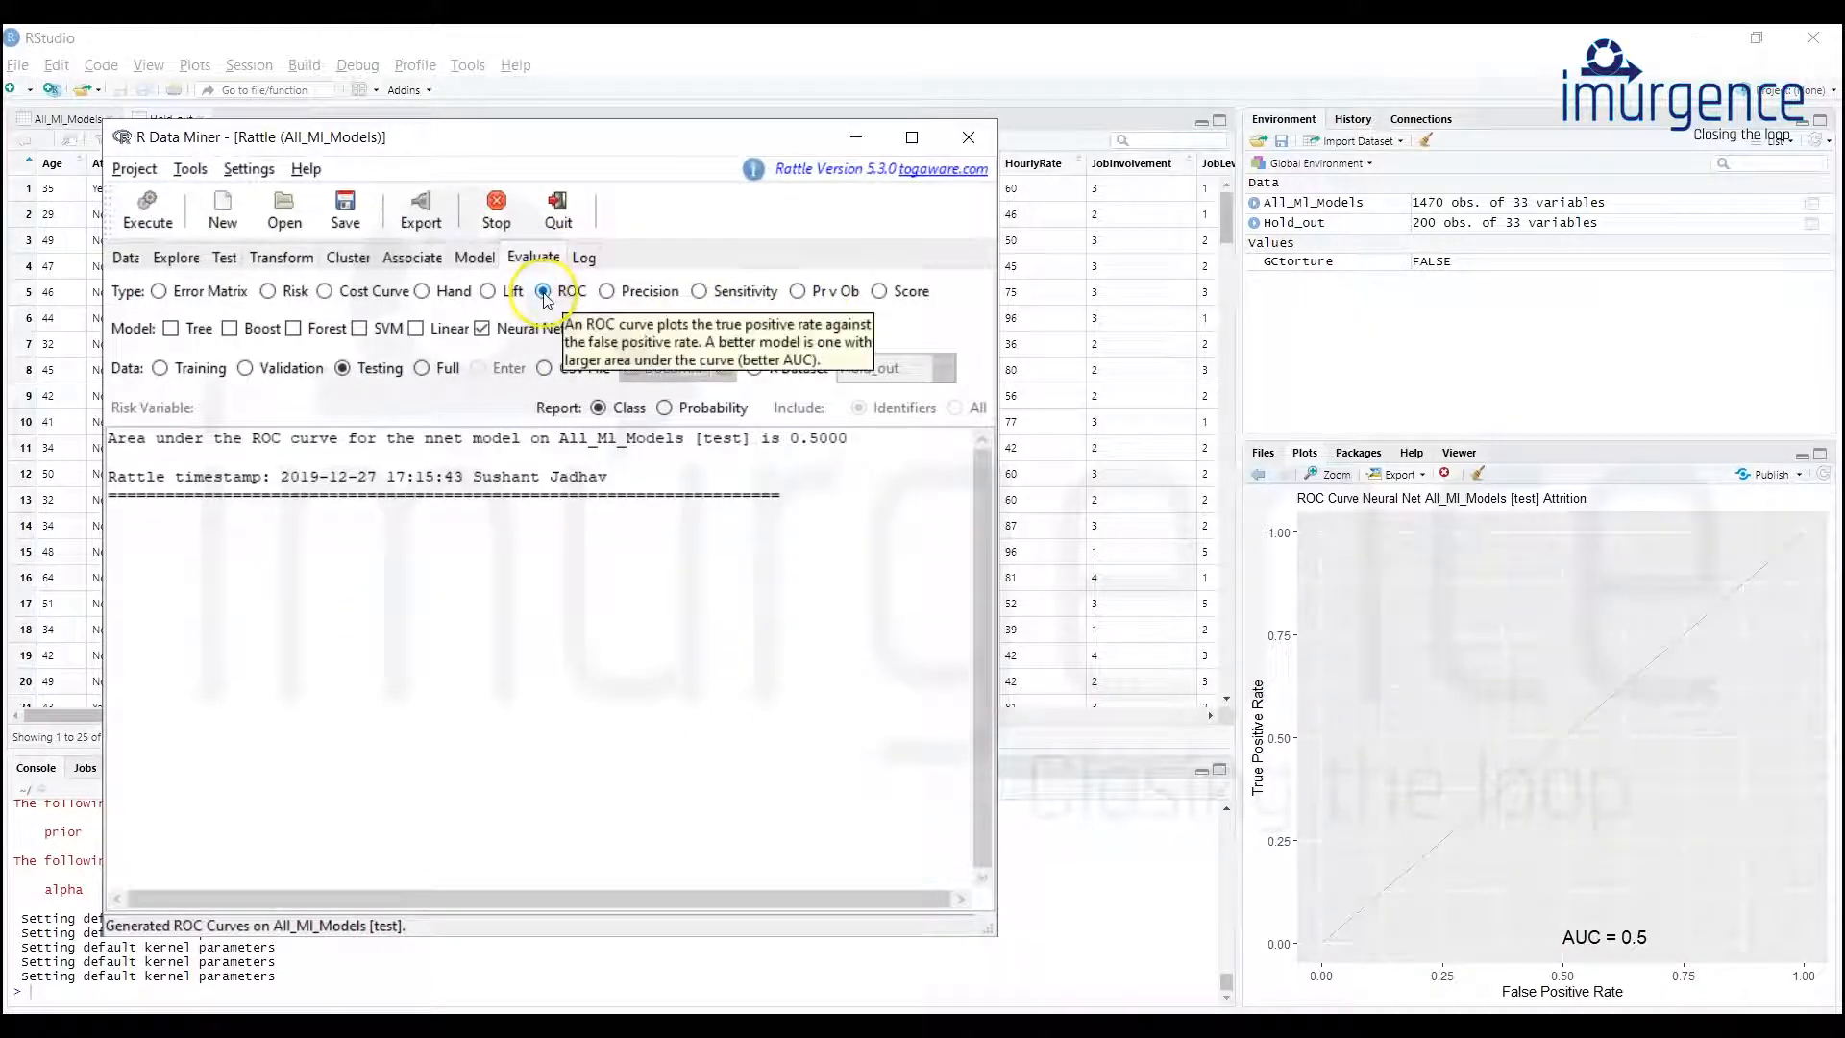
Score the testing data with the neural net and save the results to the Desktop as ANN.csv.
left_click(877, 294)
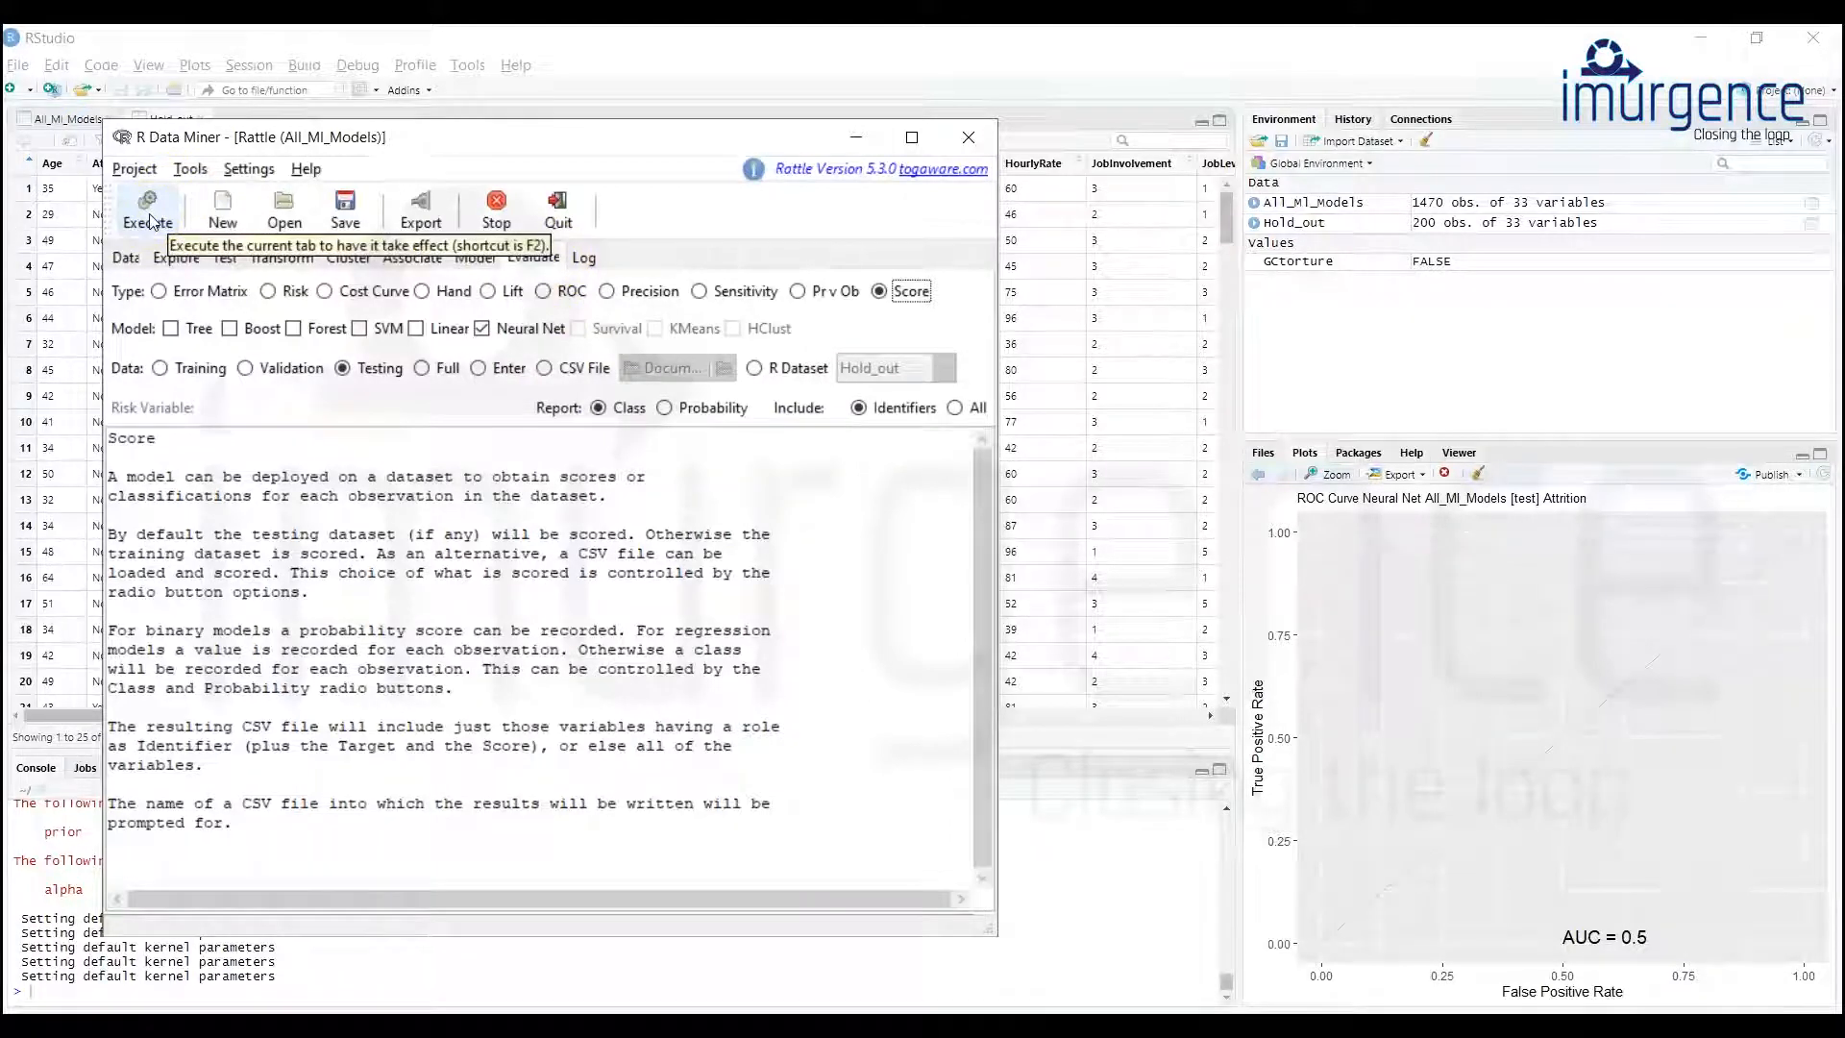
left_click(149, 213)
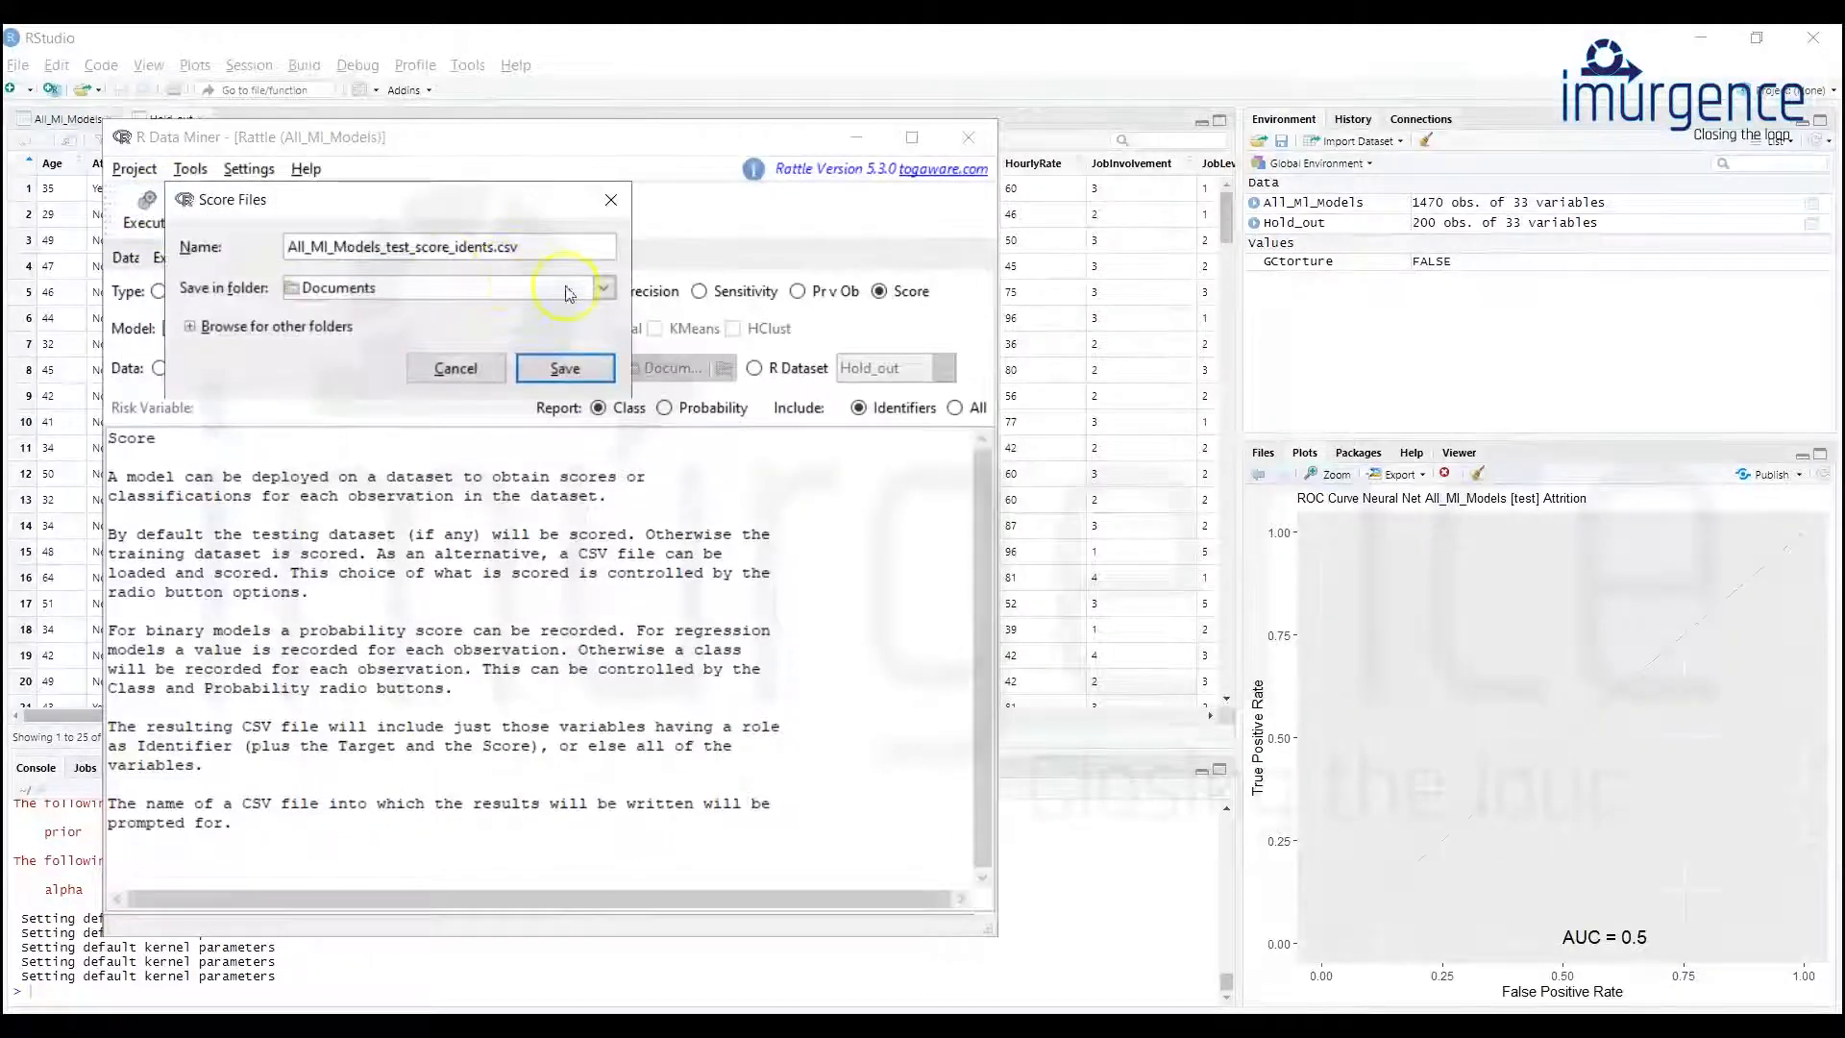
left_click(483, 286)
left_click(352, 339)
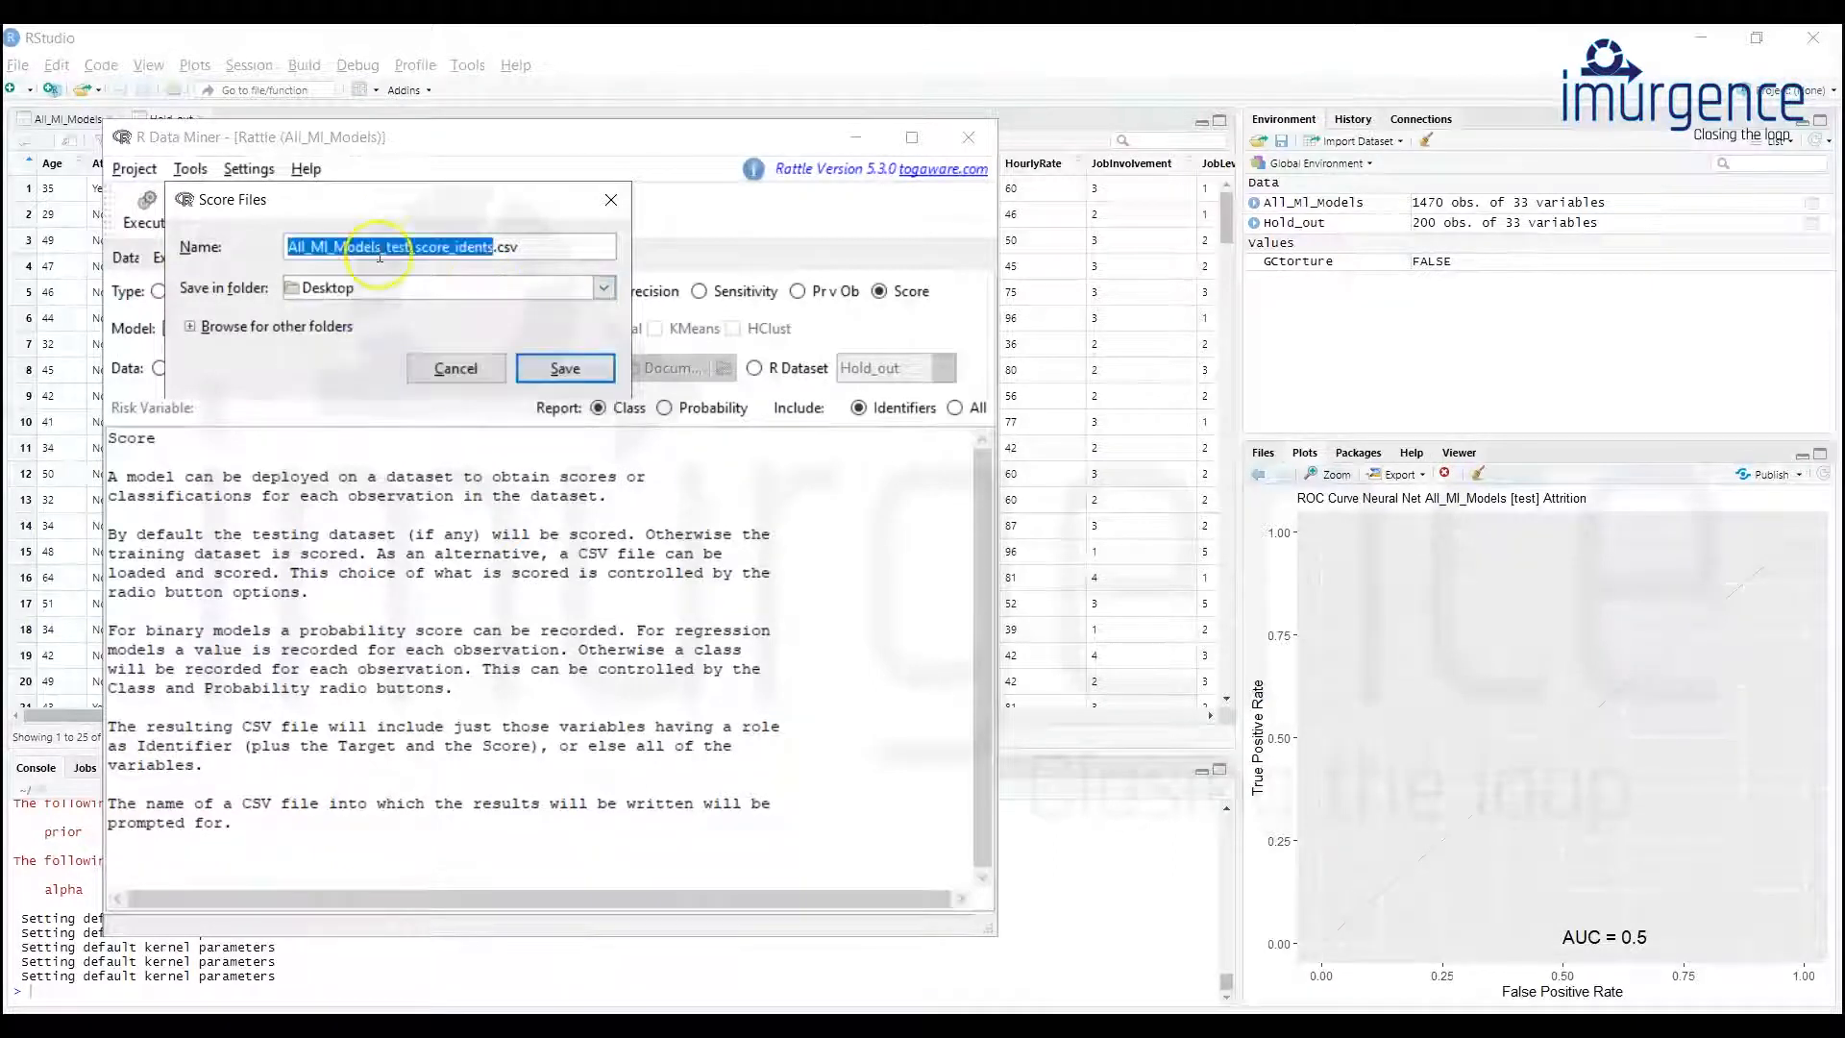
type("ANN")
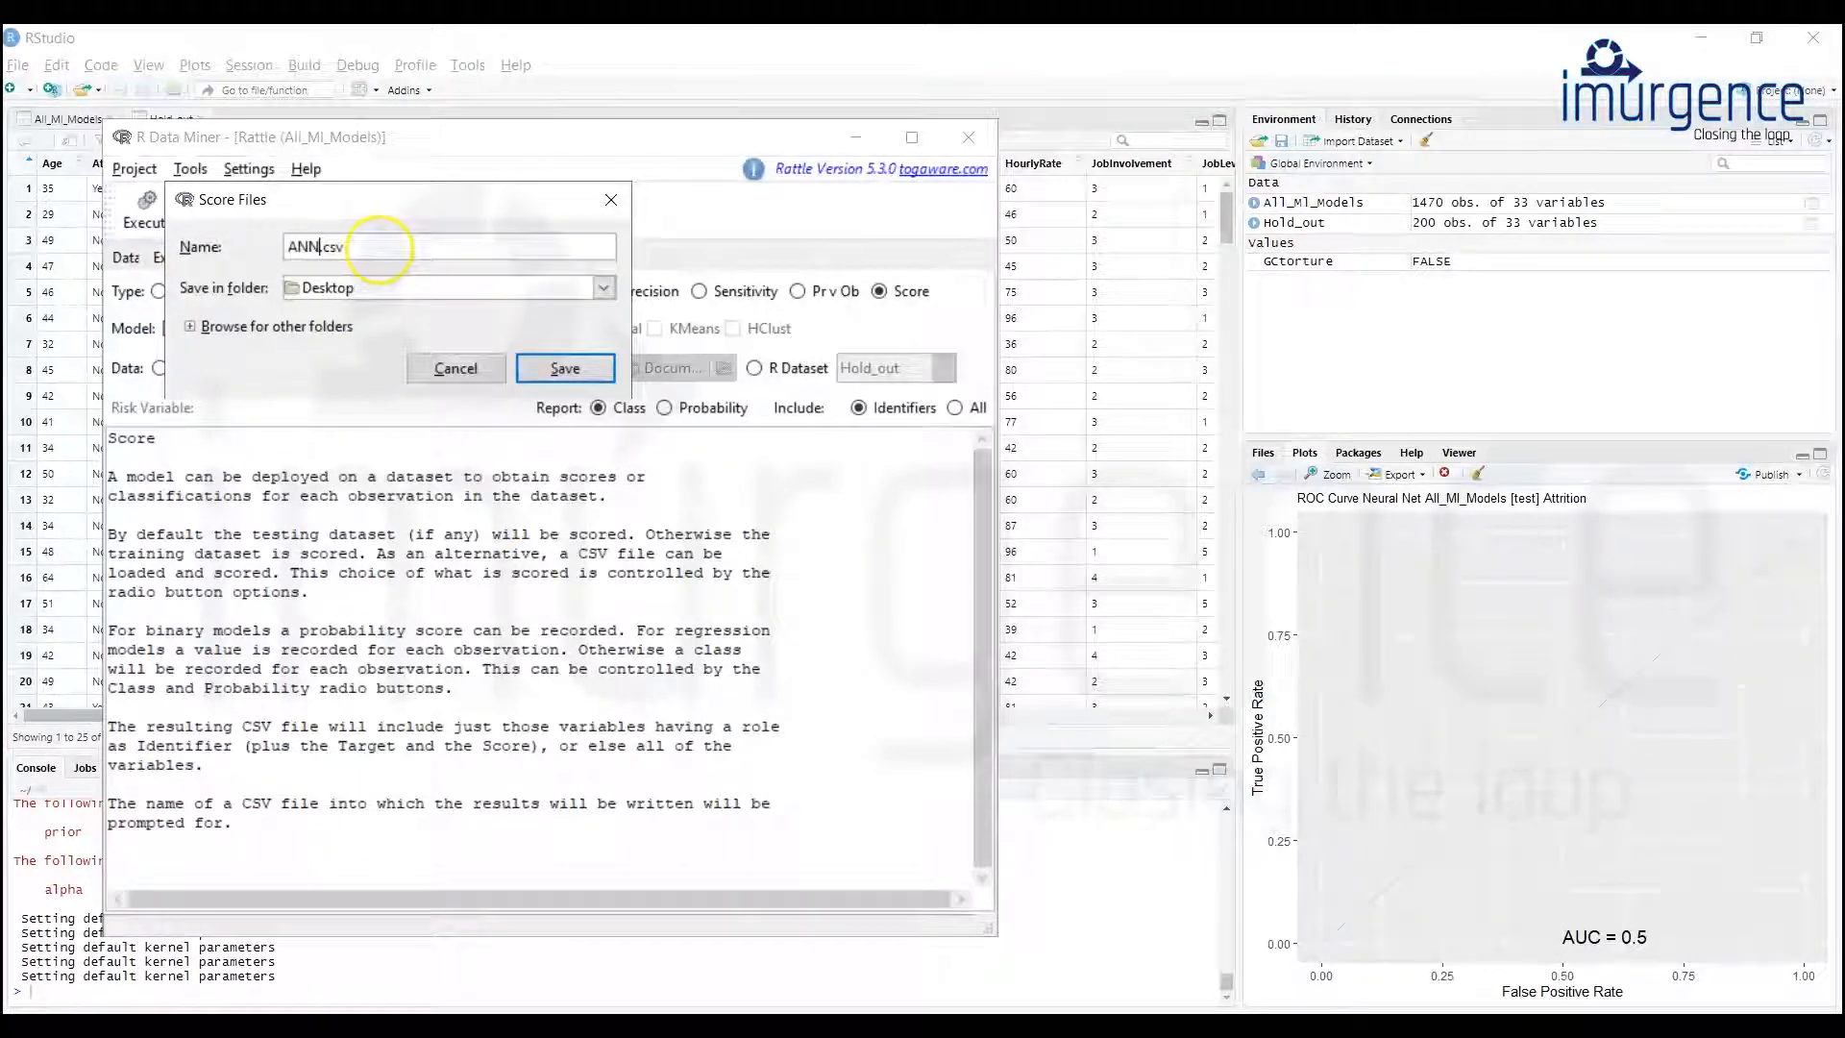
left_click(560, 372)
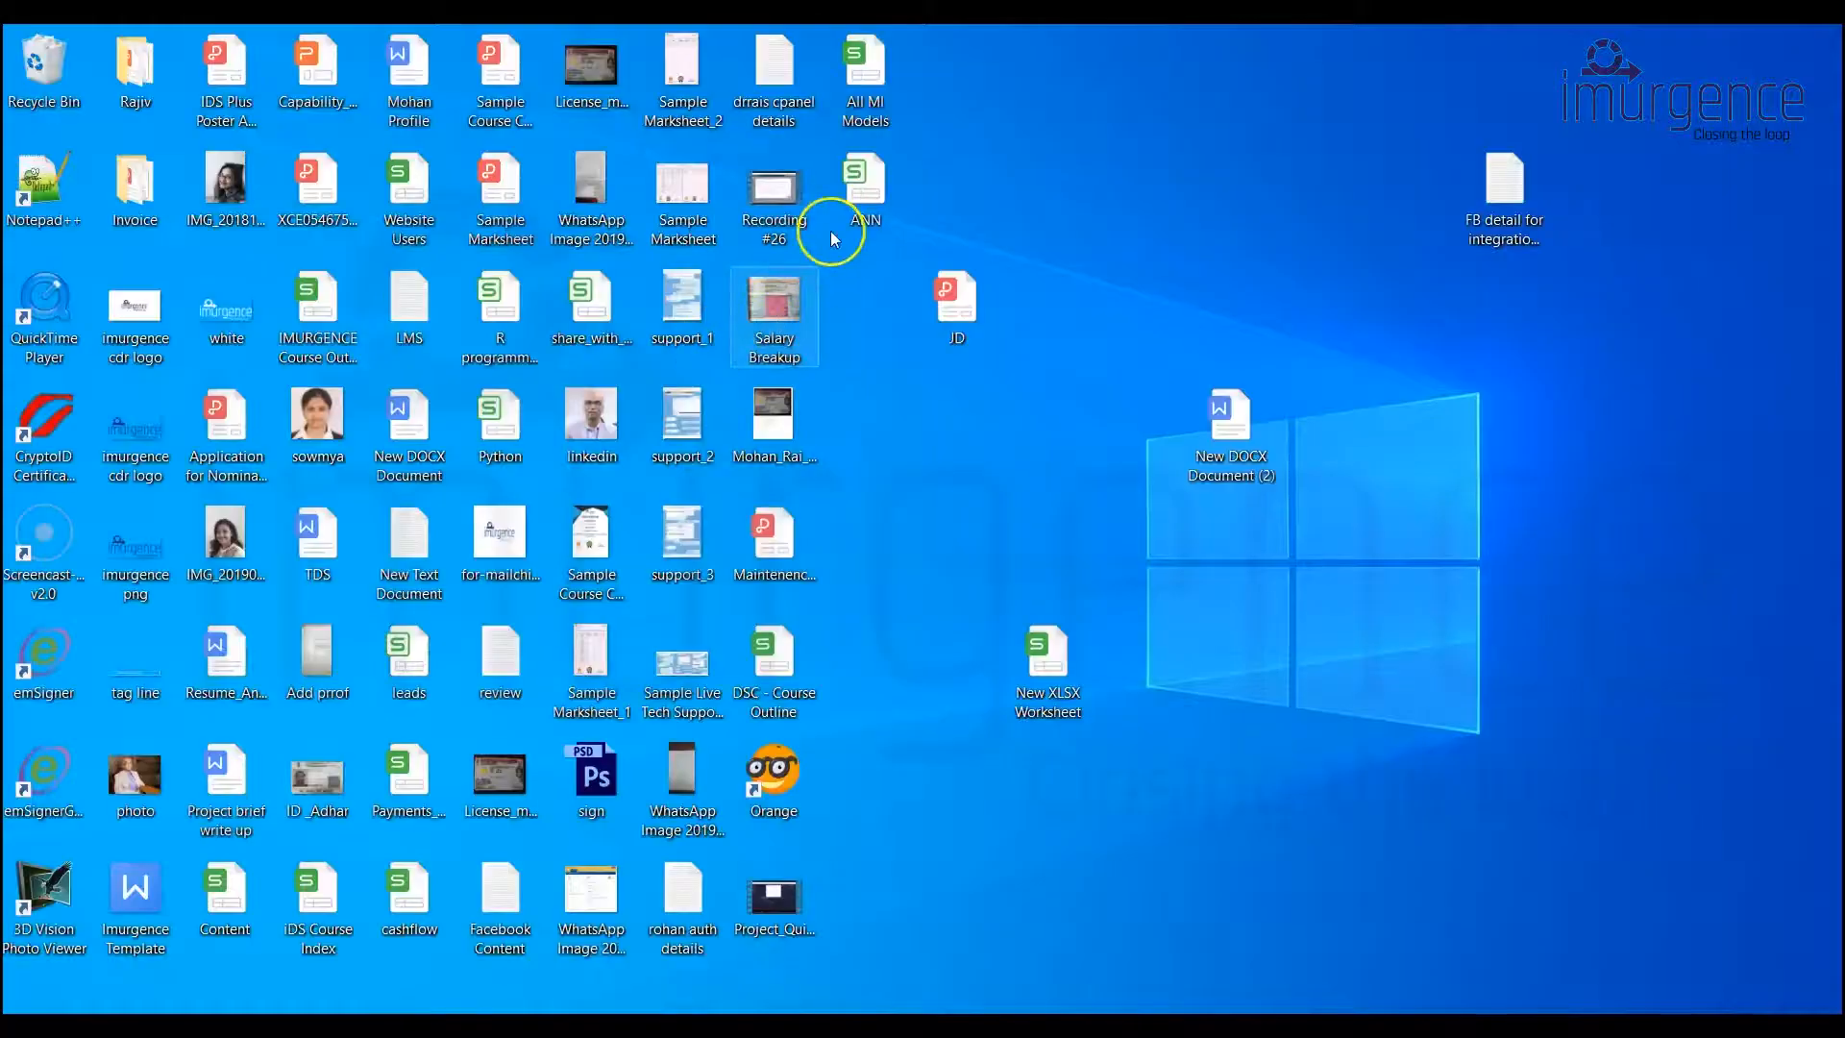
Open the ANN file from the desktop in WPS Office and create a PivotTable of all its data on a new worksheet.
double_click(866, 186)
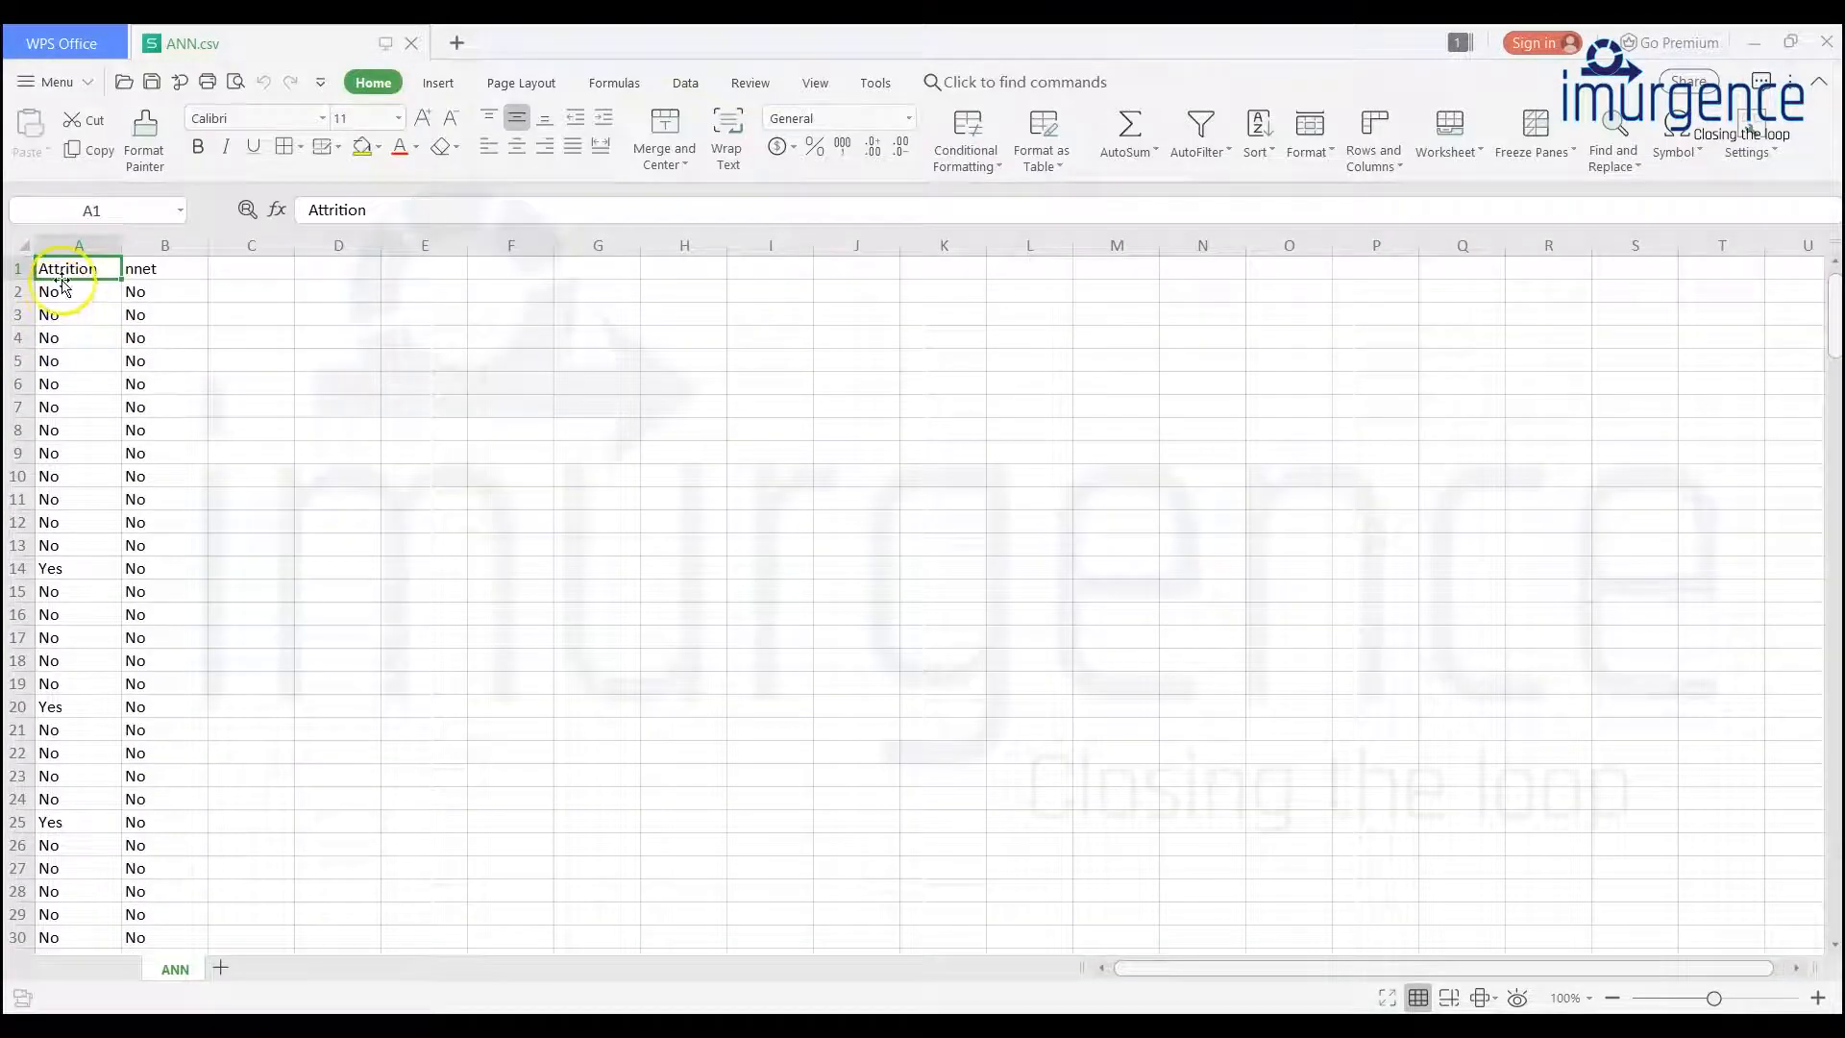
key("ctrl+a")
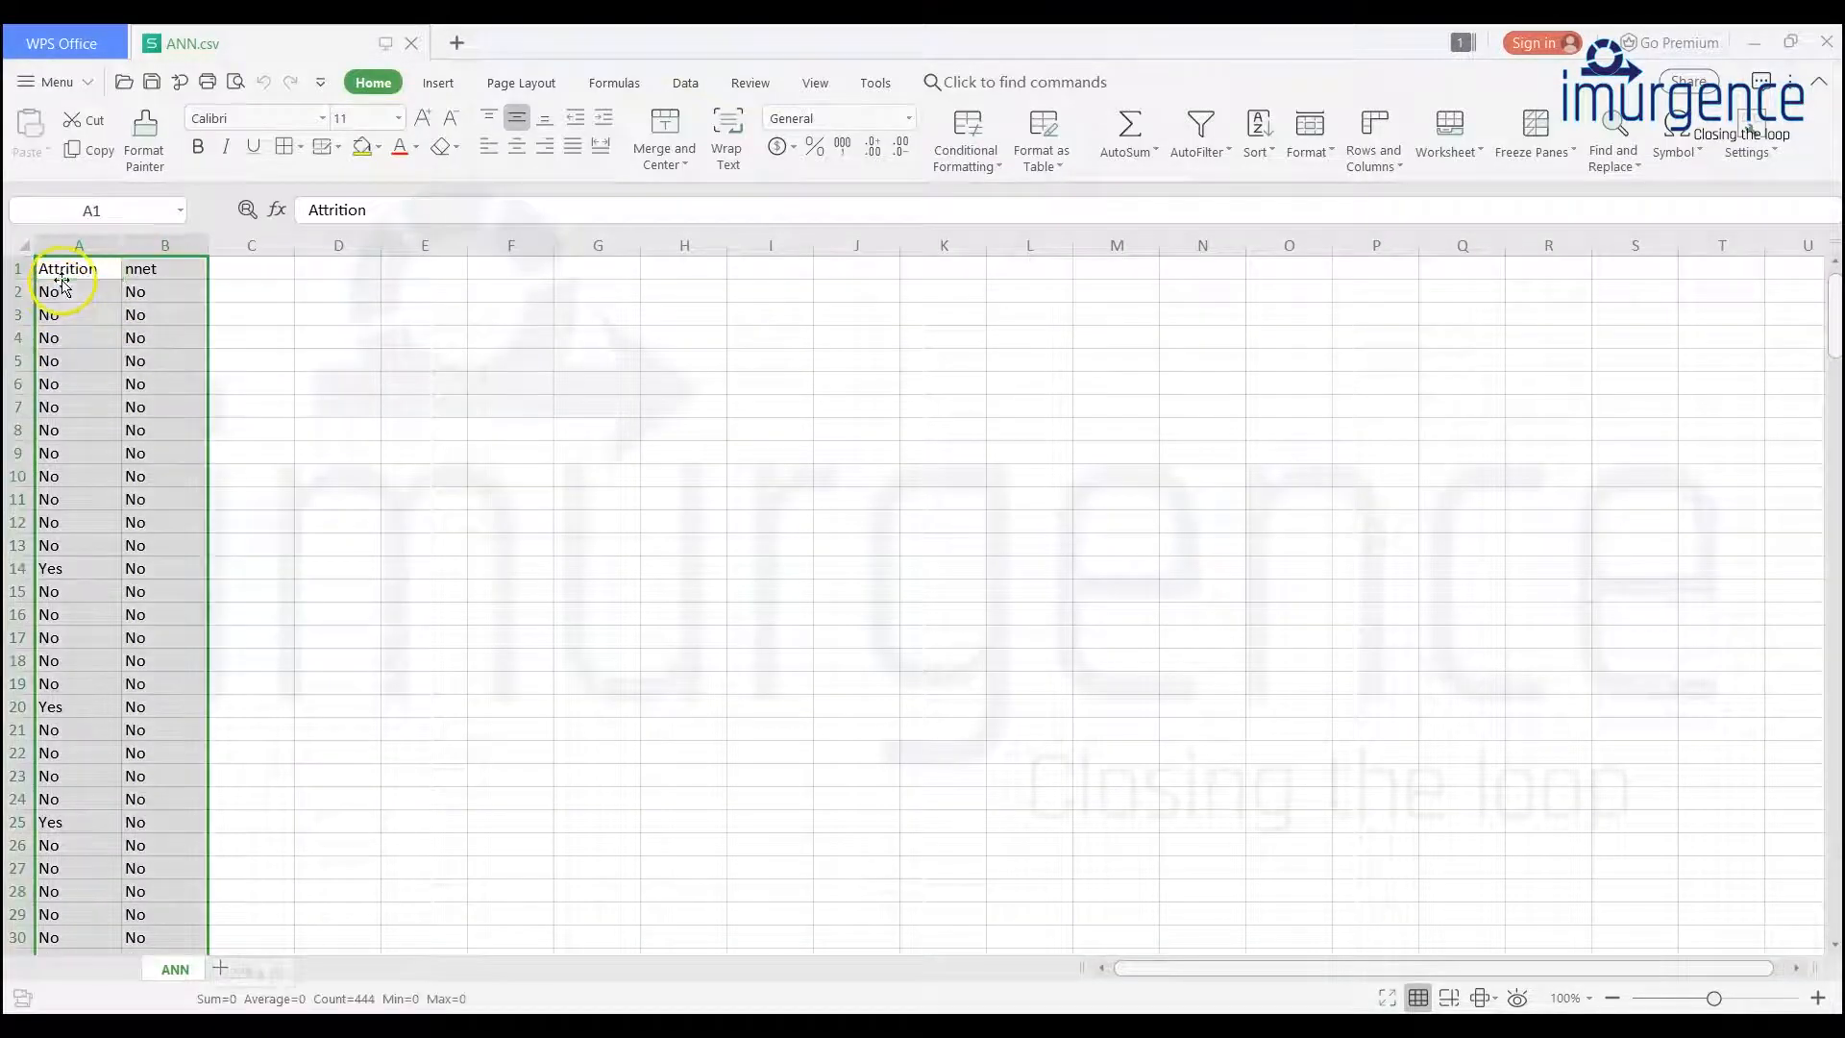
left_click(437, 82)
left_click(17, 151)
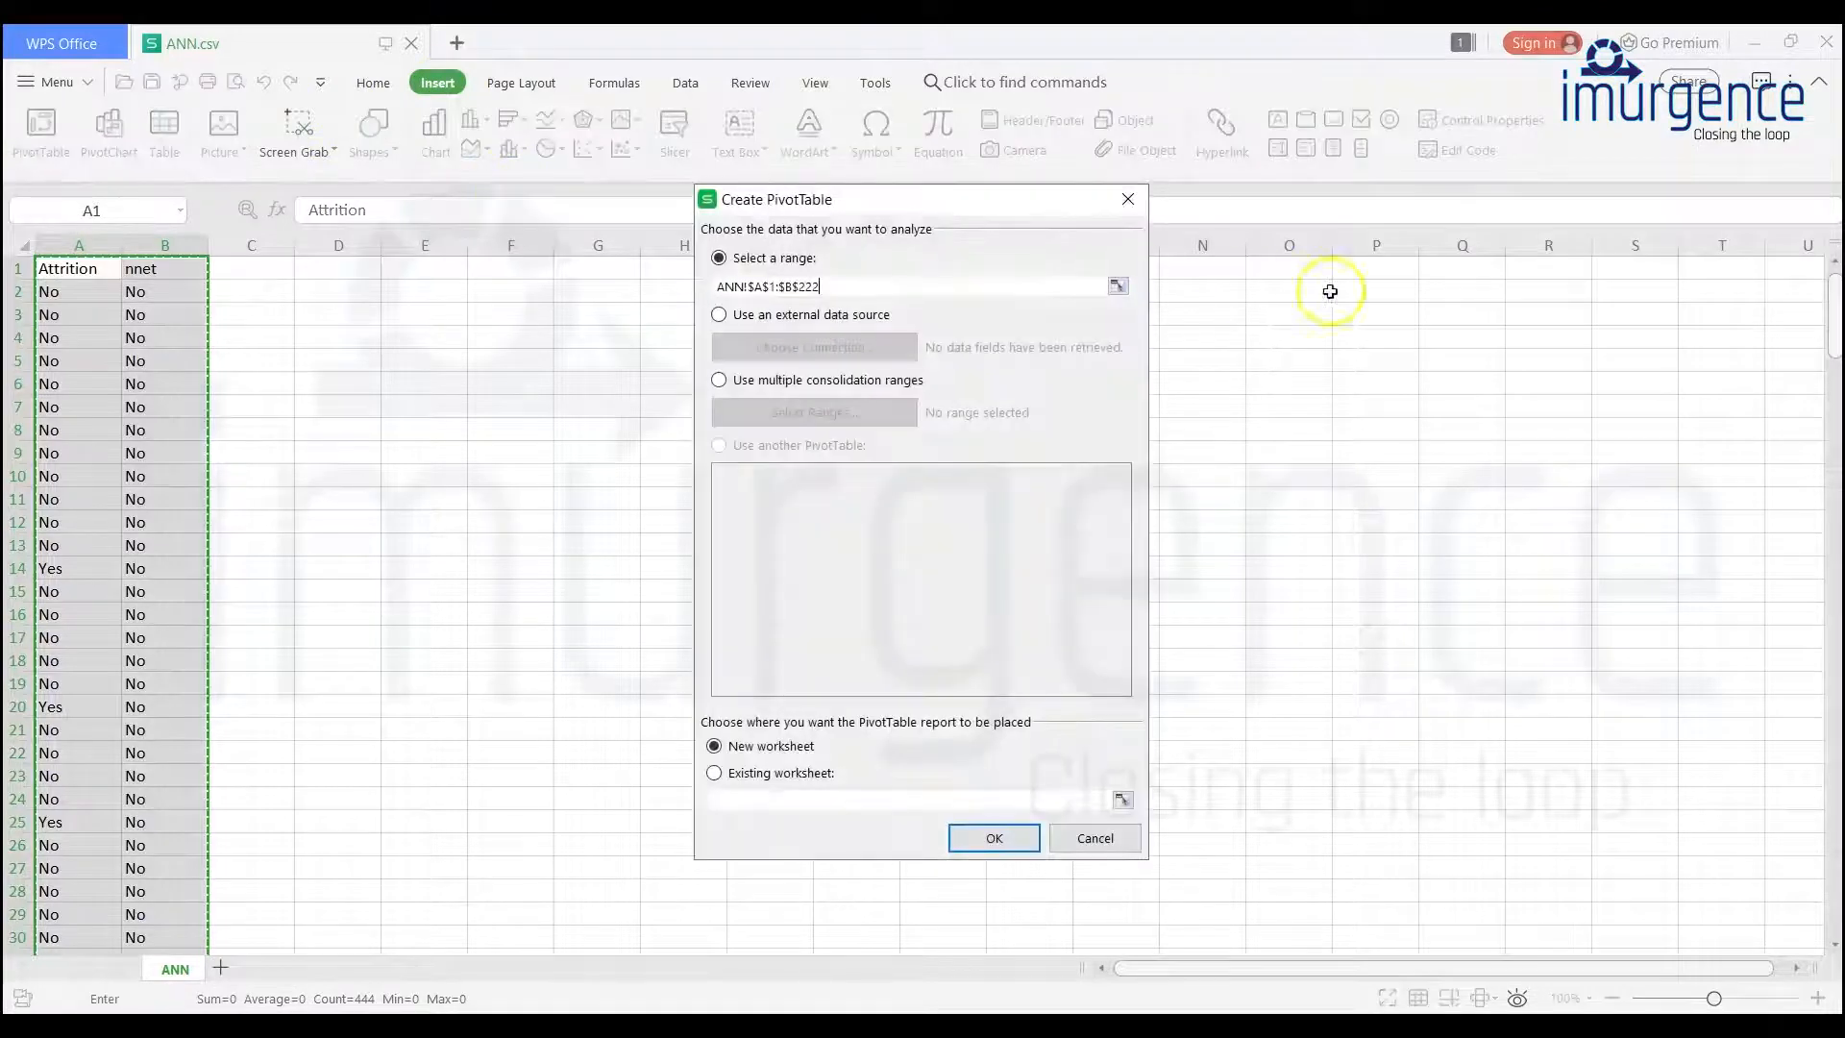
left_click(992, 840)
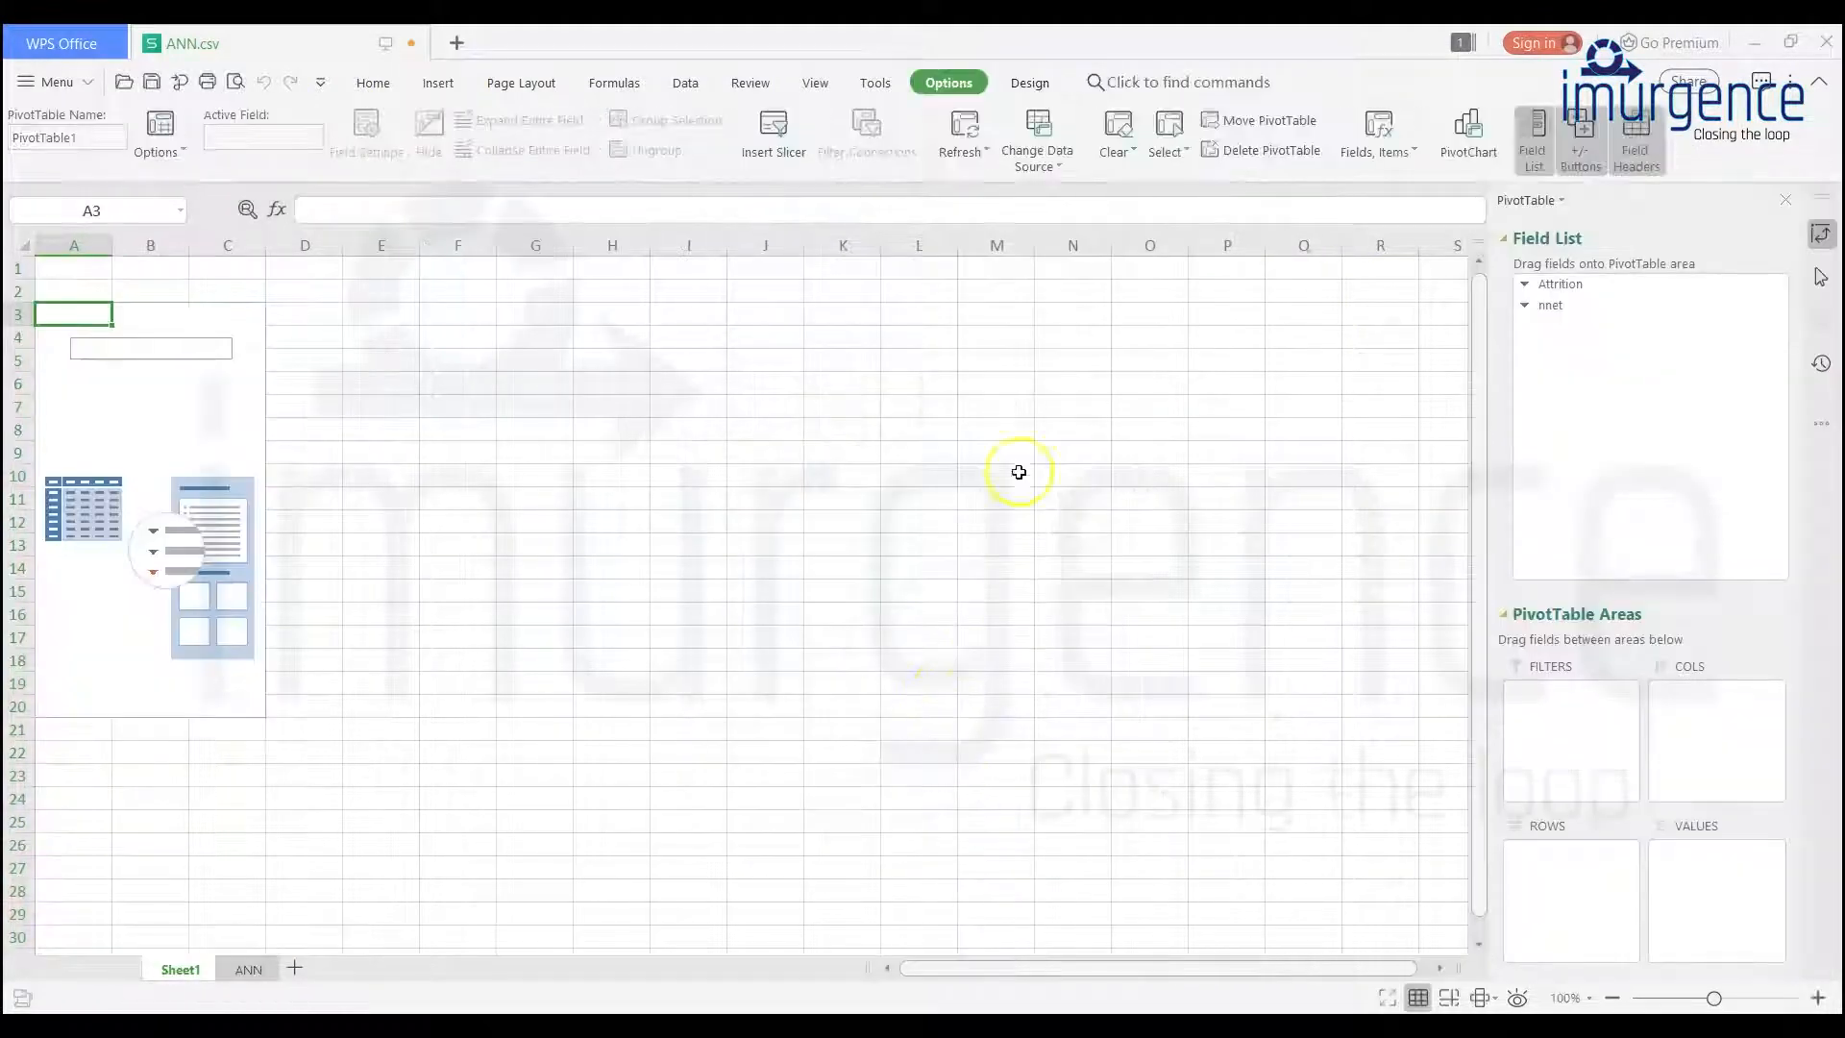
Lay out the PivotTable with Attrition as rows, nnet as columns and the count of nnet as values, and inspect the predicted No column.
left_click_drag(1559, 288, 1553, 882)
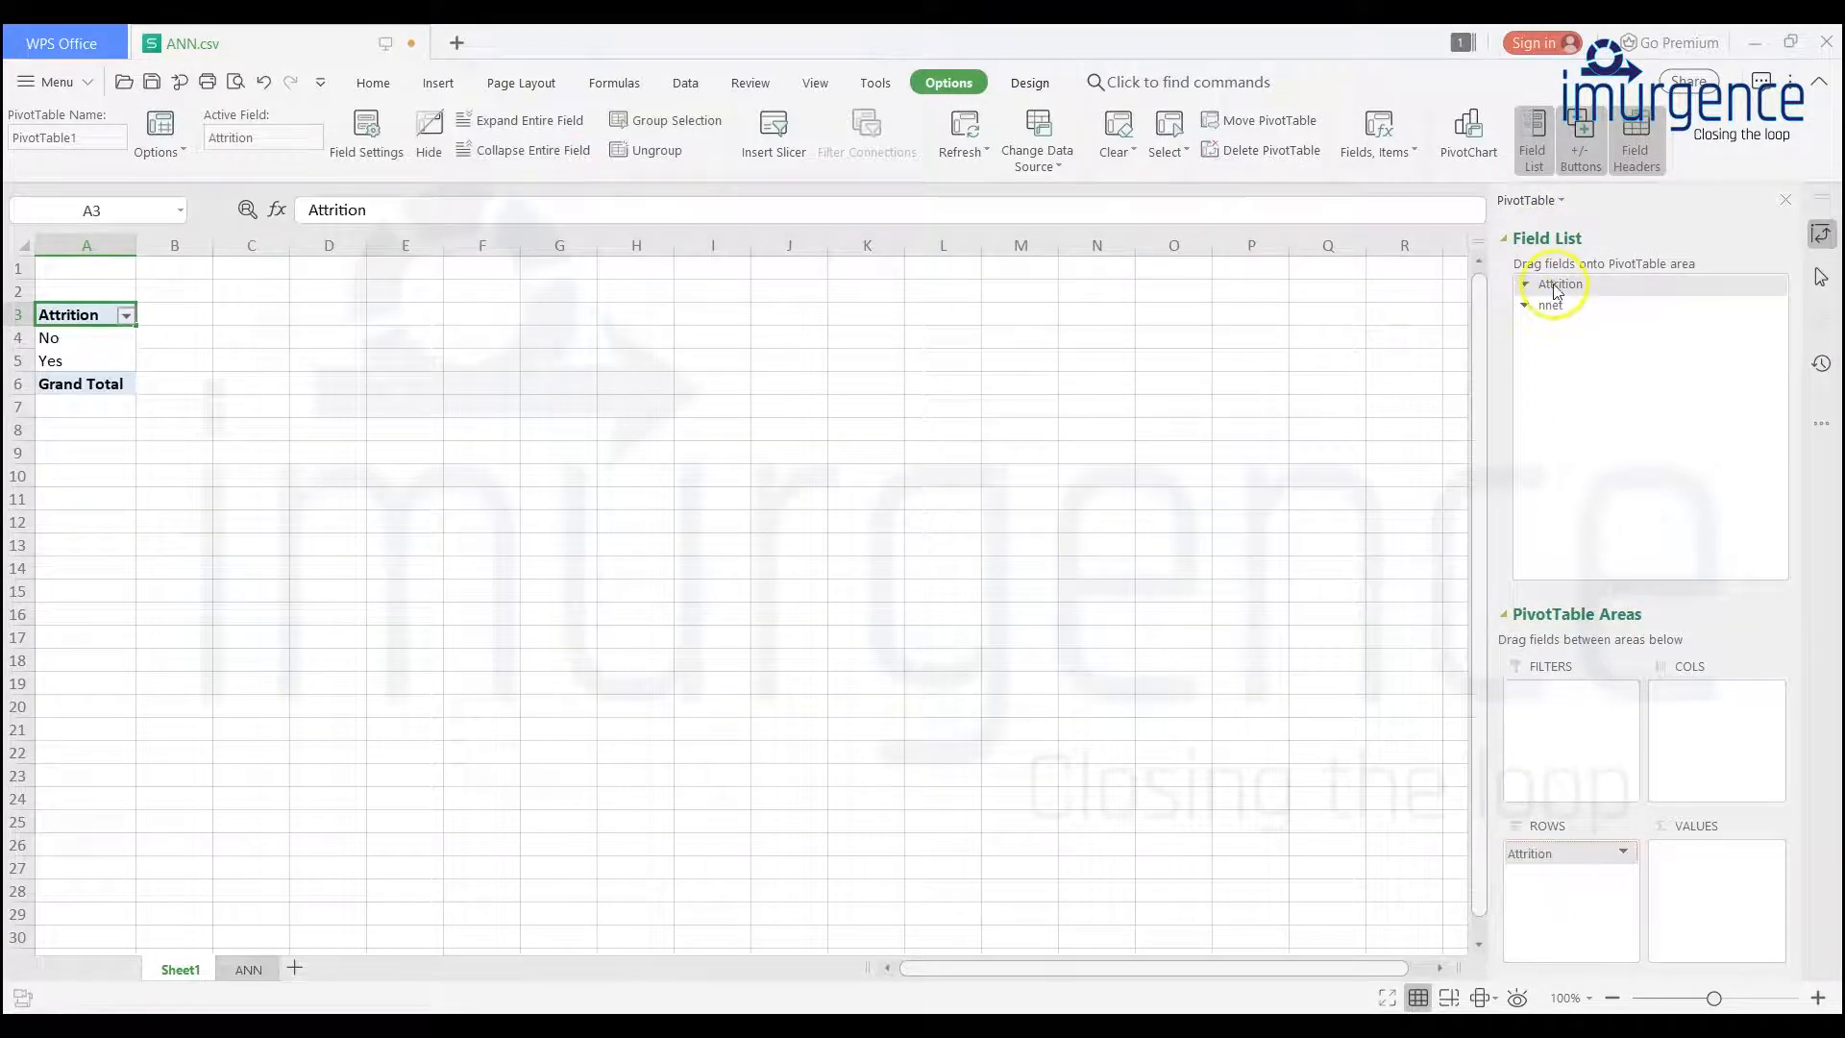
left_click_drag(1556, 305, 1689, 729)
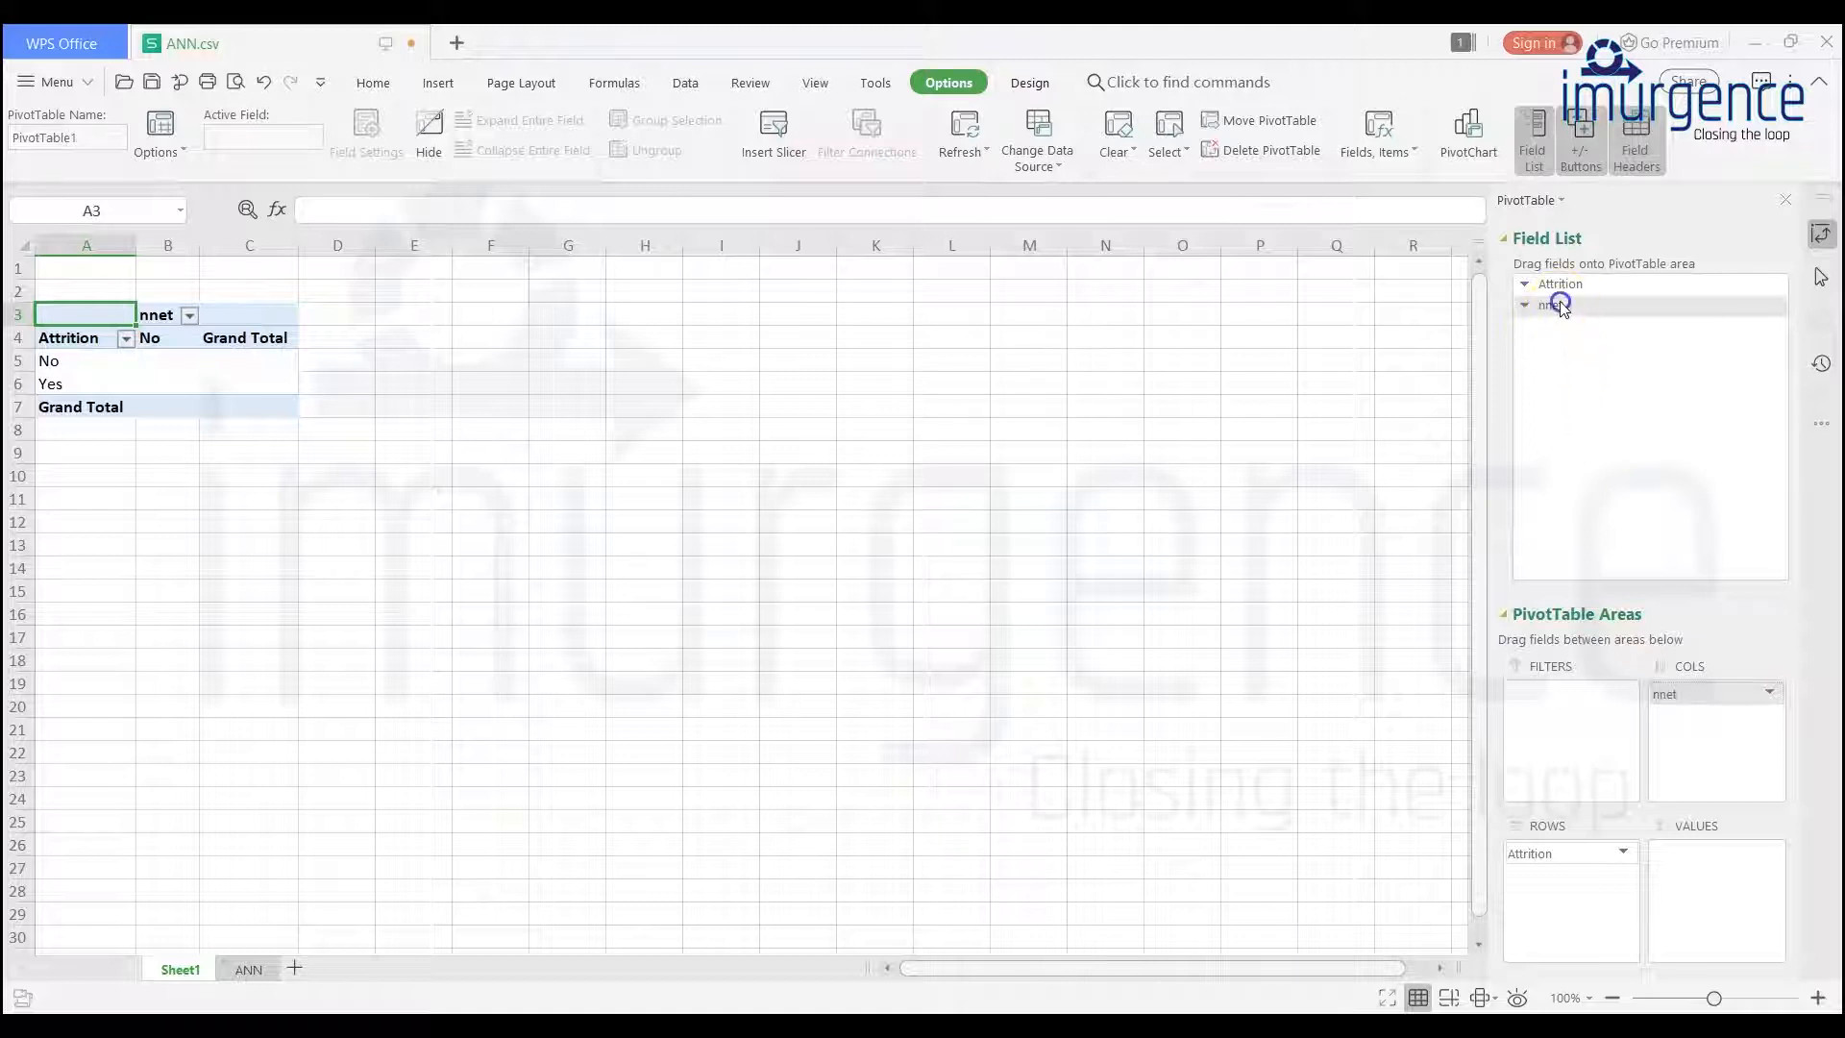
left_click_drag(1561, 310, 1709, 863)
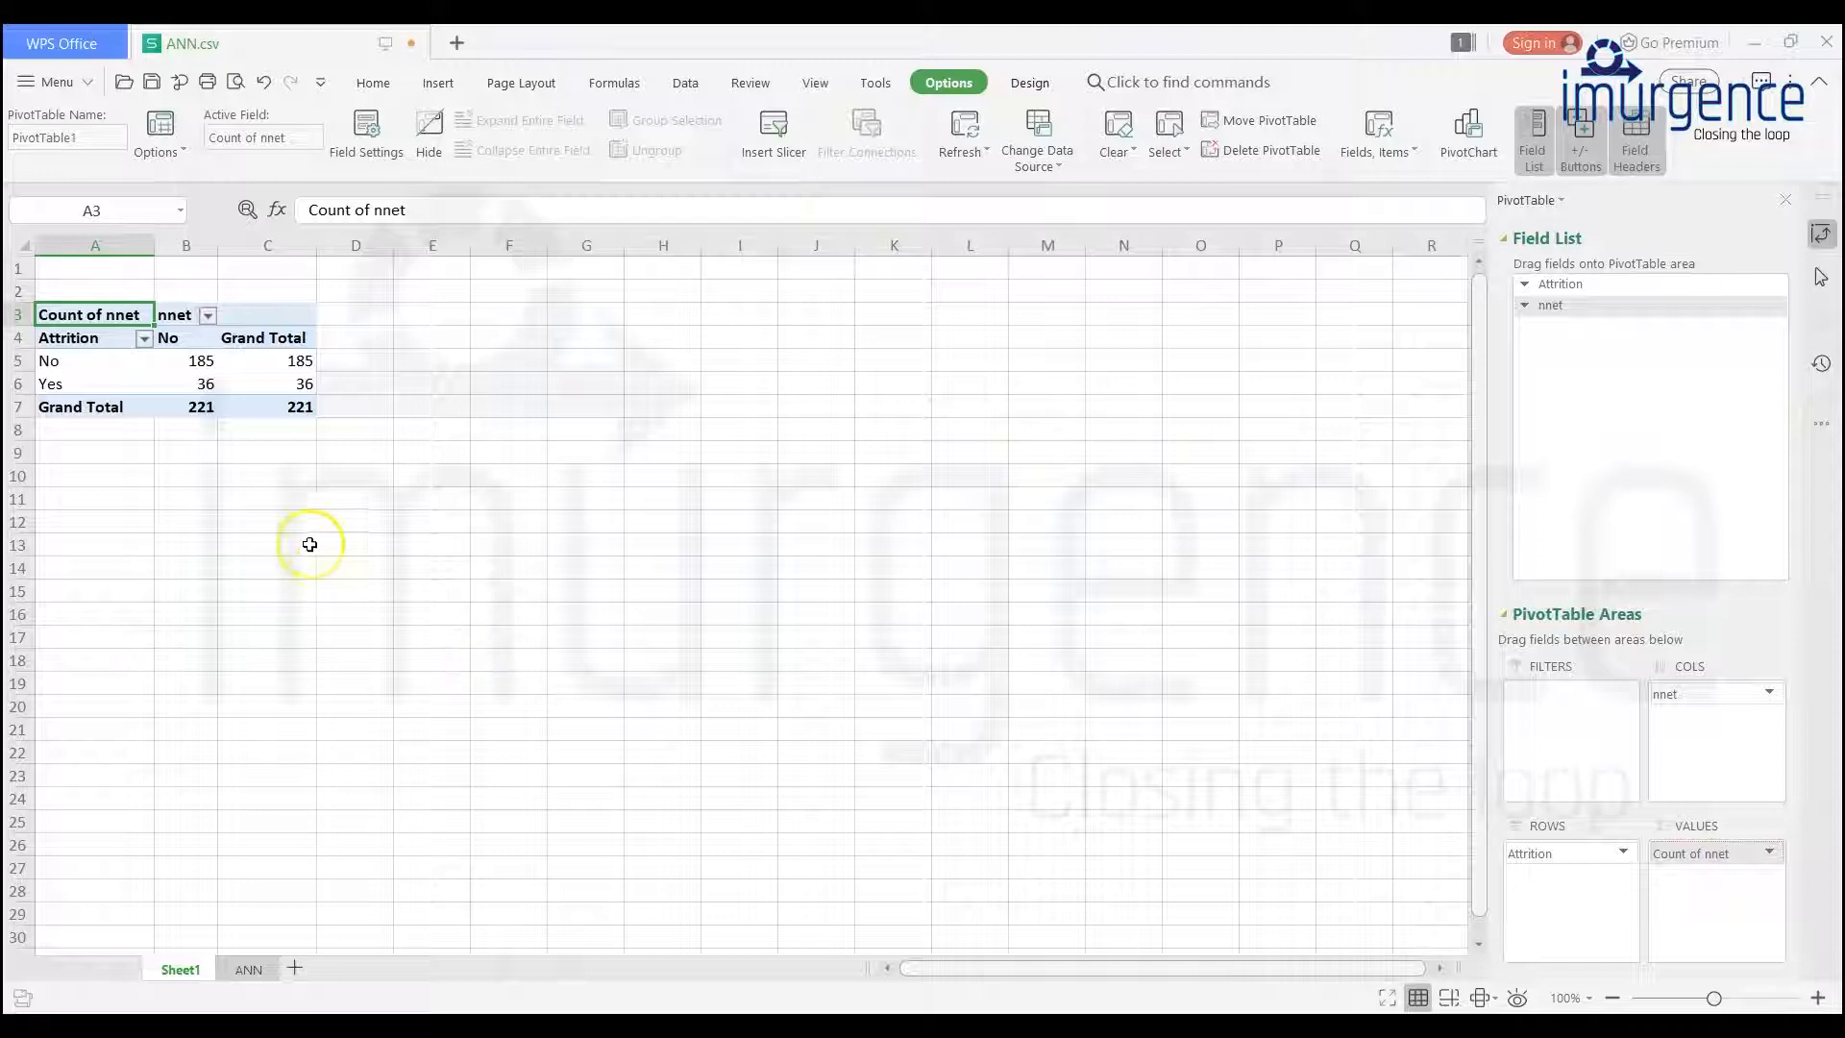
left_click(175, 338)
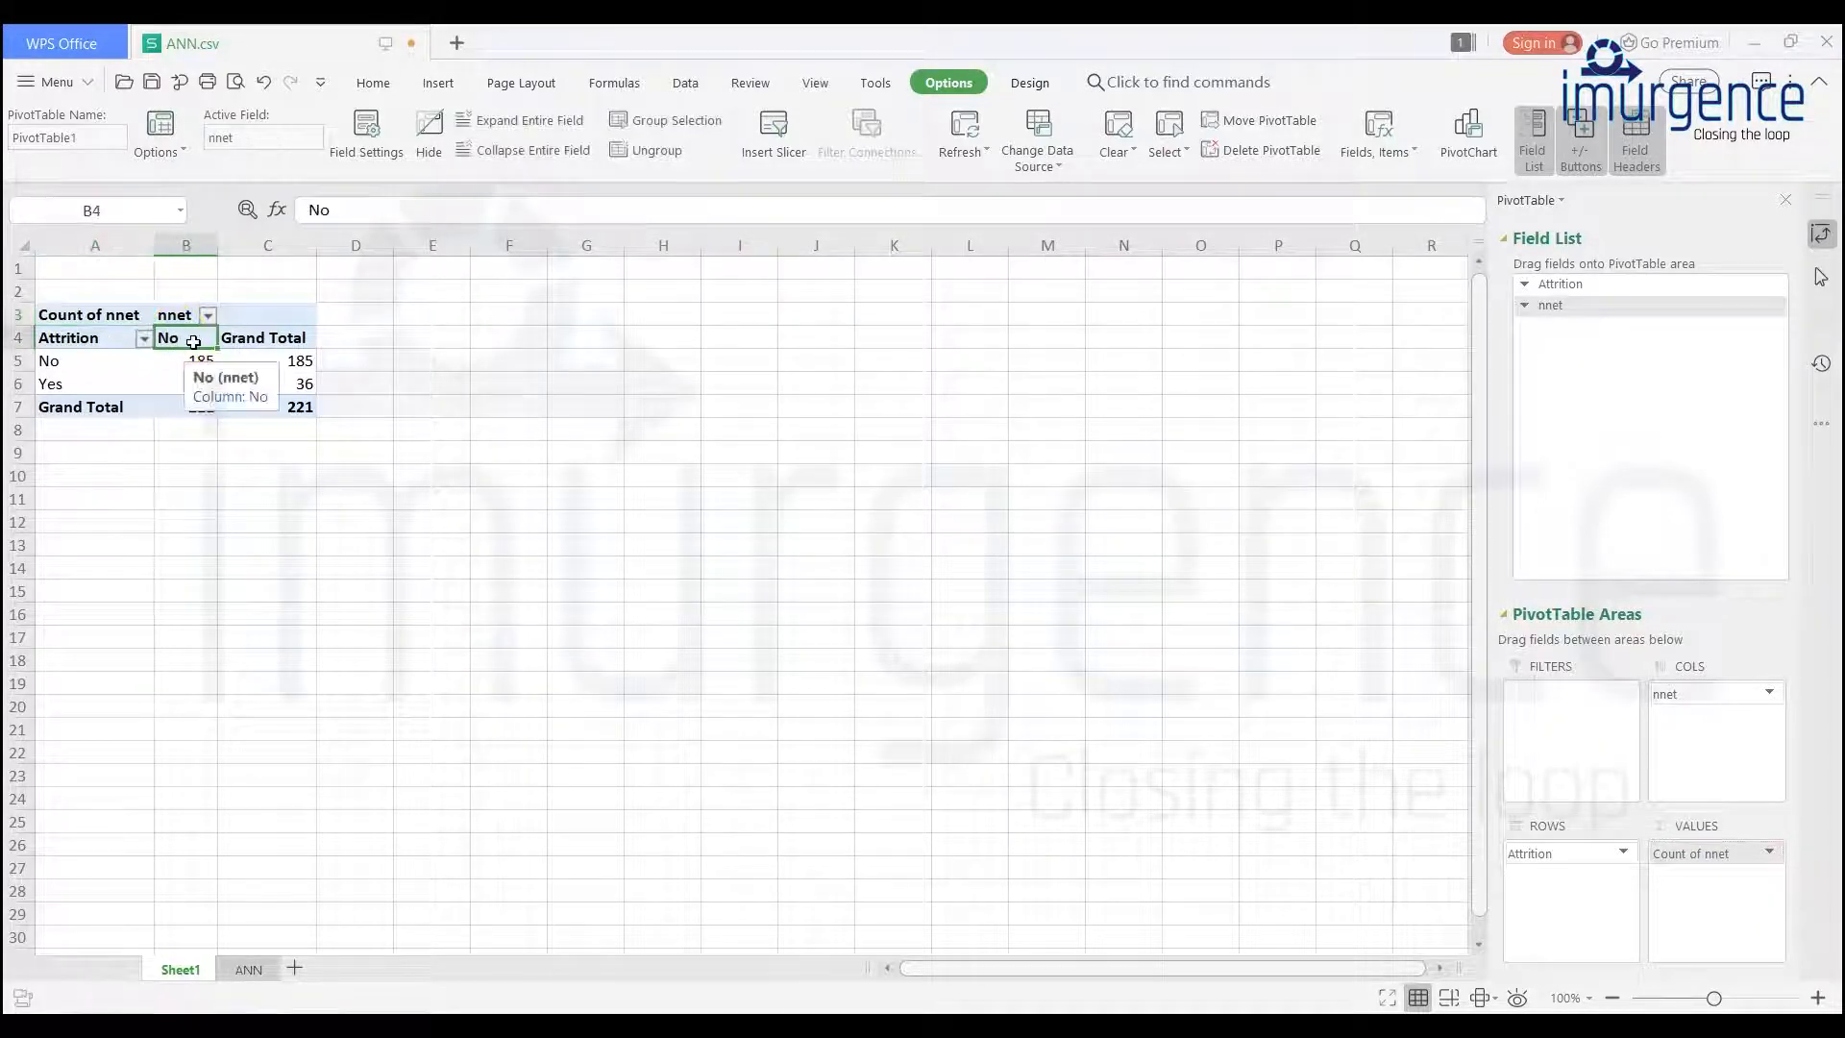
left_click(694, 404)
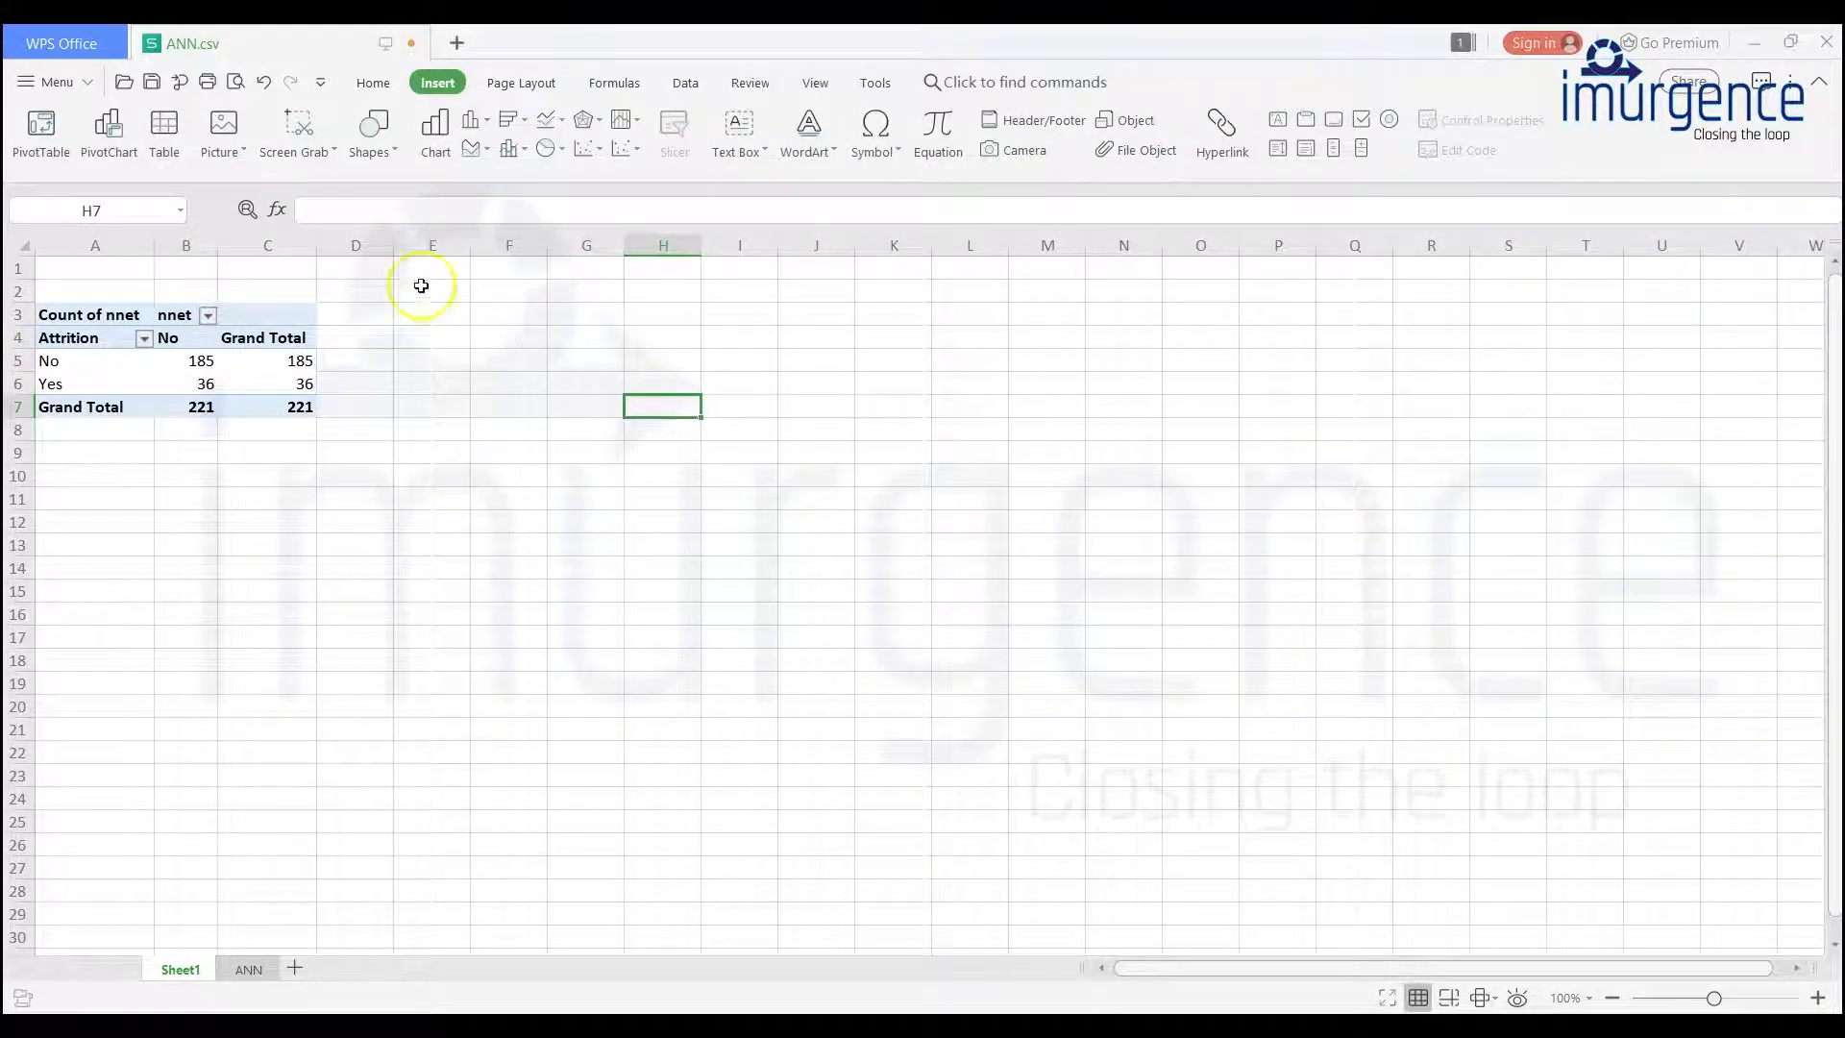
left_click(183, 343)
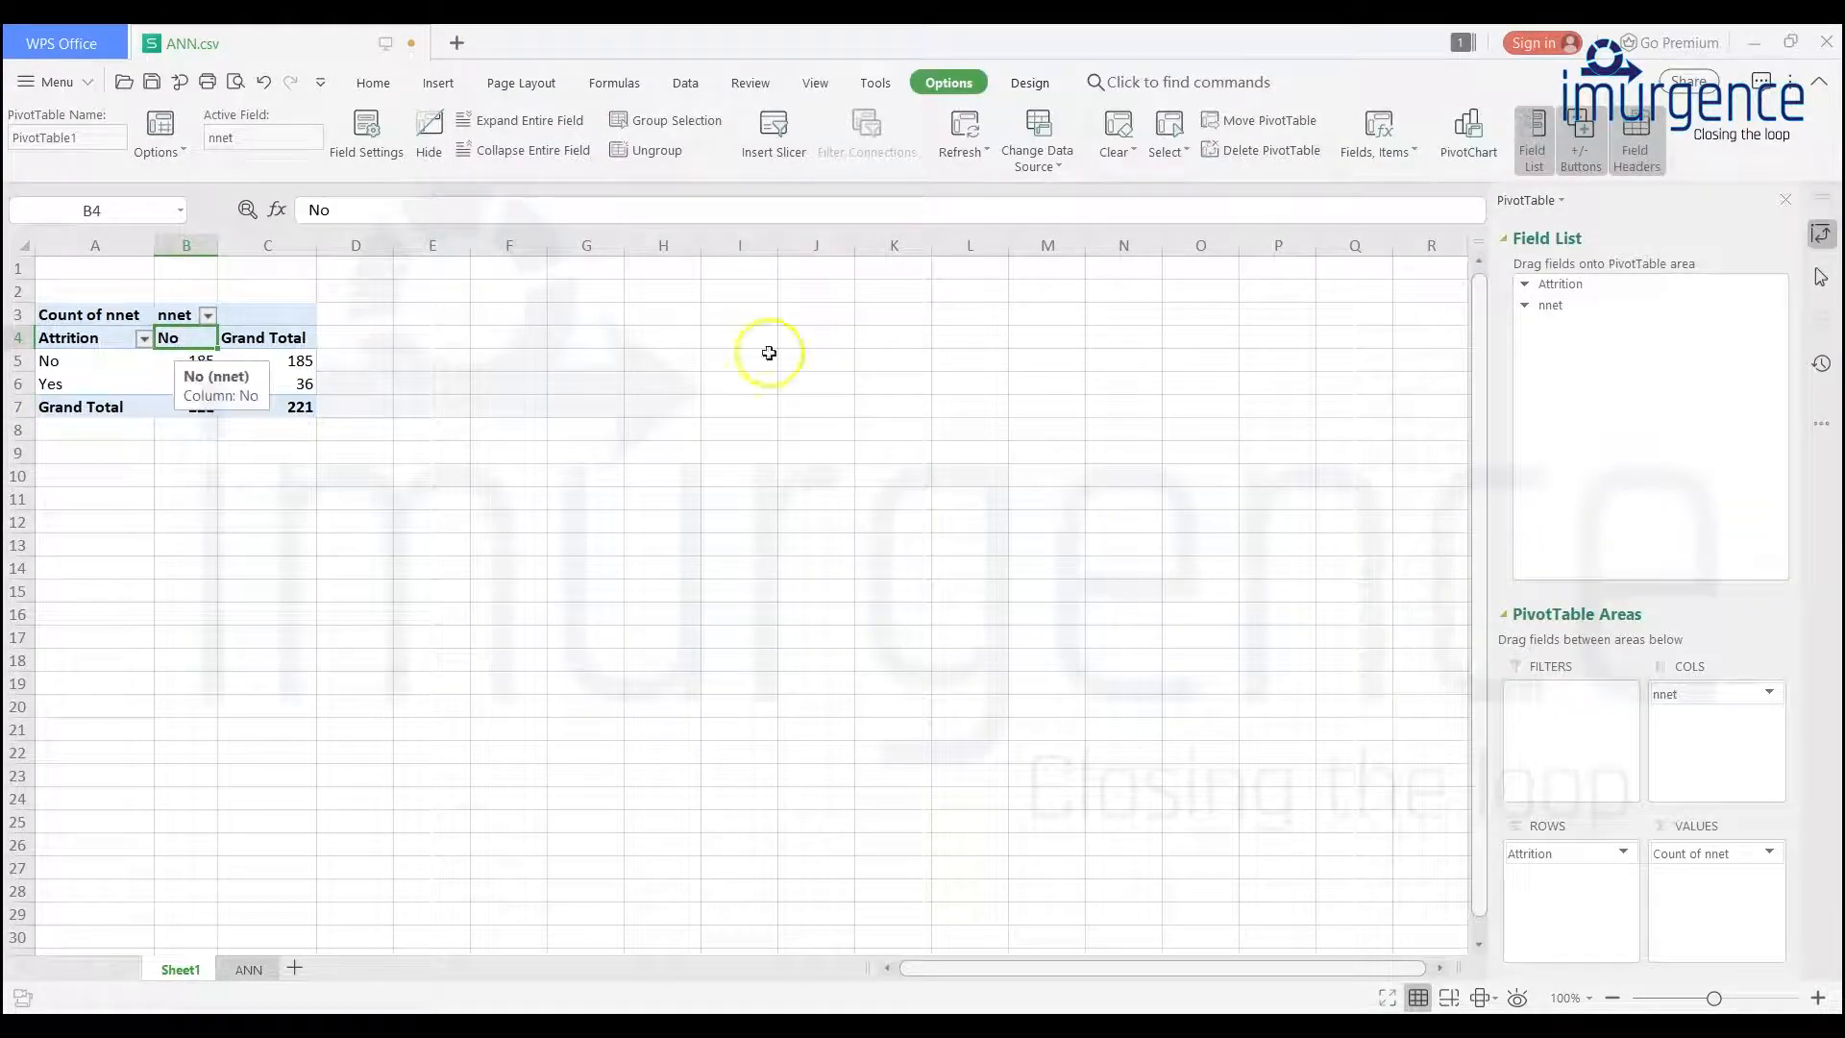
Close the ANN workbook in WPS Office and switch back to Rattle.
left_click(1831, 48)
left_click(889, 571)
key("alt+Tab")
key("alt+Tab")
key("alt+Tab")
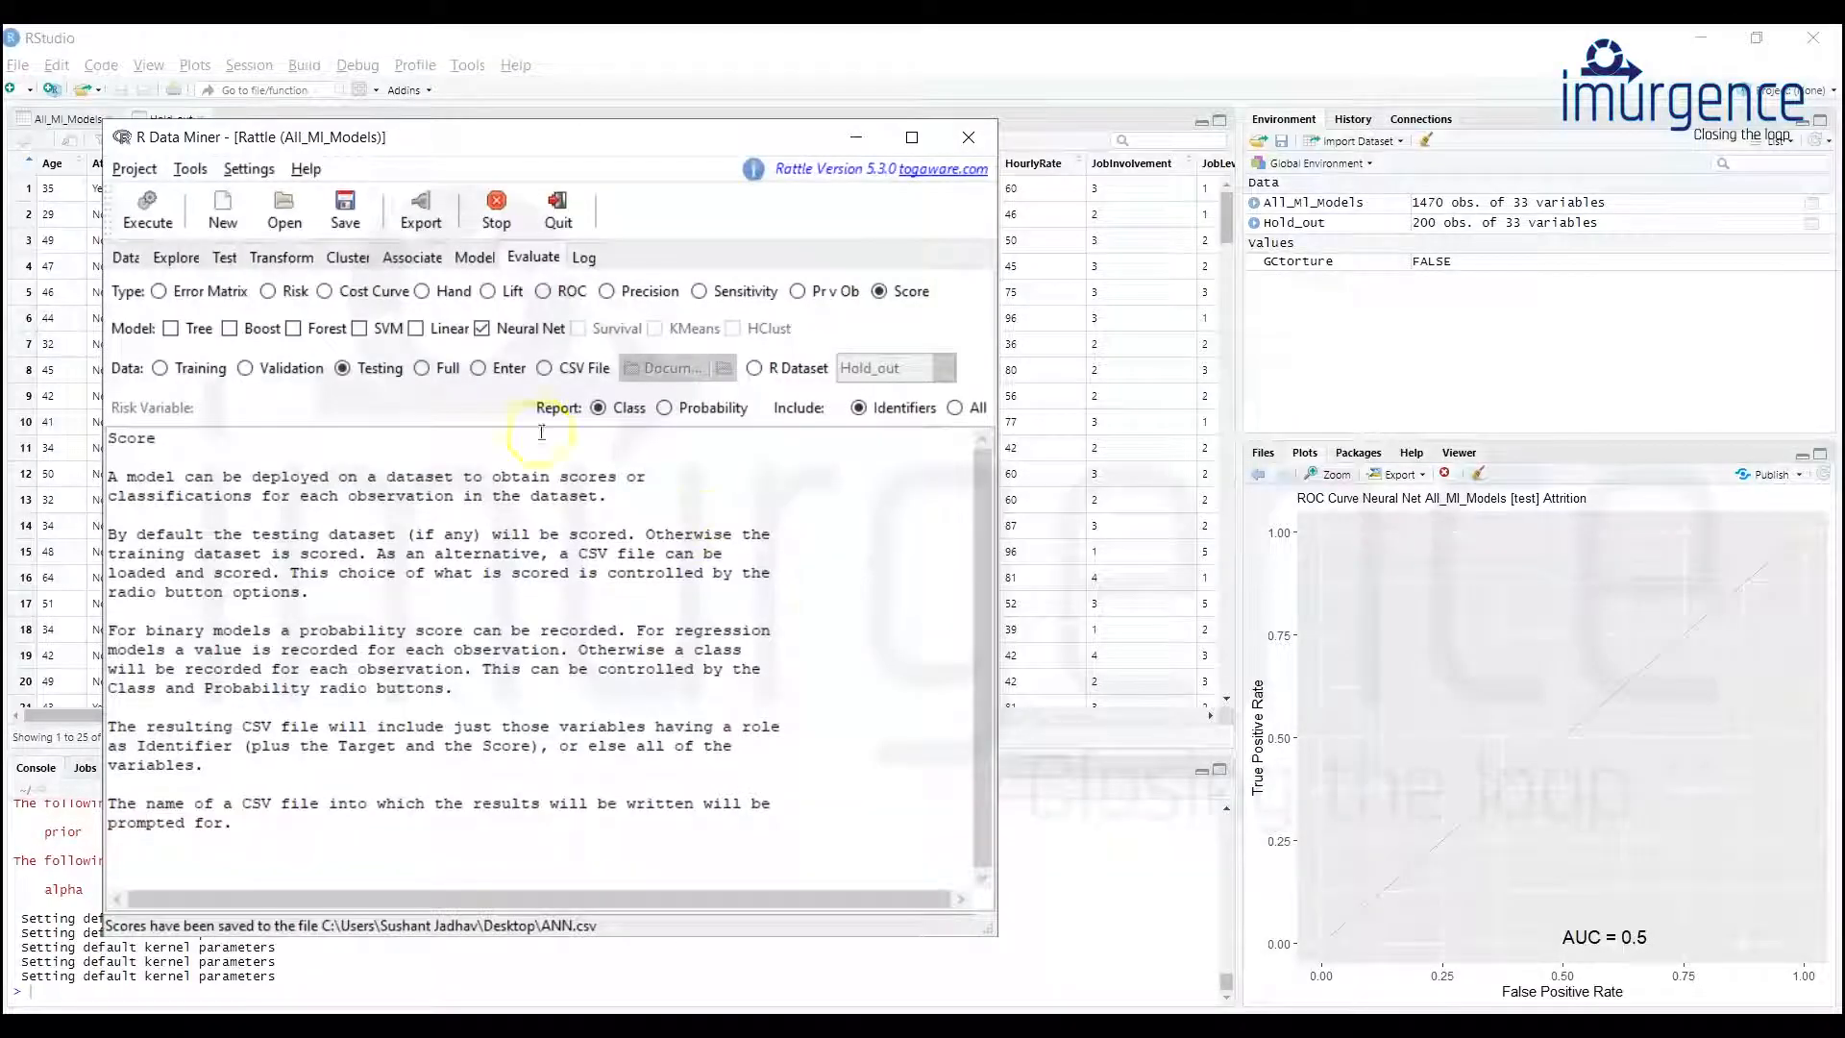
Score the testing data with the Probability report option and save the results to the Documents folder.
left_click(665, 408)
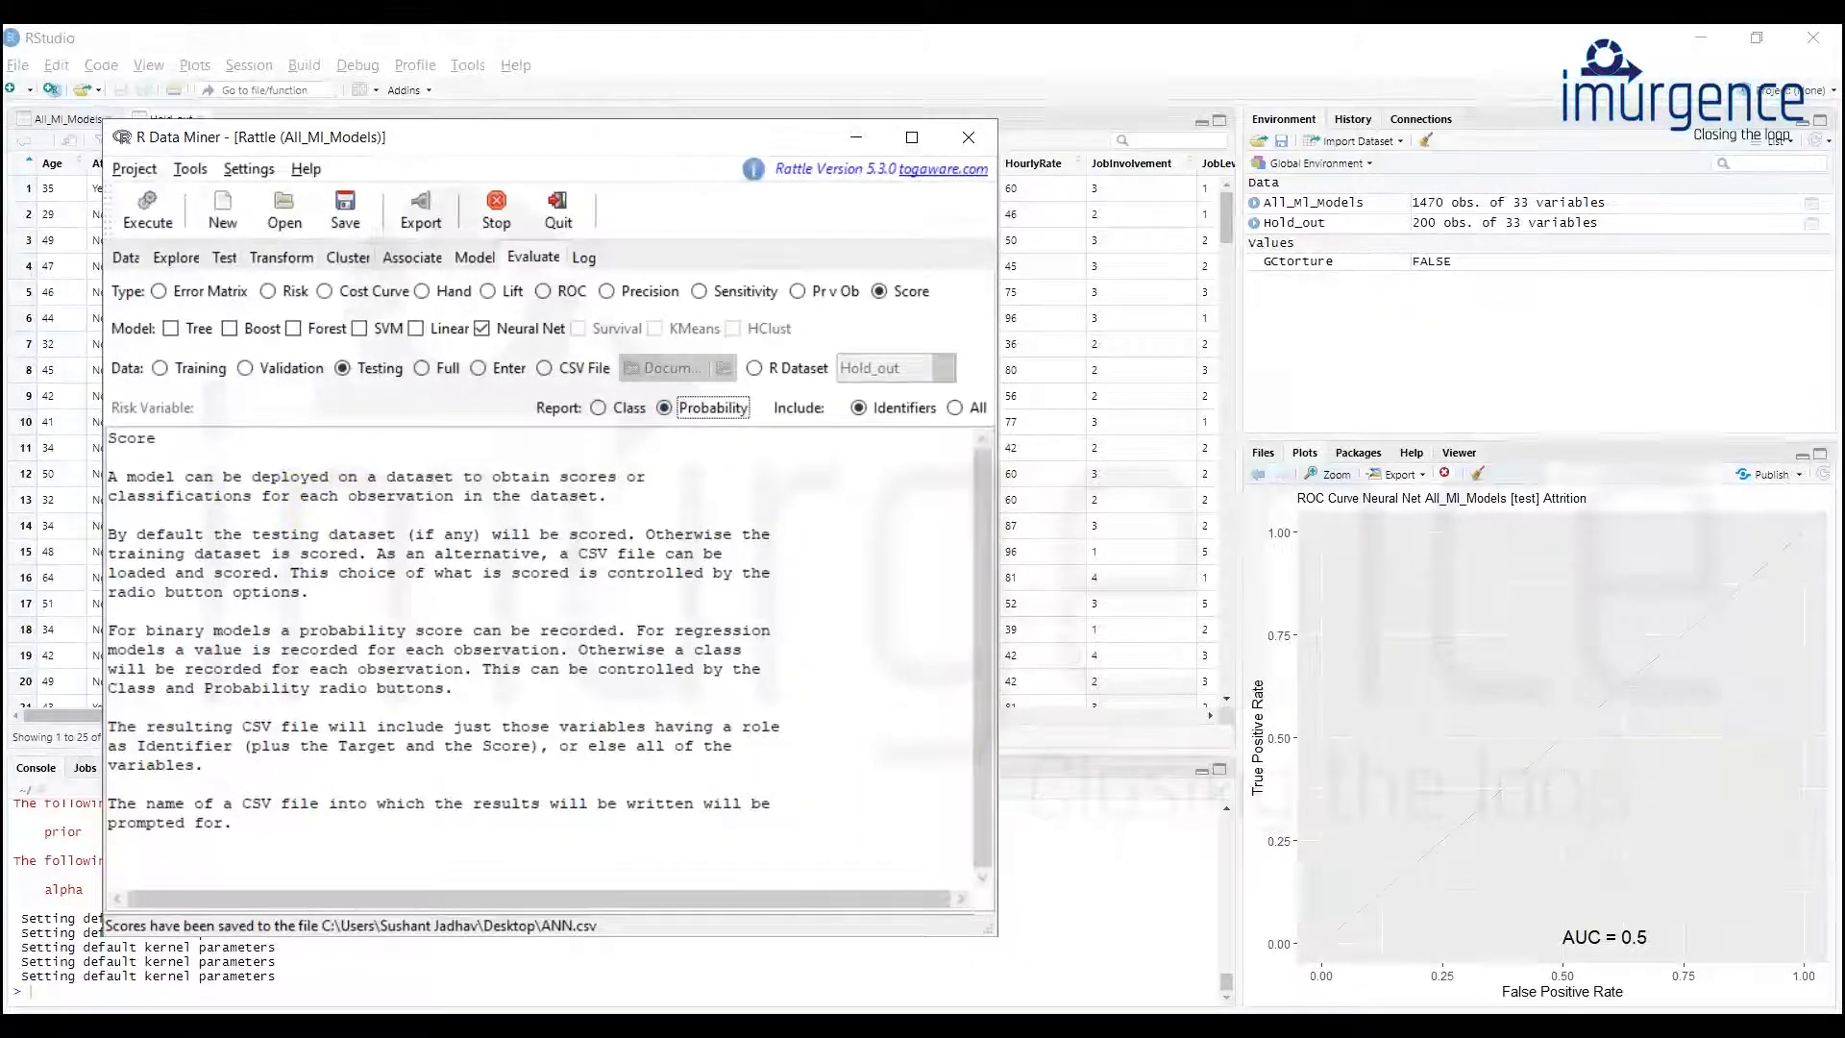
left_click(151, 228)
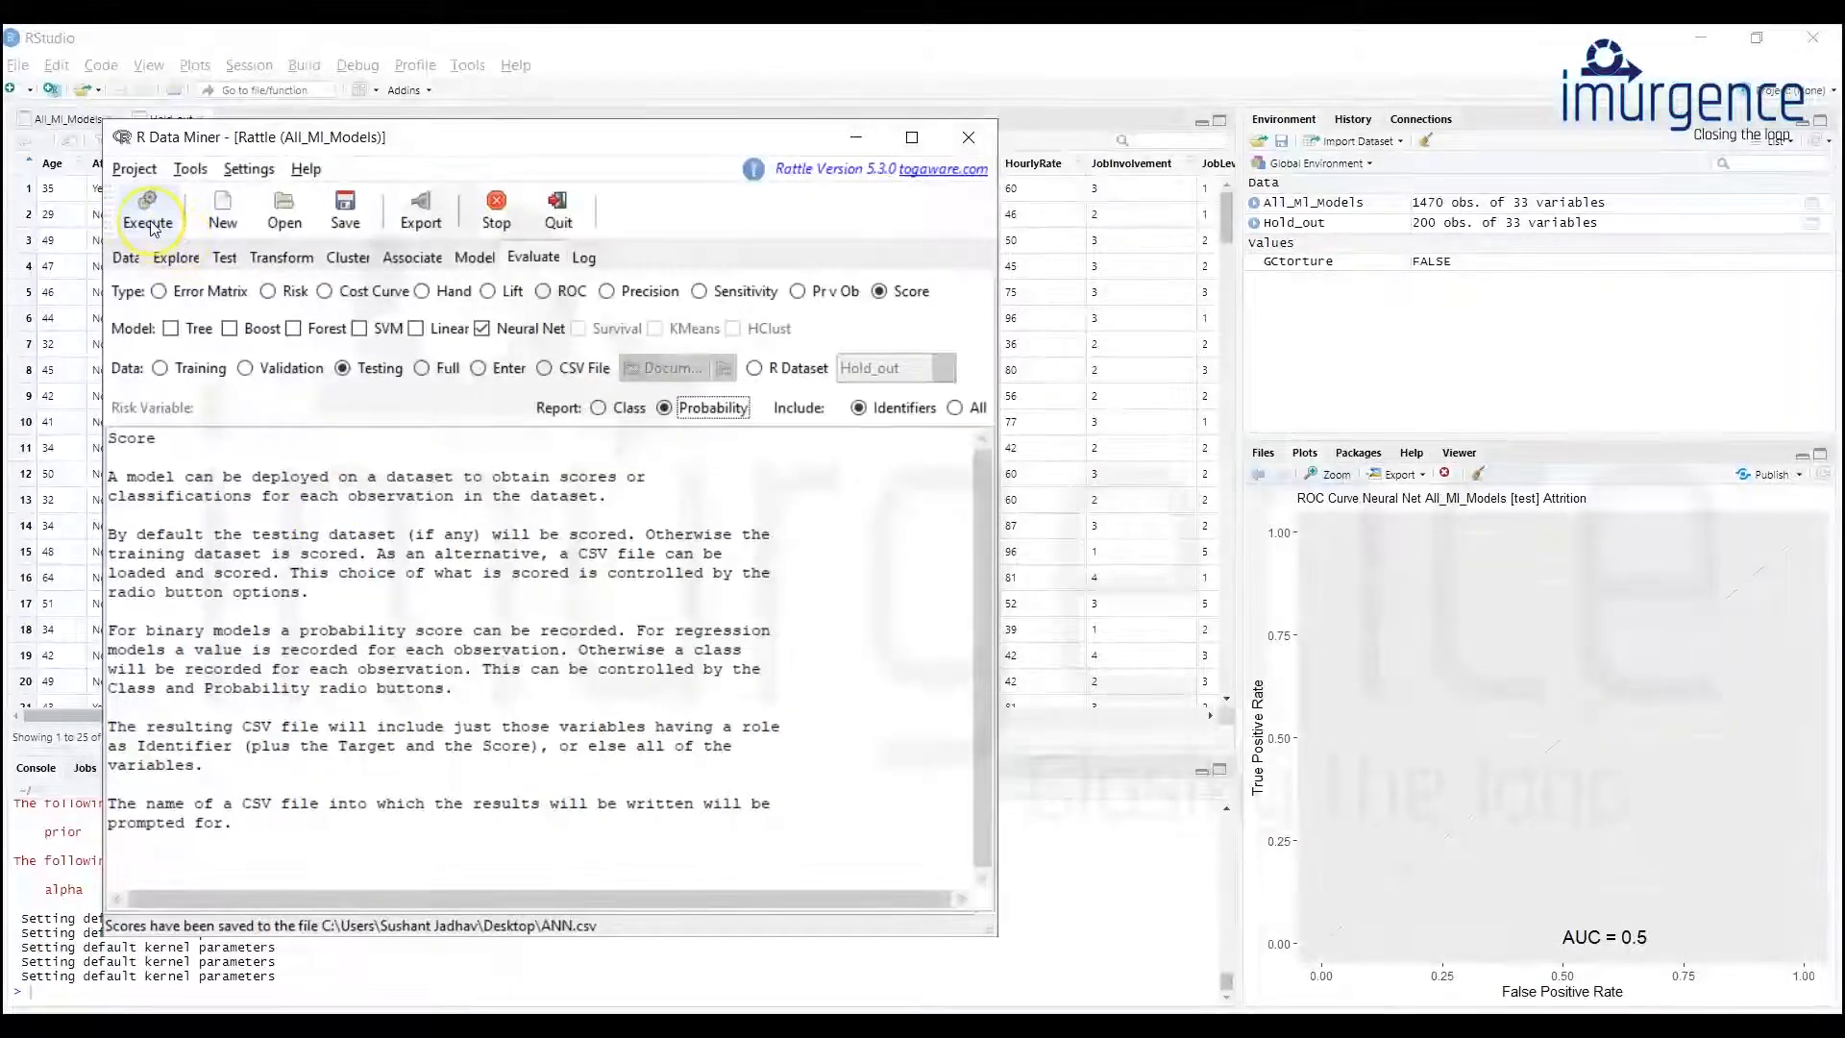
left_click(151, 228)
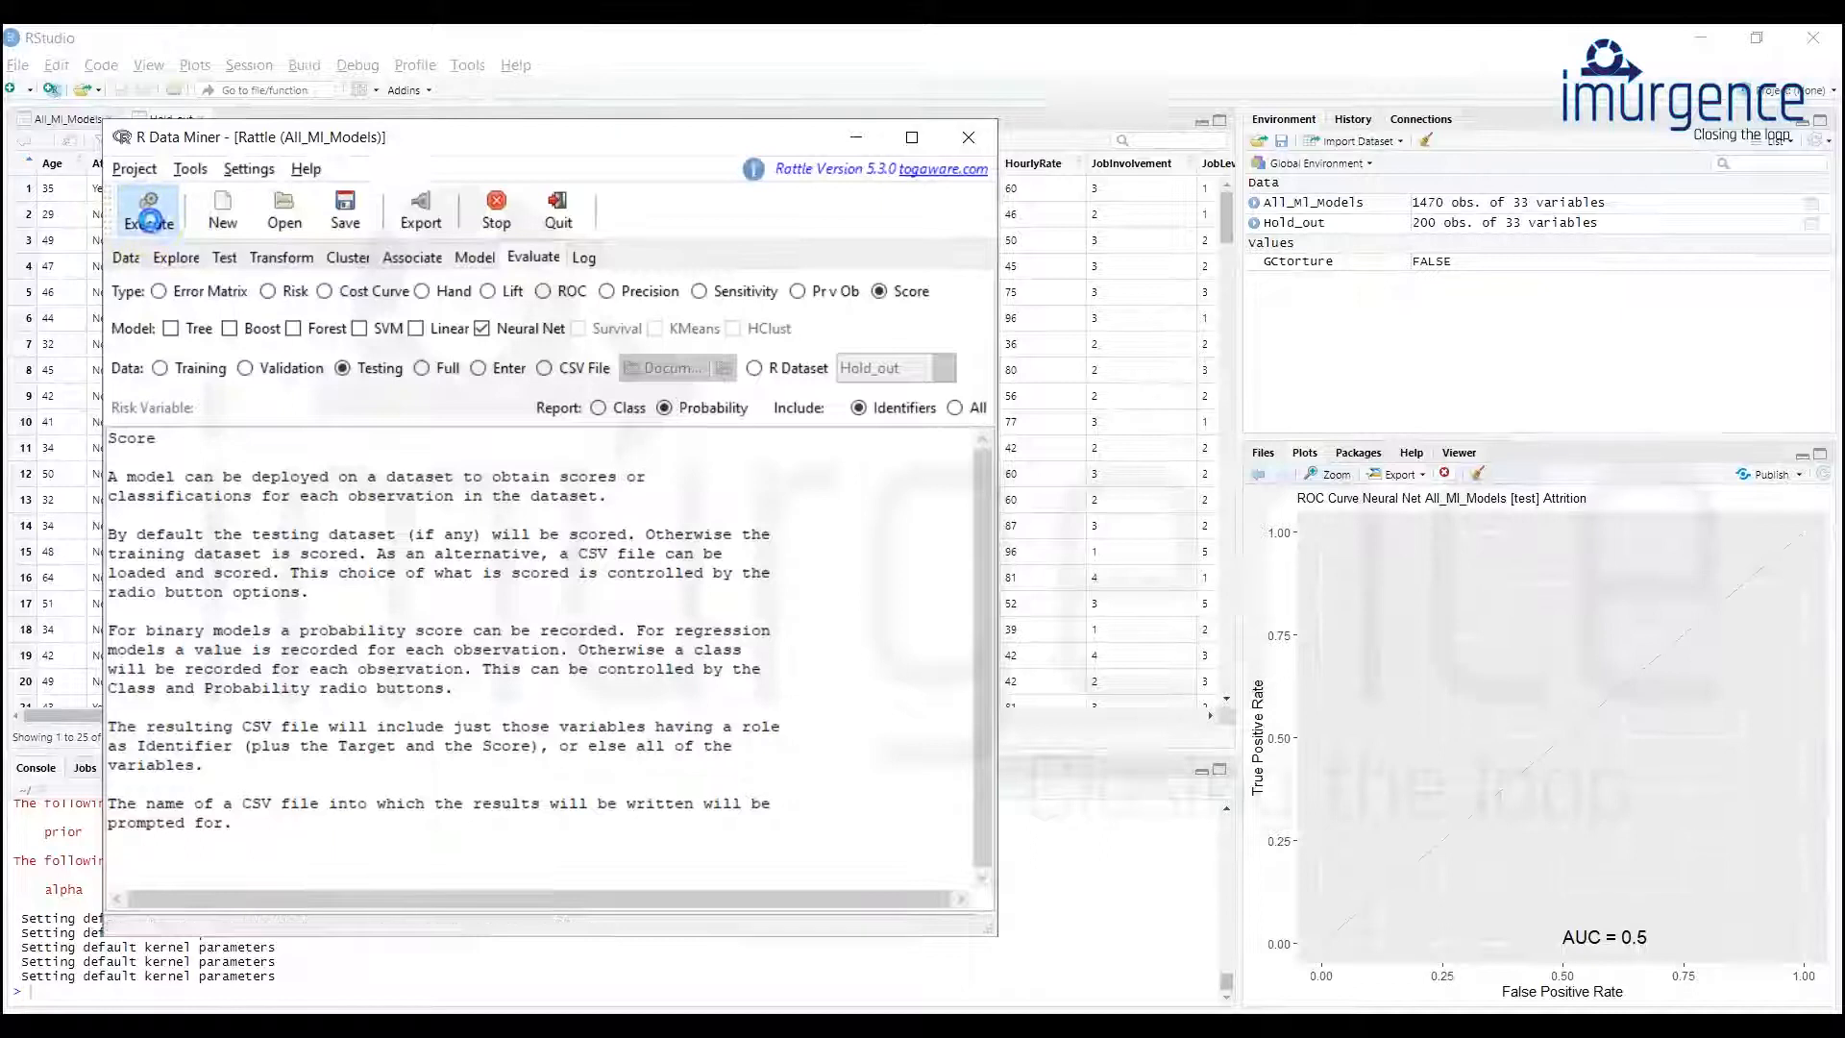
type("ANN.csv")
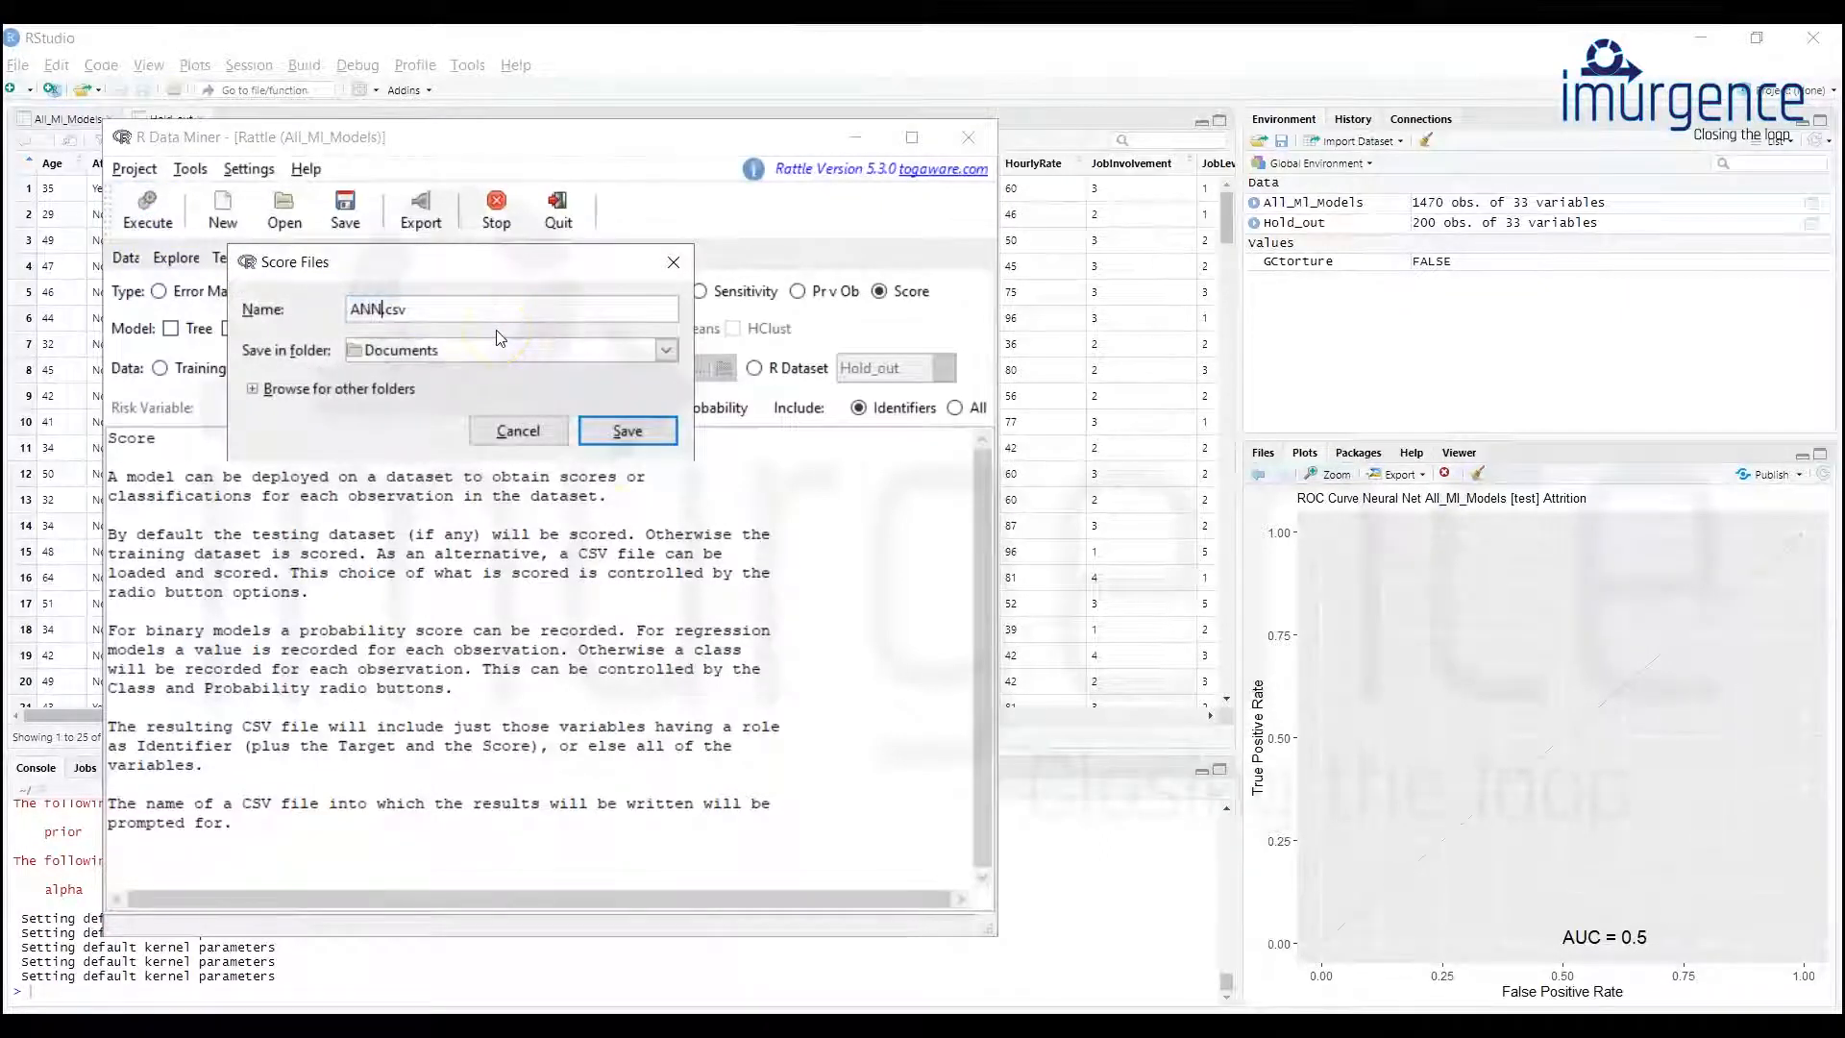
left_click(627, 431)
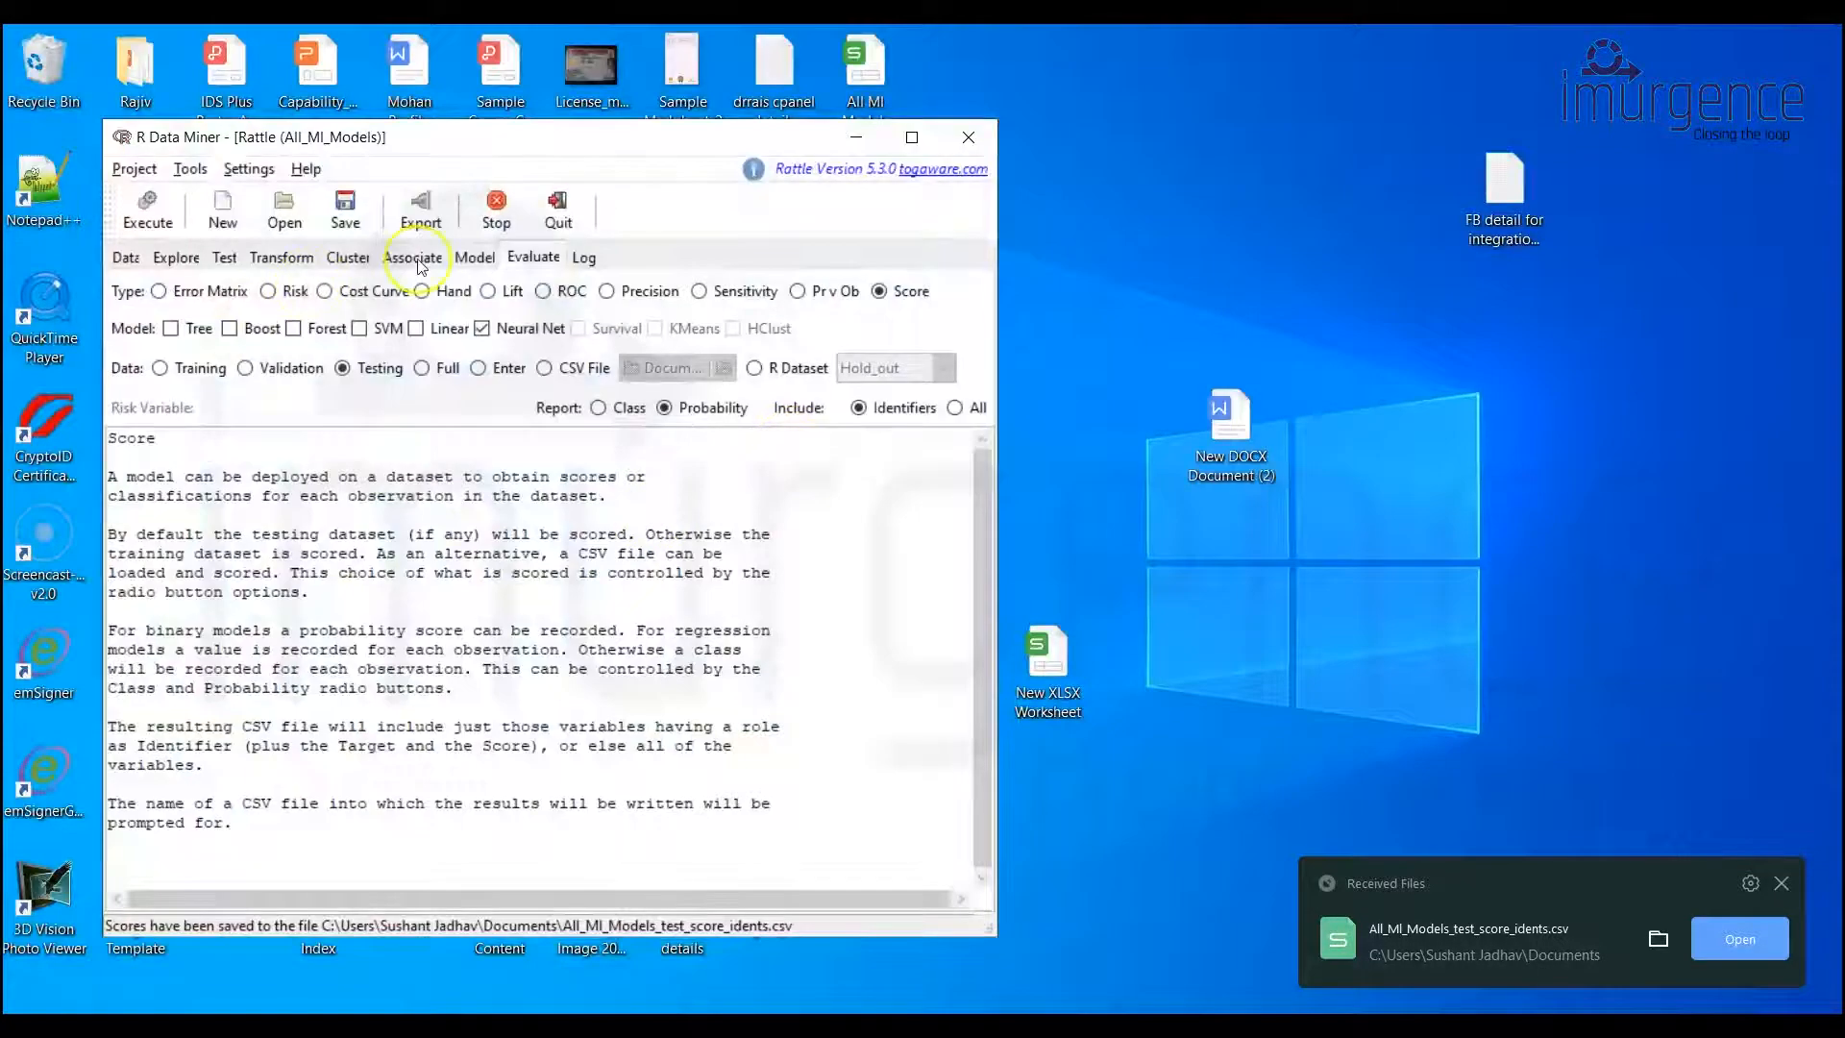
Rerun the probability scoring and save the results to the Desktop as All_Ml_Models_test_score_idents.csv.
left_click(147, 206)
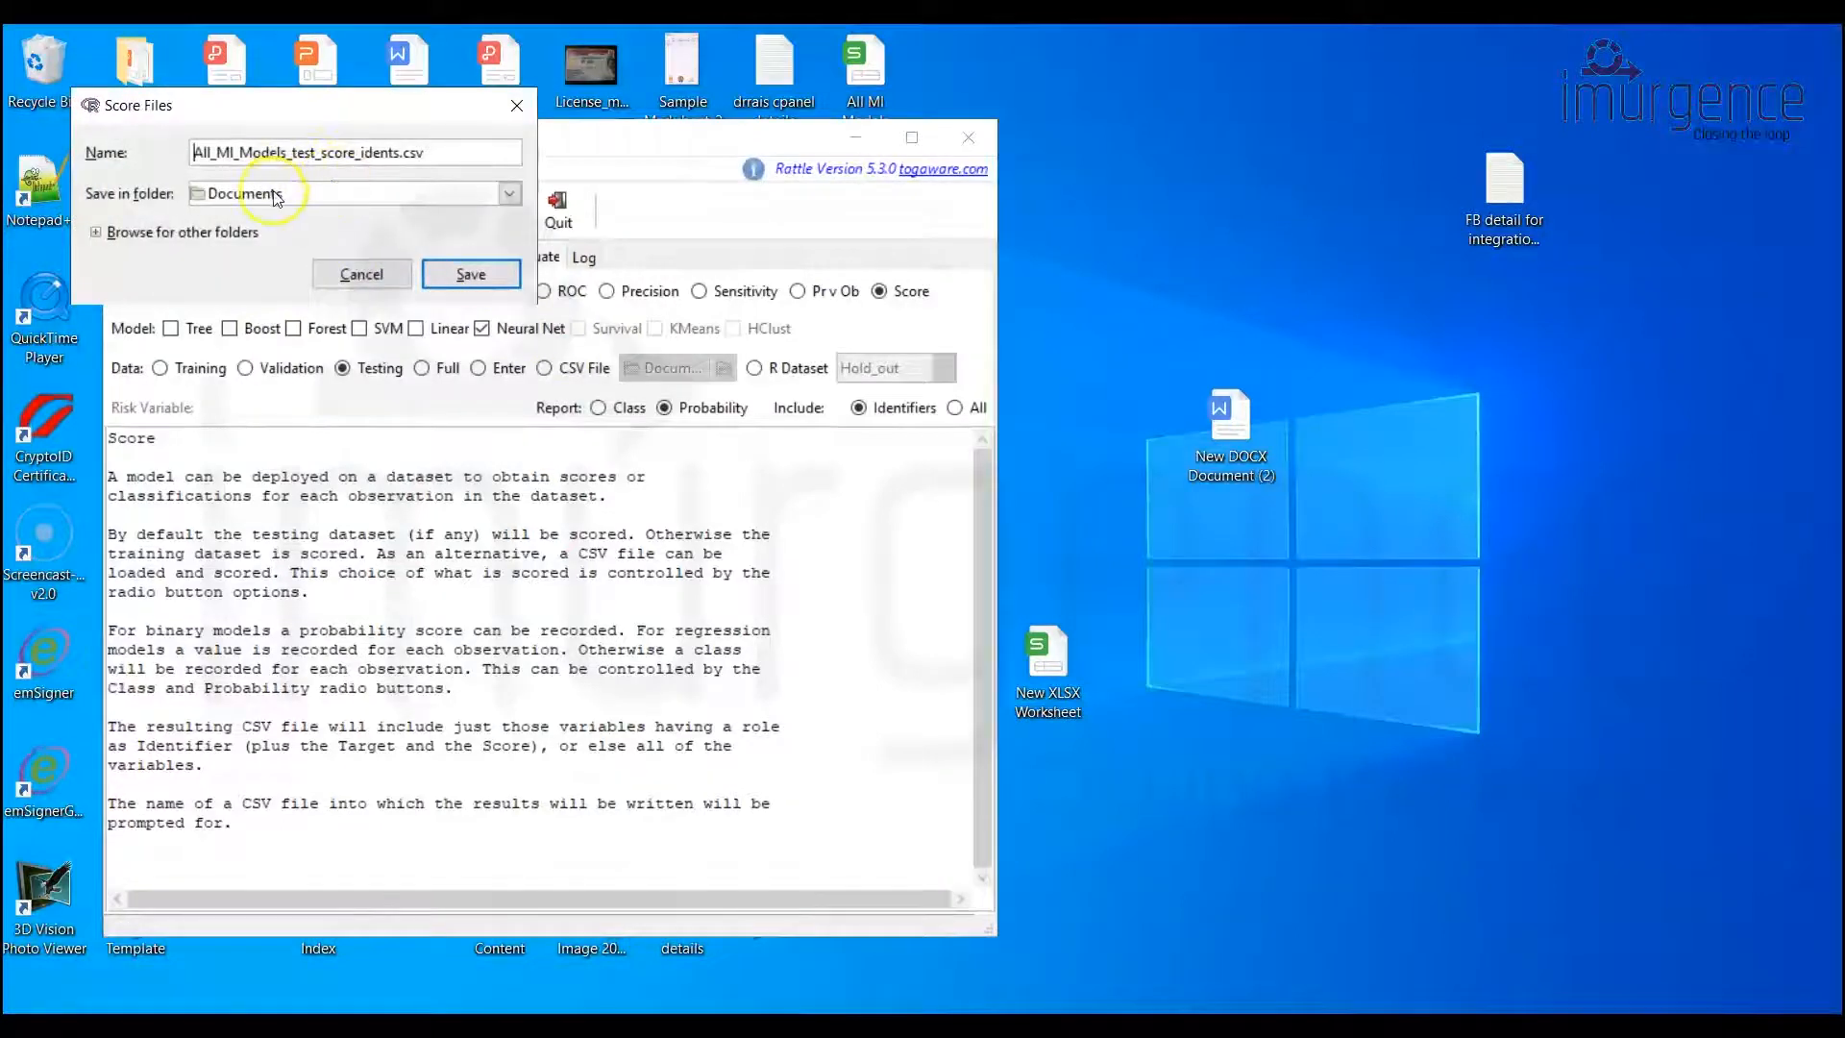
left_click(276, 197)
left_click(276, 255)
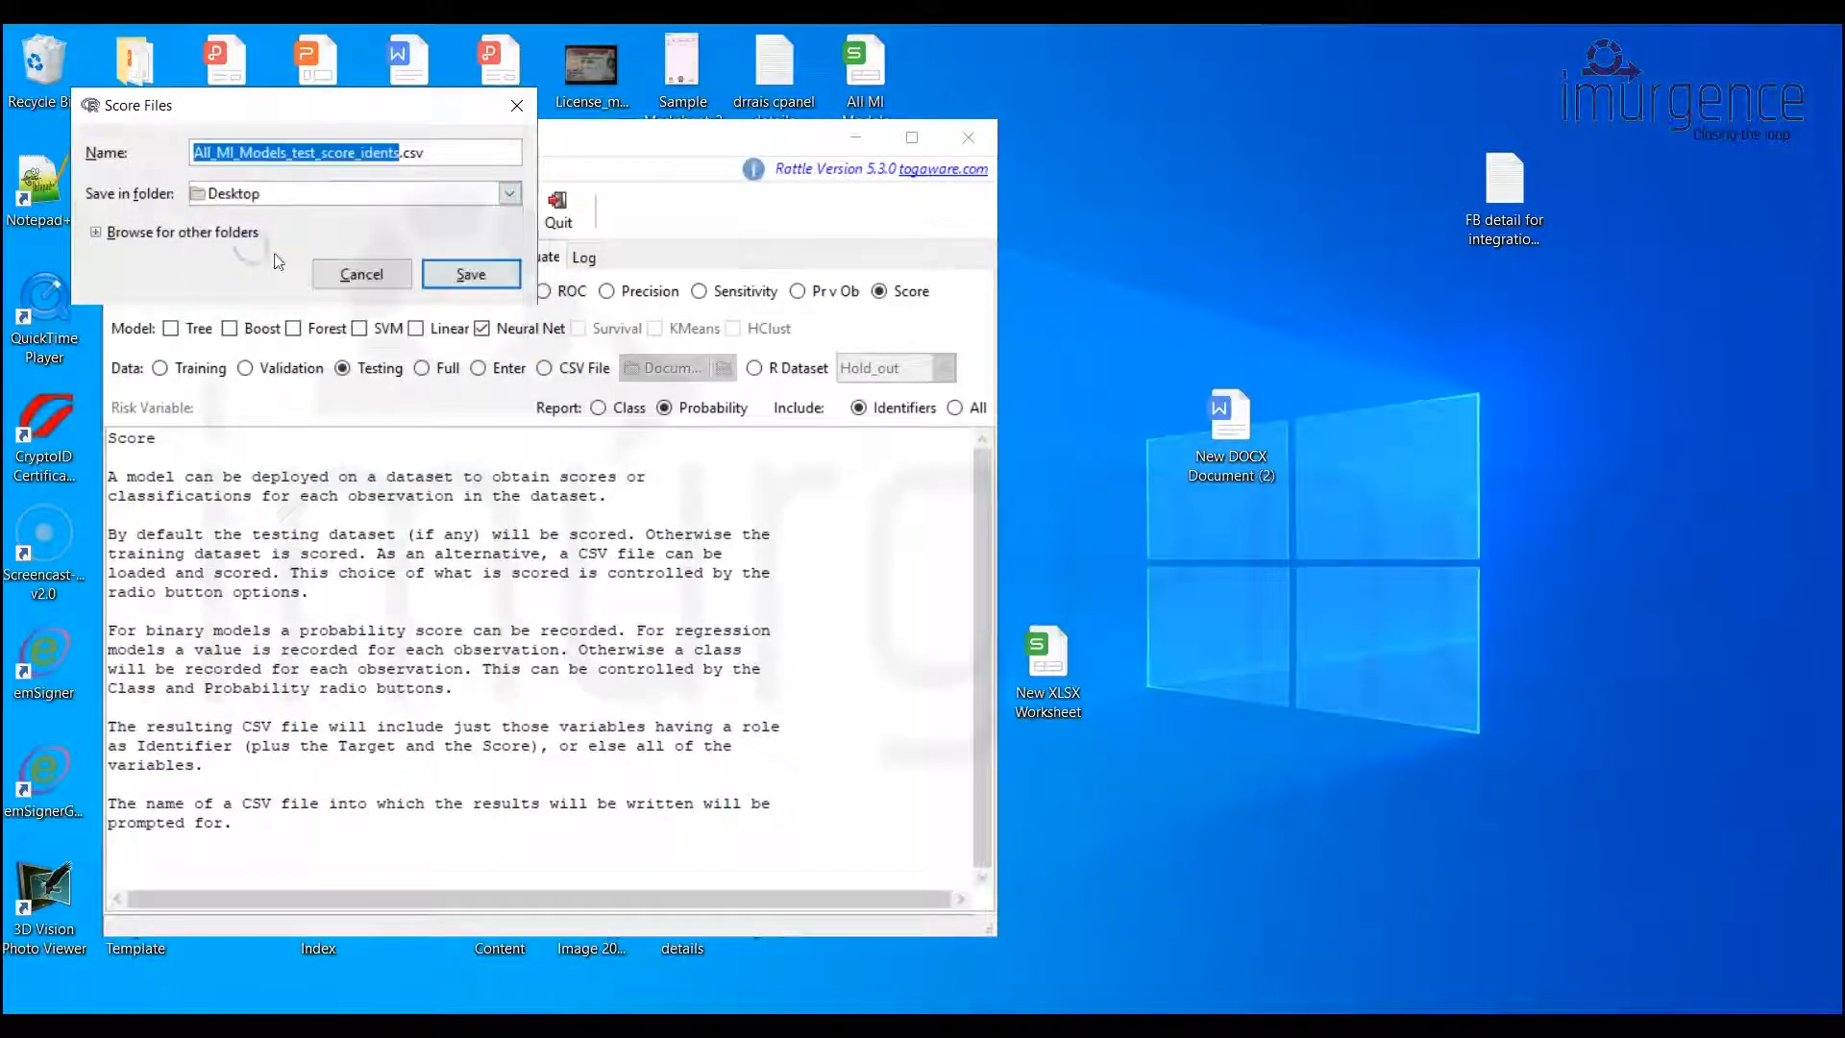
left_click(474, 276)
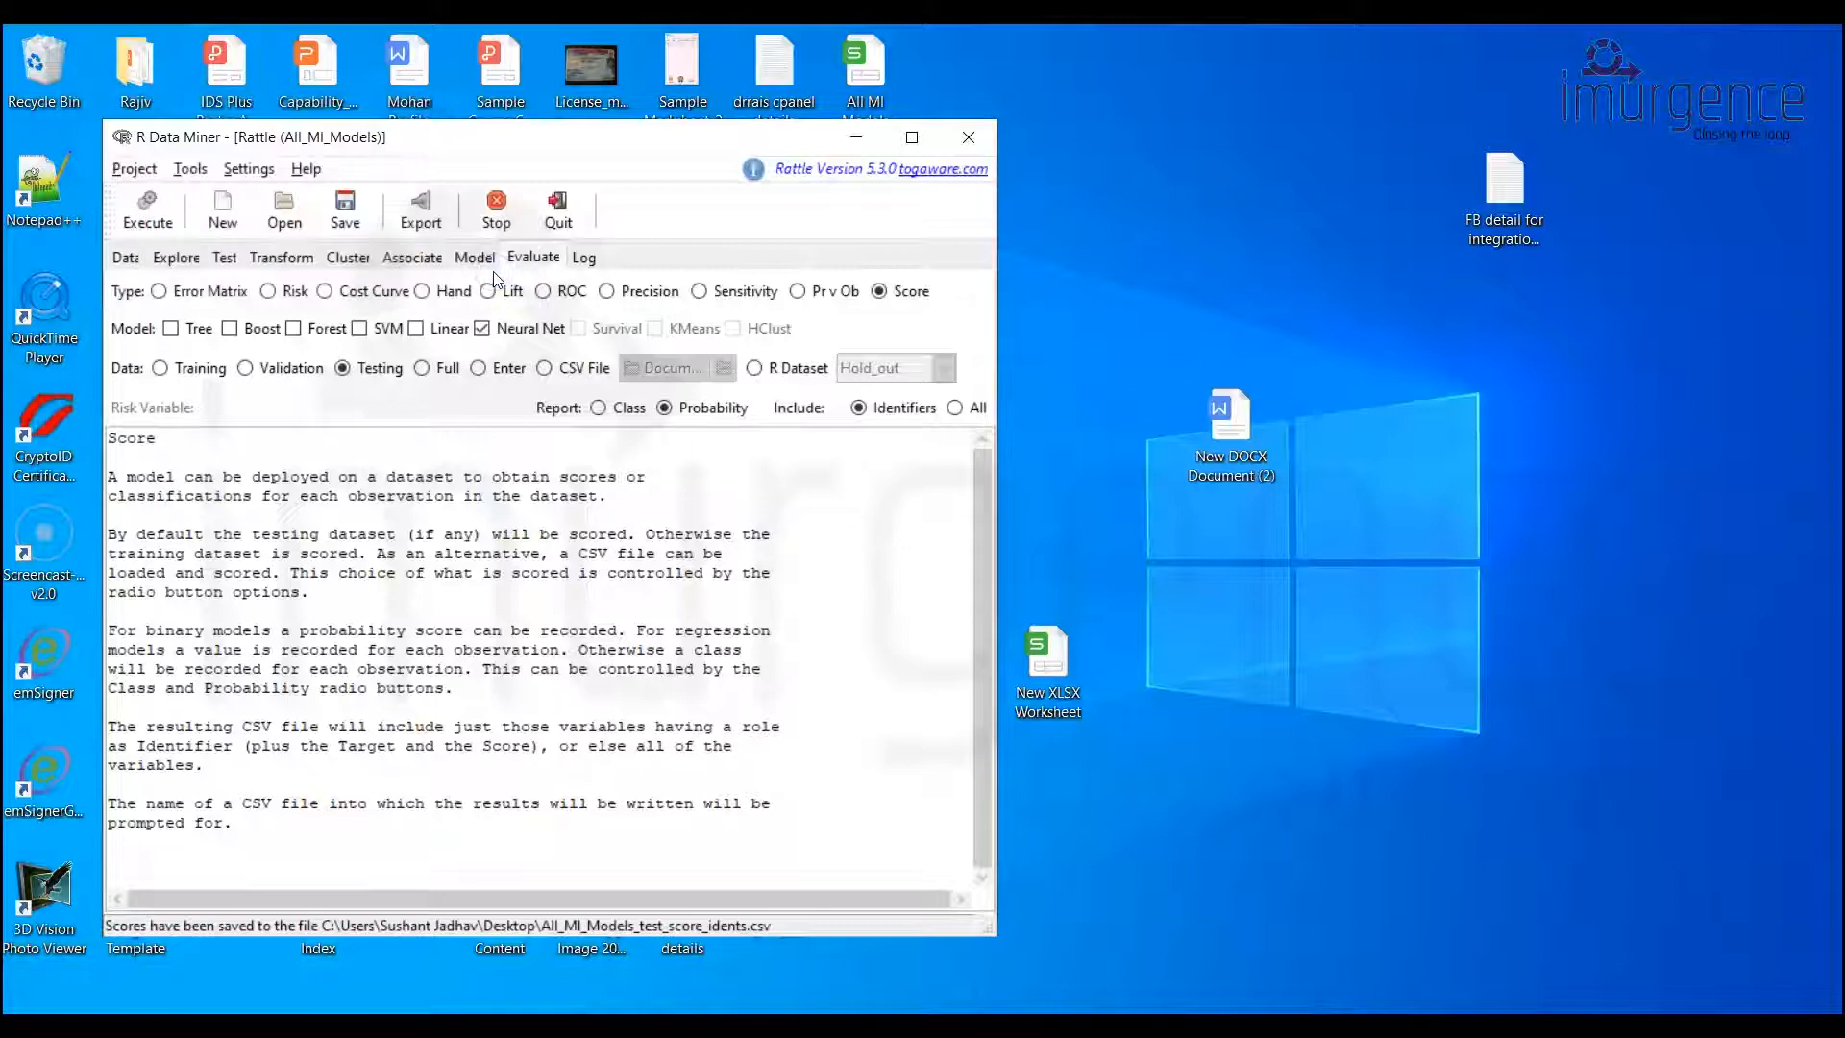
Open the All_Ml_Models_test_score_idents file from the desktop in WPS Office, review its nnet scores to the last row, and return to Rattle.
key("super+d")
double_click(853, 300)
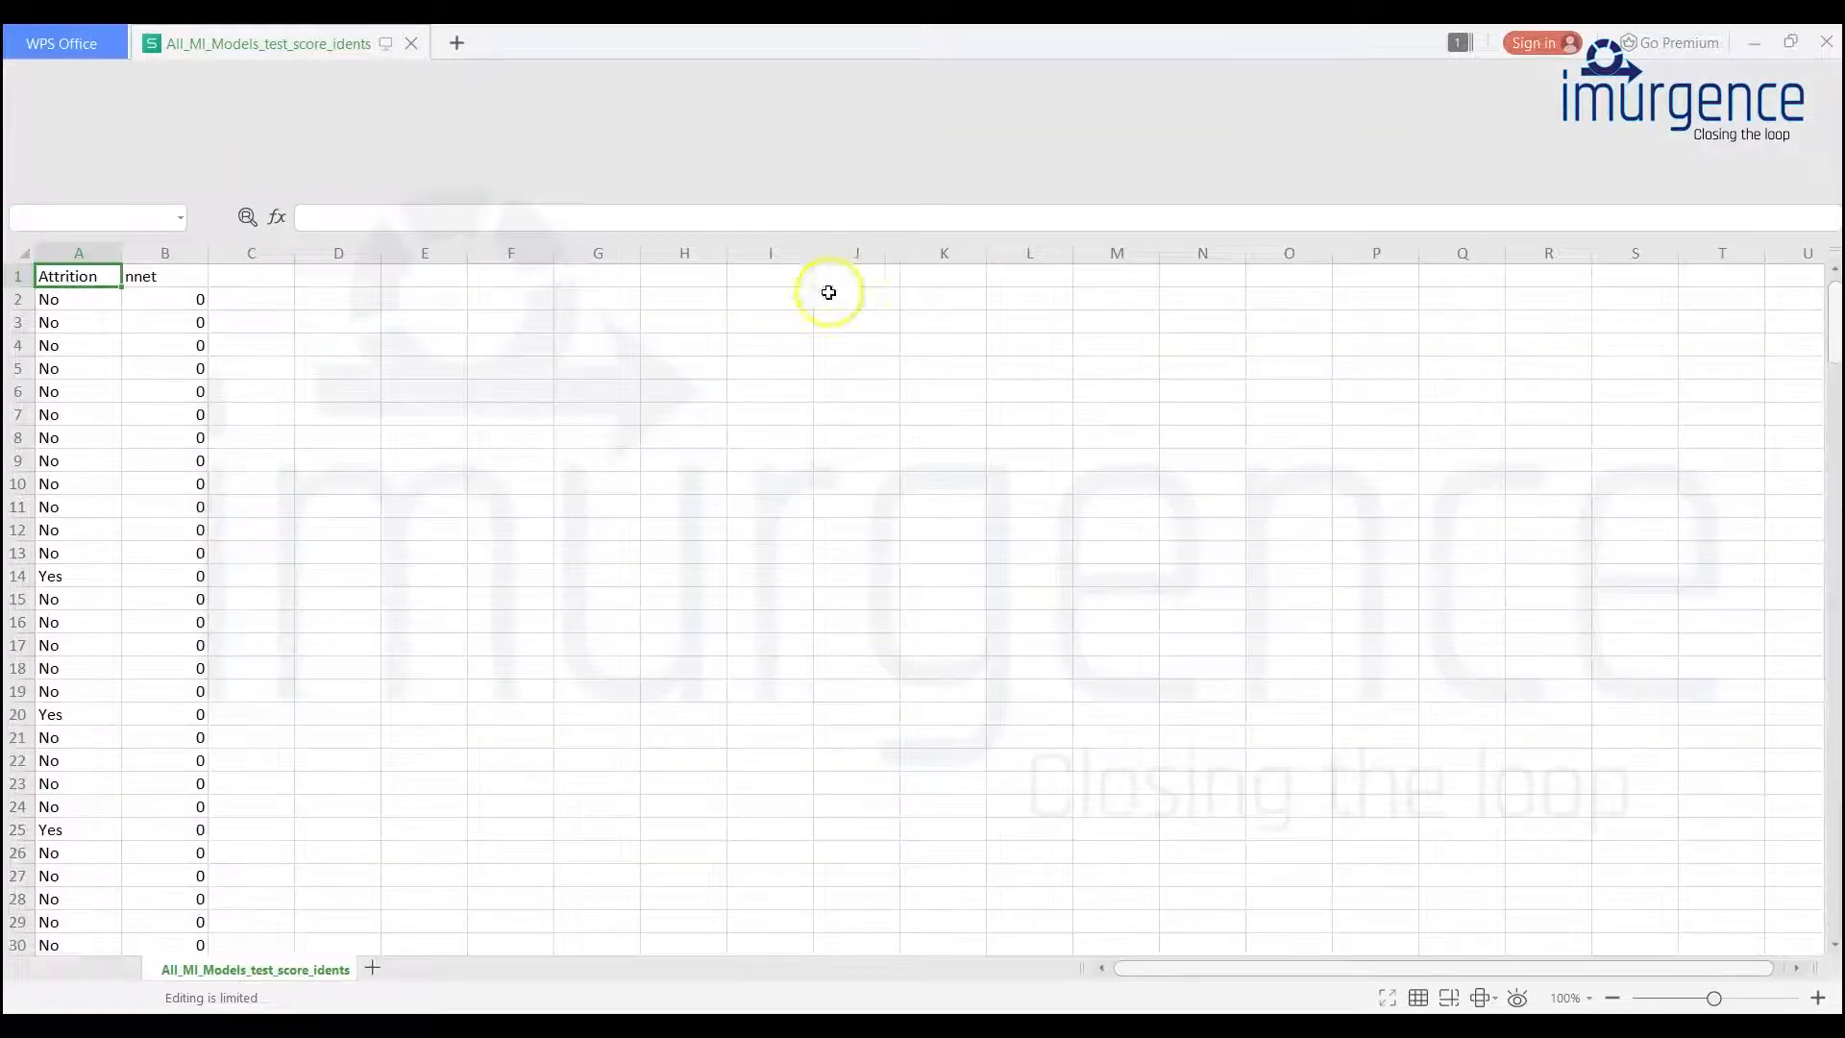
scroll(170, 295, "down", 2)
scroll(170, 295, "down", 20)
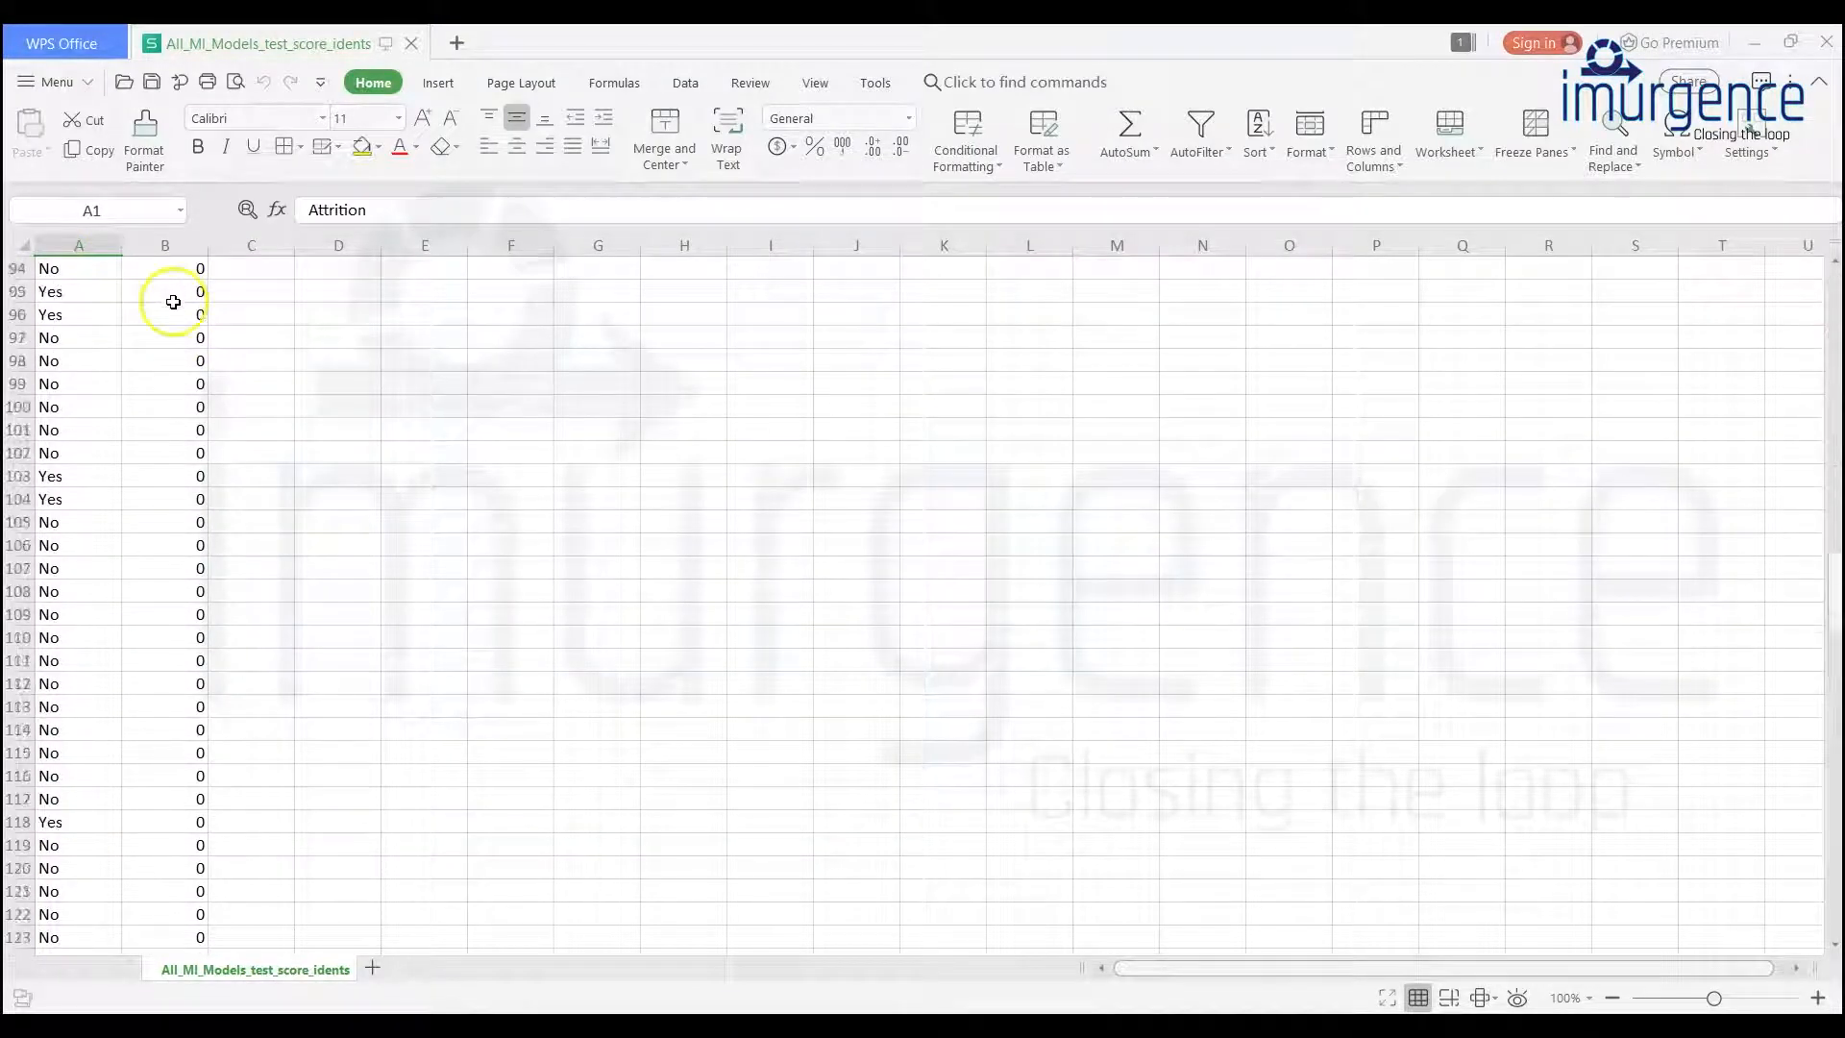
scroll(173, 301, "down", 5)
left_click(173, 302)
key("ctrl+Down")
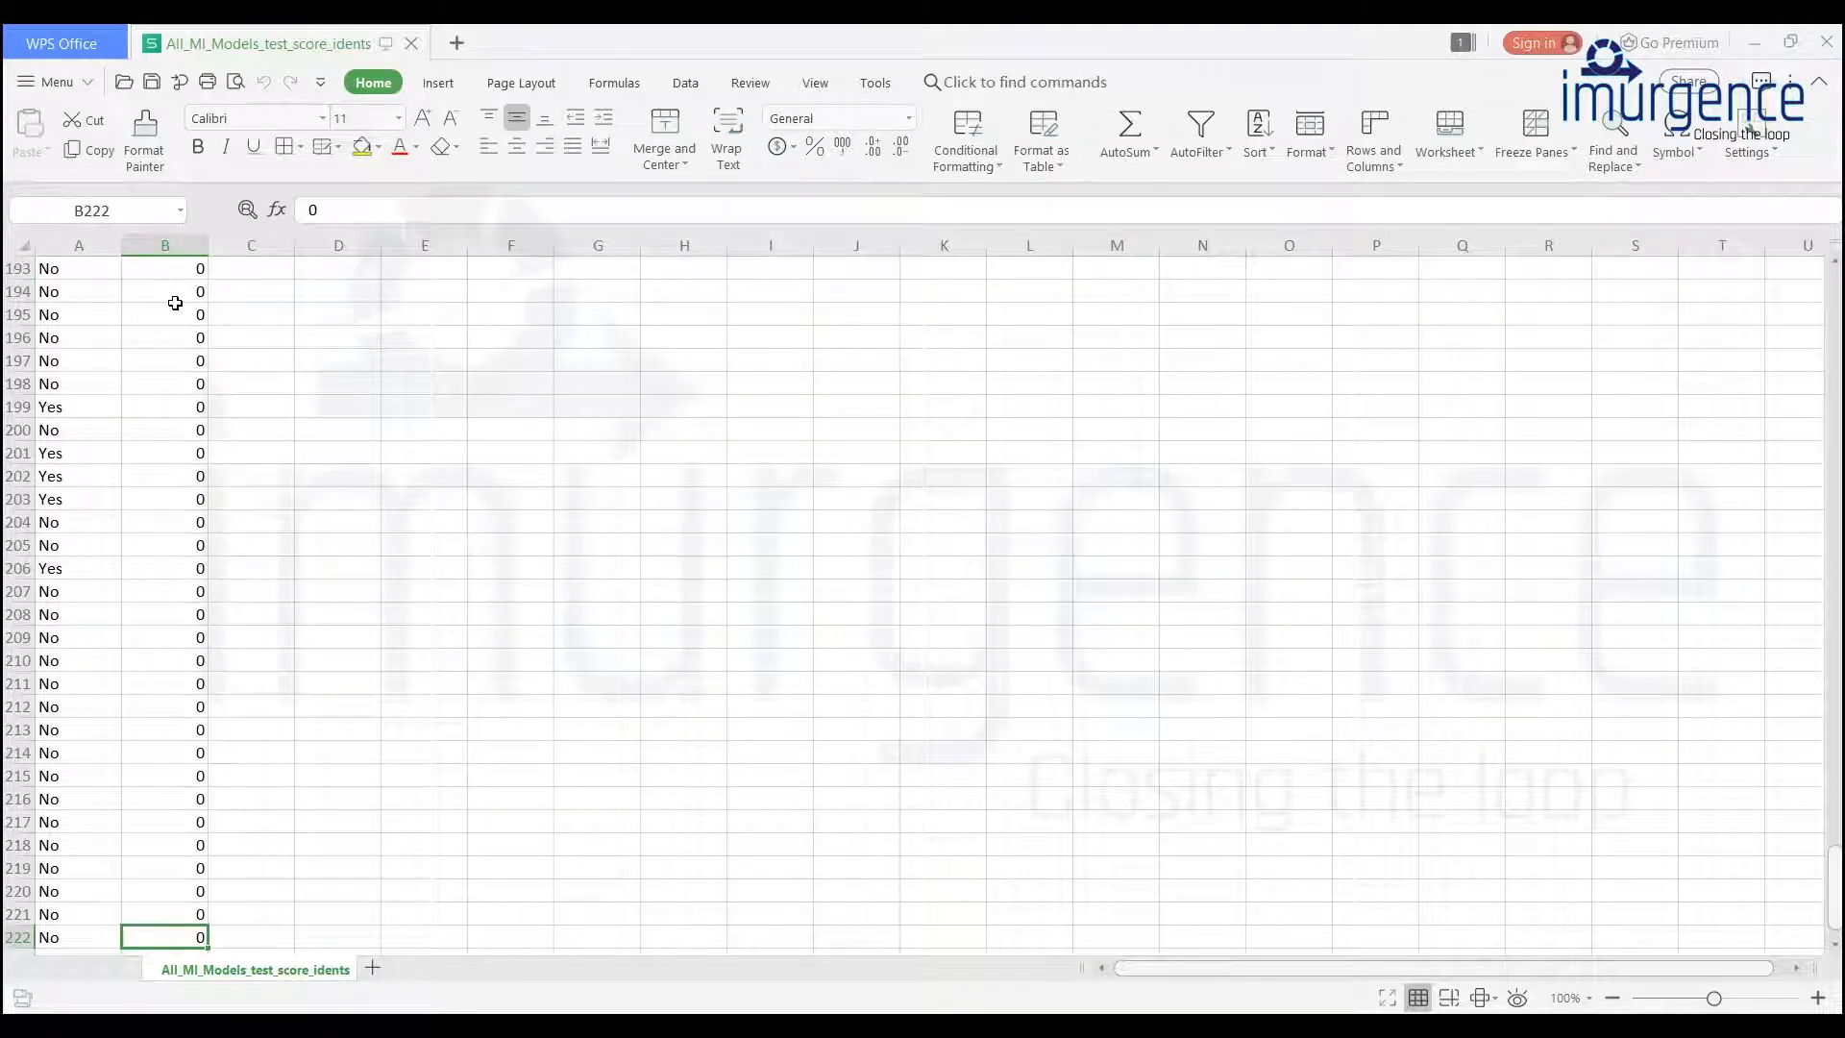
key("ctrl+Up")
left_click(175, 300)
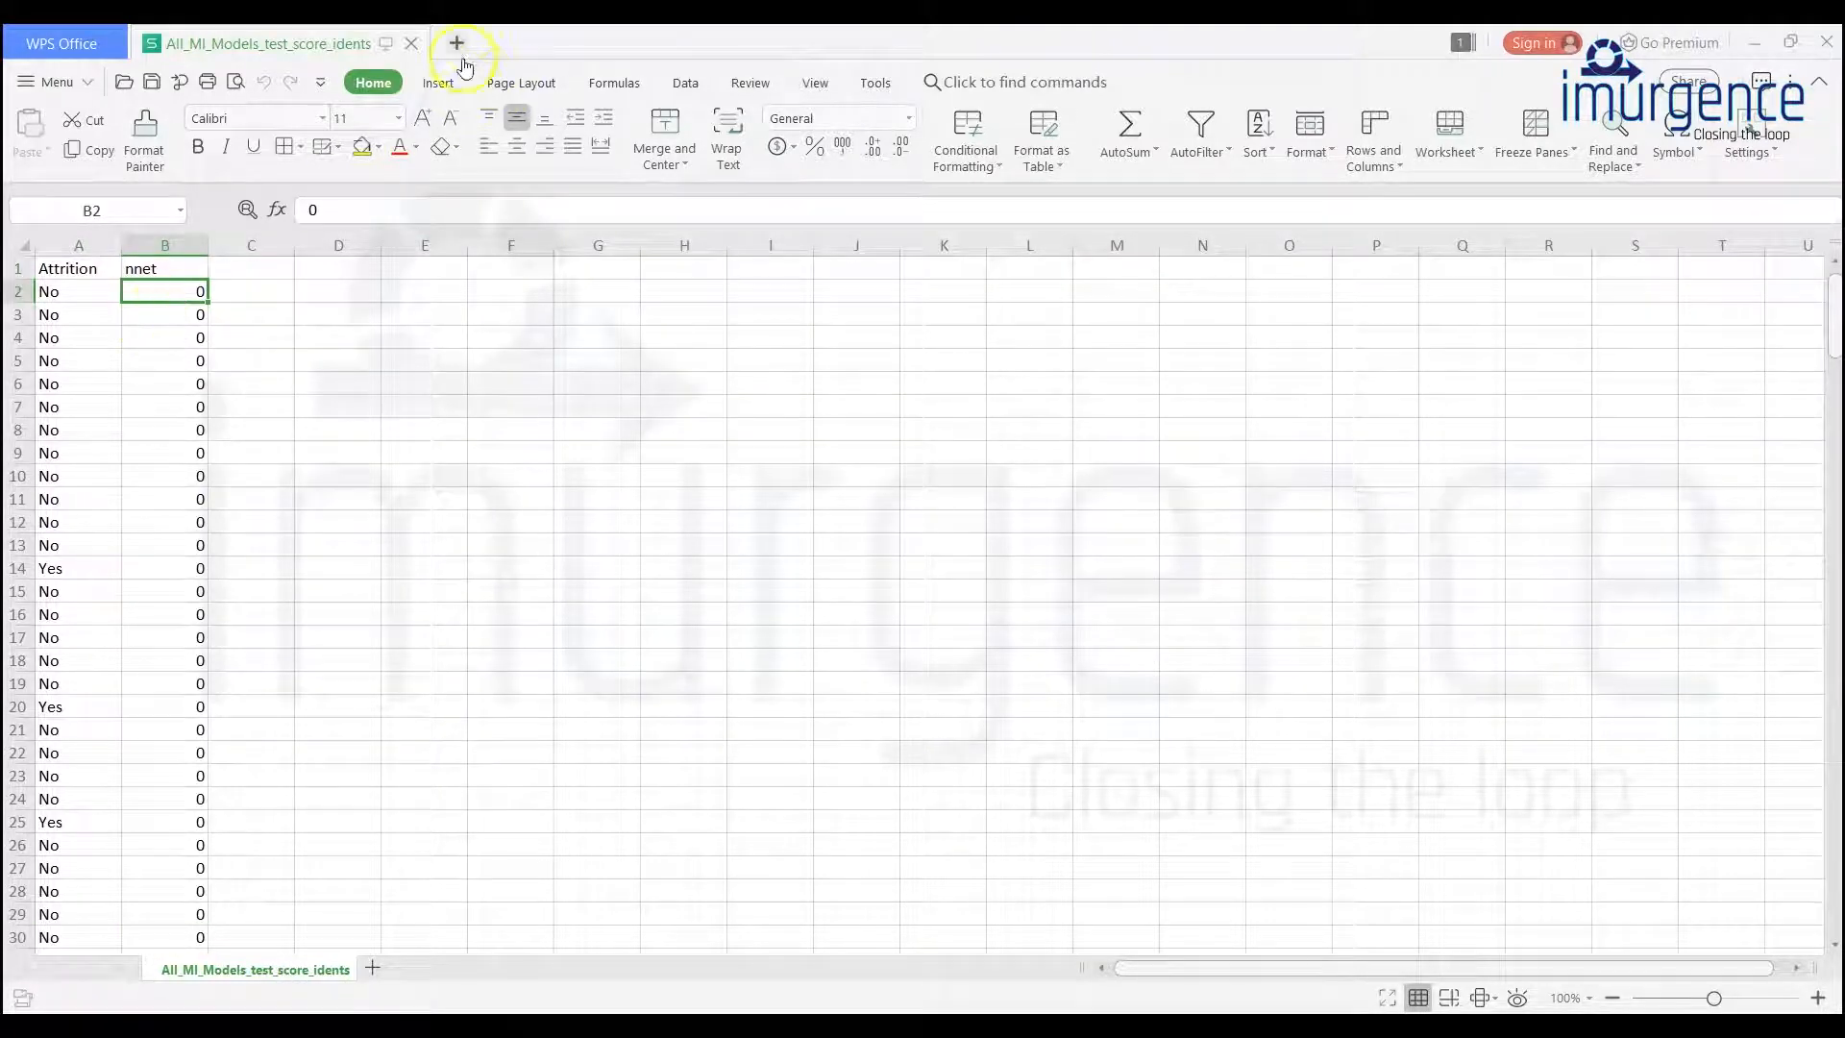
left_click(413, 44)
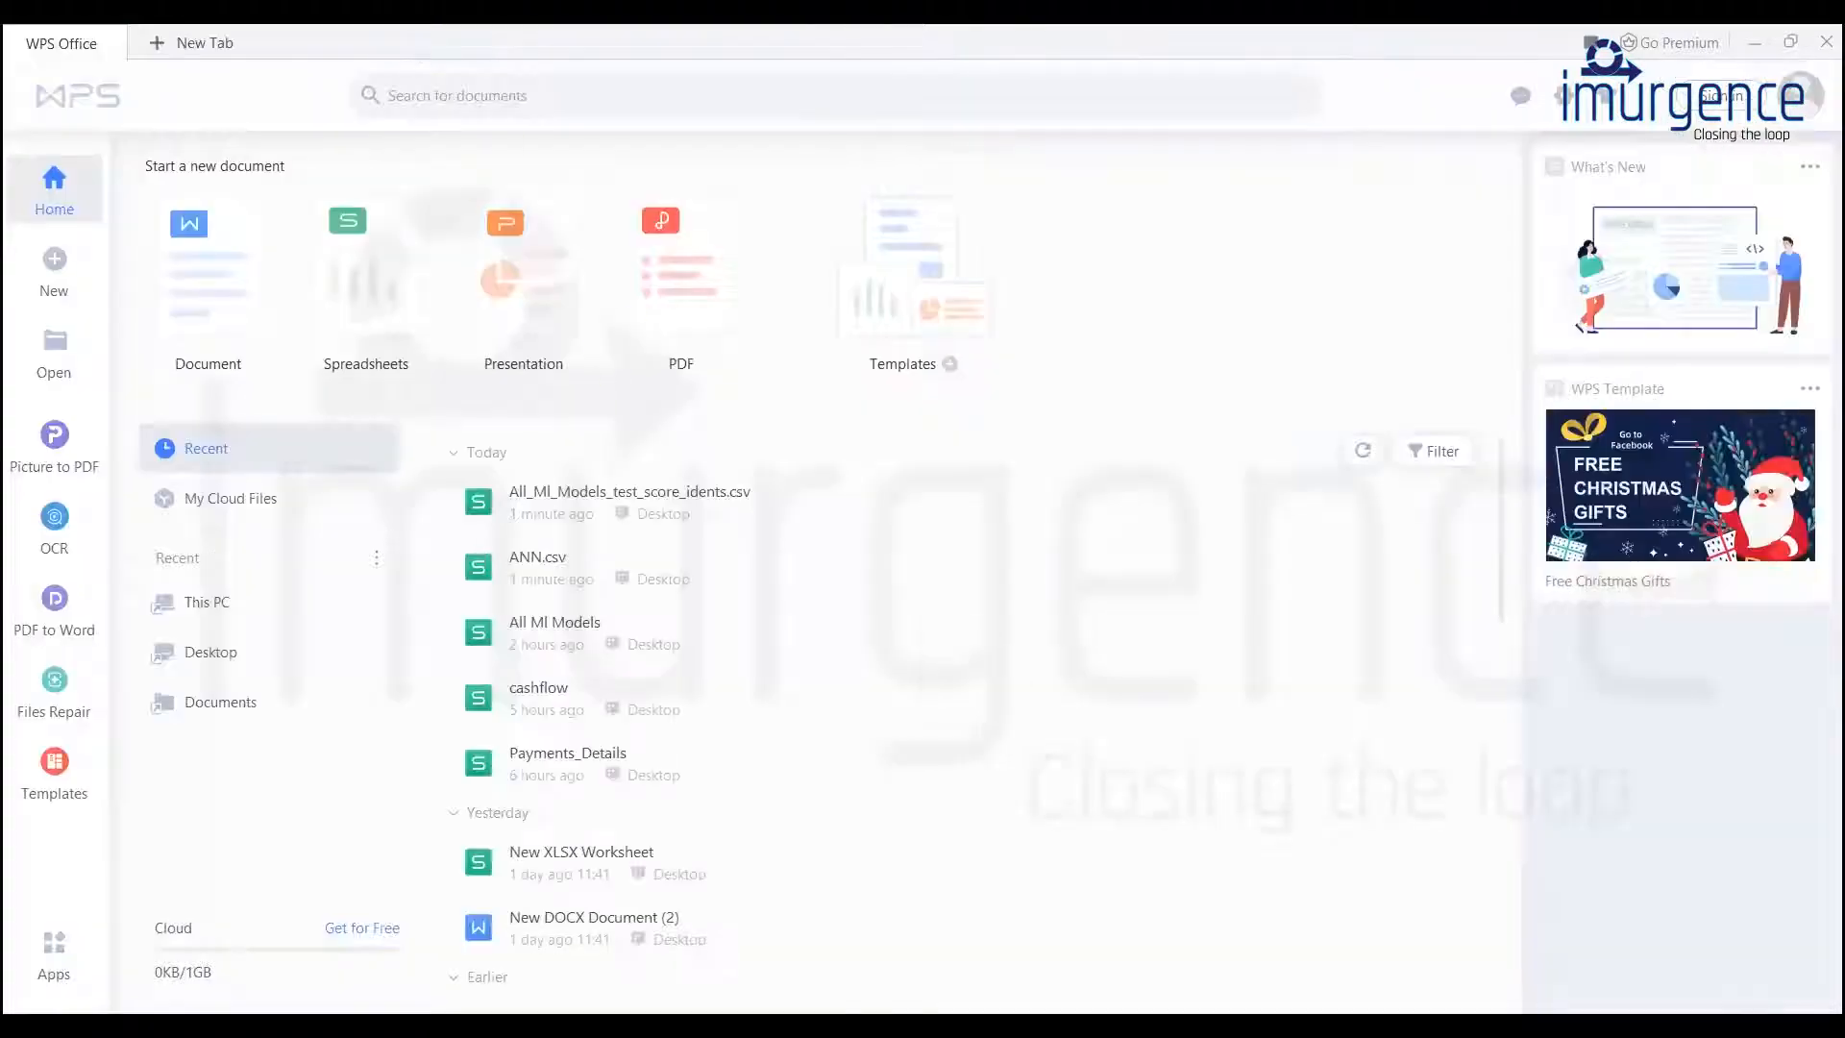
left_click(1825, 41)
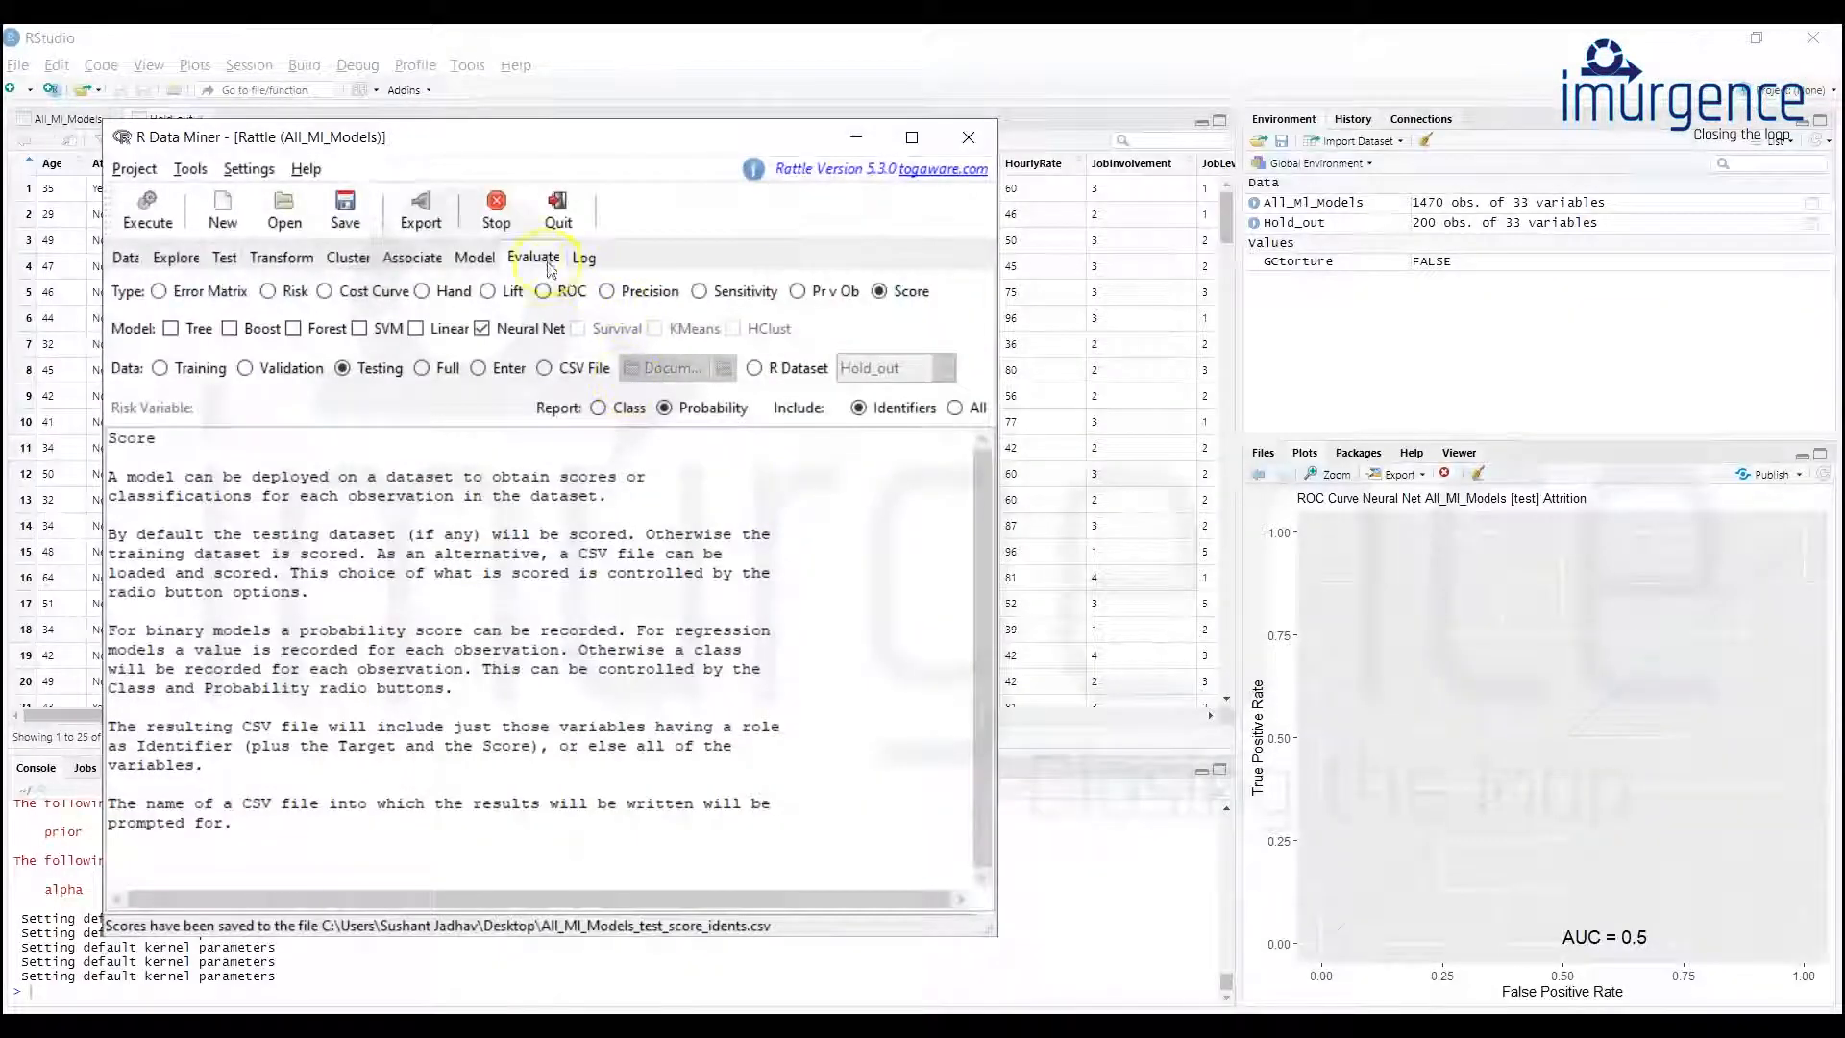